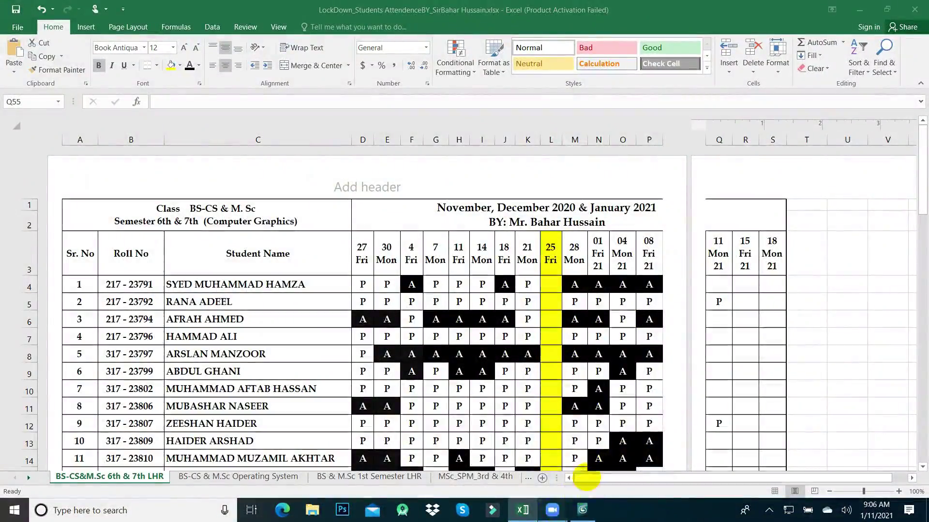
# In the Zoom meeting, mute all participants while allowing them to unmute themselves, and admit the waiting participant
pyautogui.moveTo(552, 510)
pyautogui.click(619, 462)
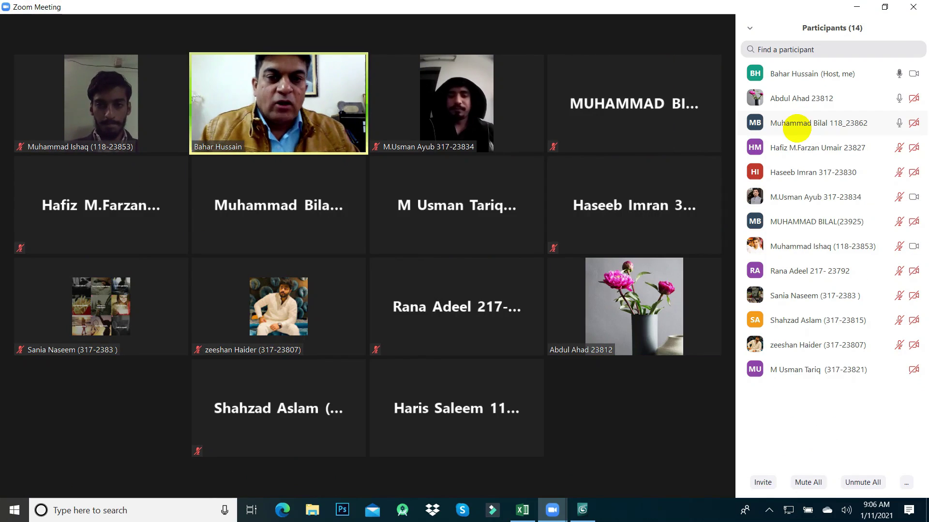
pyautogui.moveTo(796, 127)
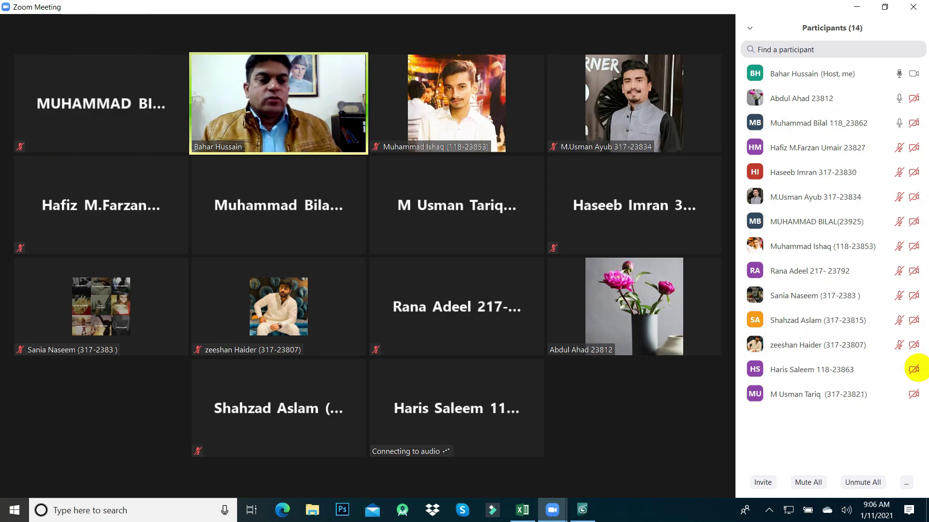
pyautogui.click(808, 482)
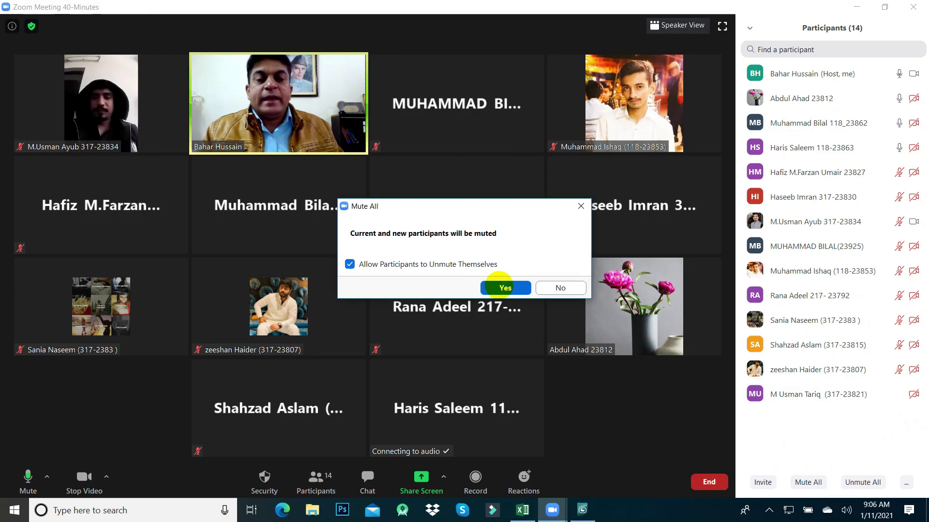
pyautogui.click(505, 288)
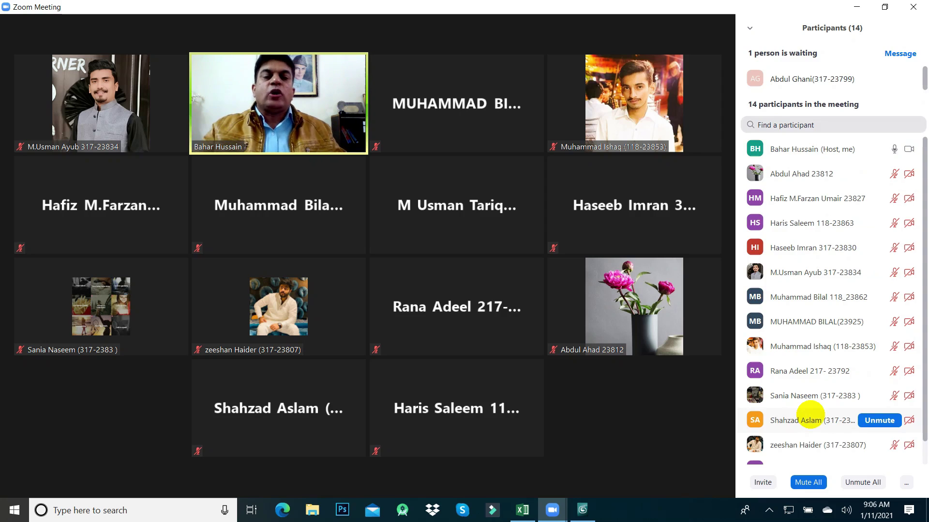
pyautogui.click(852, 78)
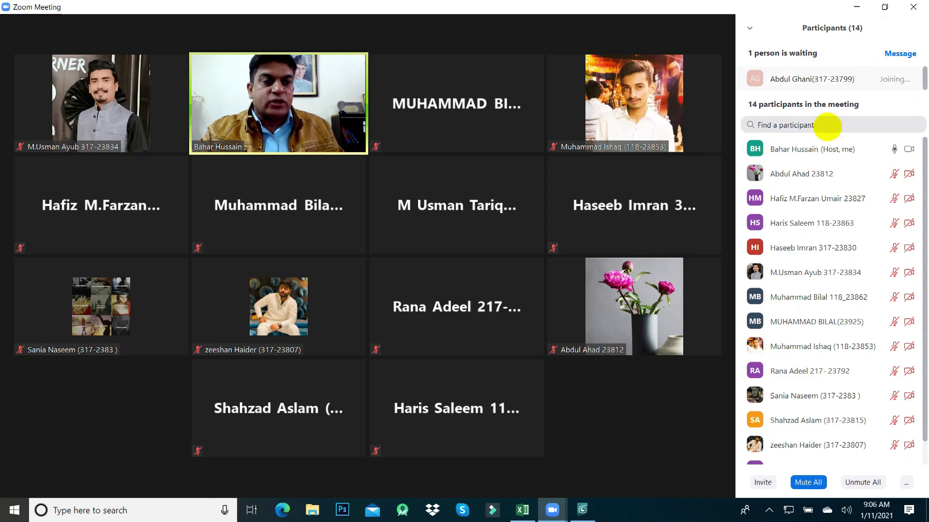
# Switch to the Excel attendance workbook and enter P in cell Q9 for the newly admitted student on 11 Mon 21
pyautogui.click(522, 510)
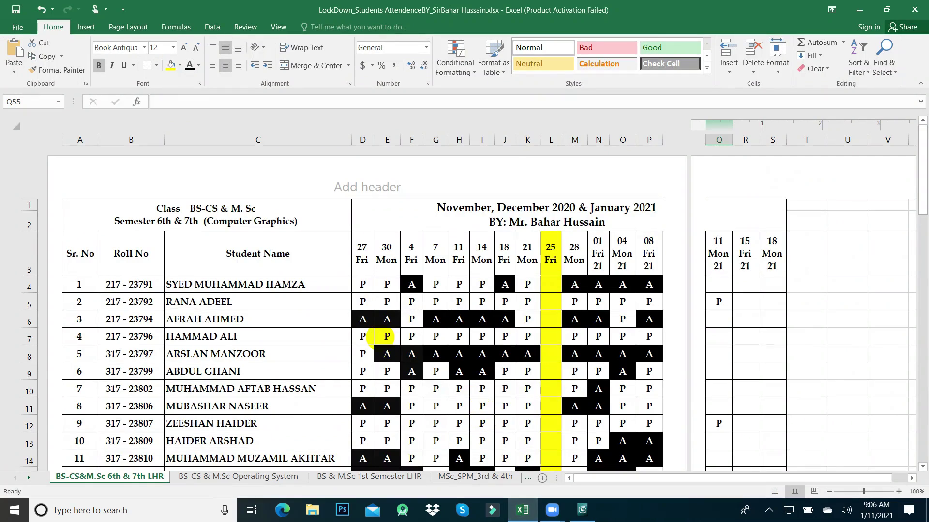
pyautogui.scroll(-5, 379, 337)
pyautogui.scroll(3, 380, 337)
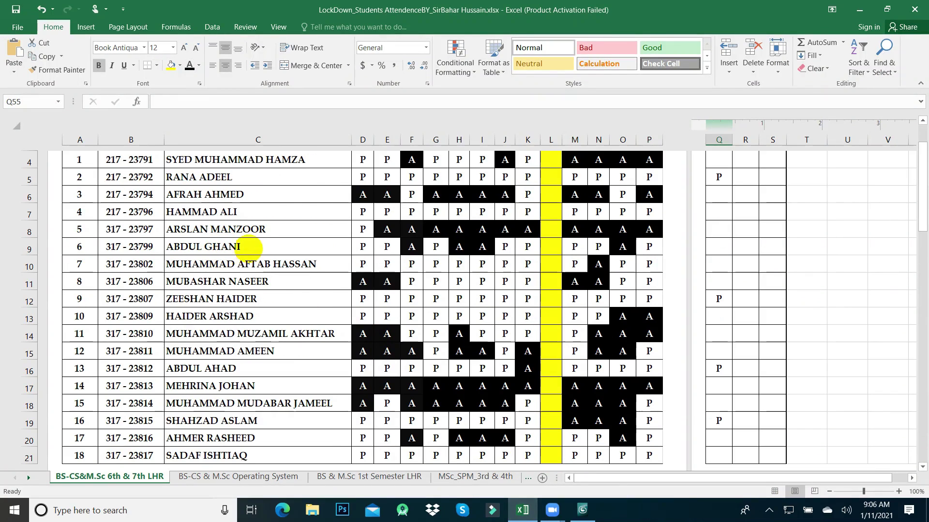
pyautogui.click(715, 247)
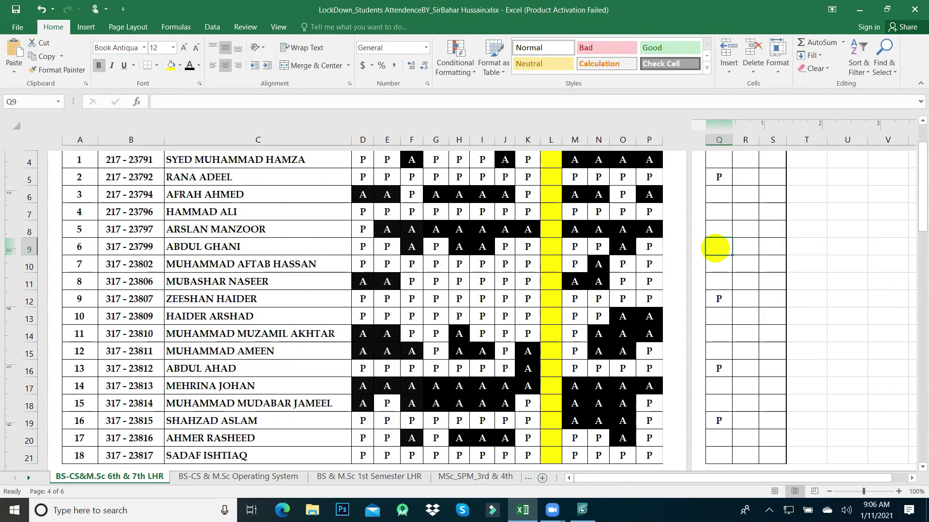
pyautogui.write('P')
pyautogui.press('Return')
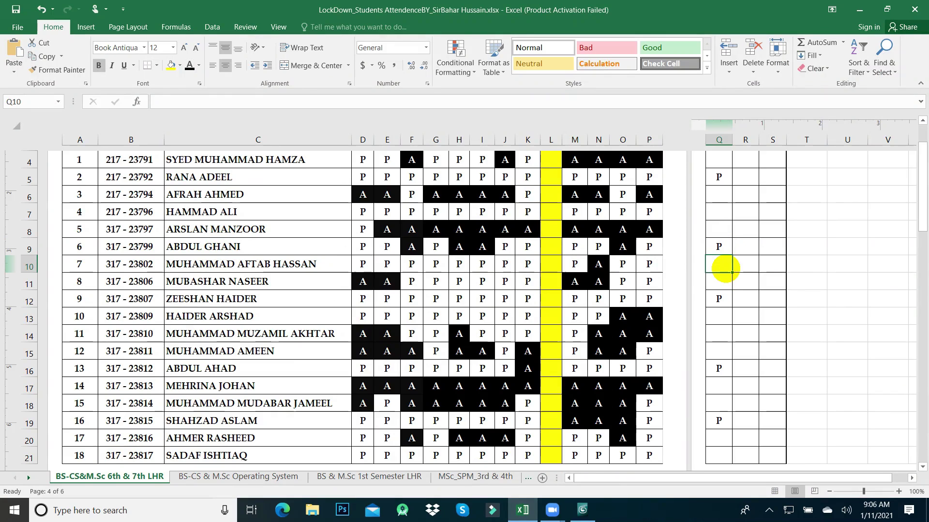
pyautogui.scroll(-5, 677, 285)
pyautogui.scroll(7, 636, 296)
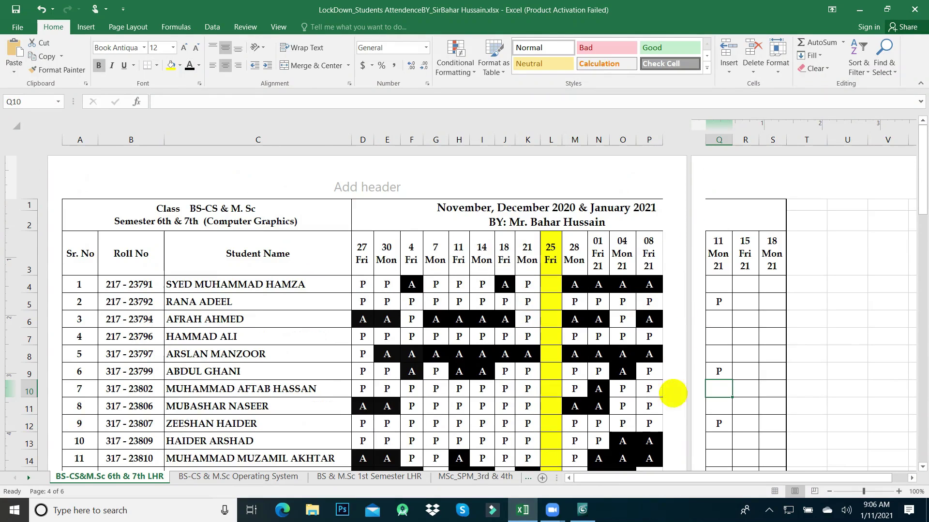
# Return to the Zoom meeting, share the untitled Autodesk 3ds Max 2010 window, and minimize the floating participant video panel
pyautogui.moveTo(556, 507)
pyautogui.click(624, 441)
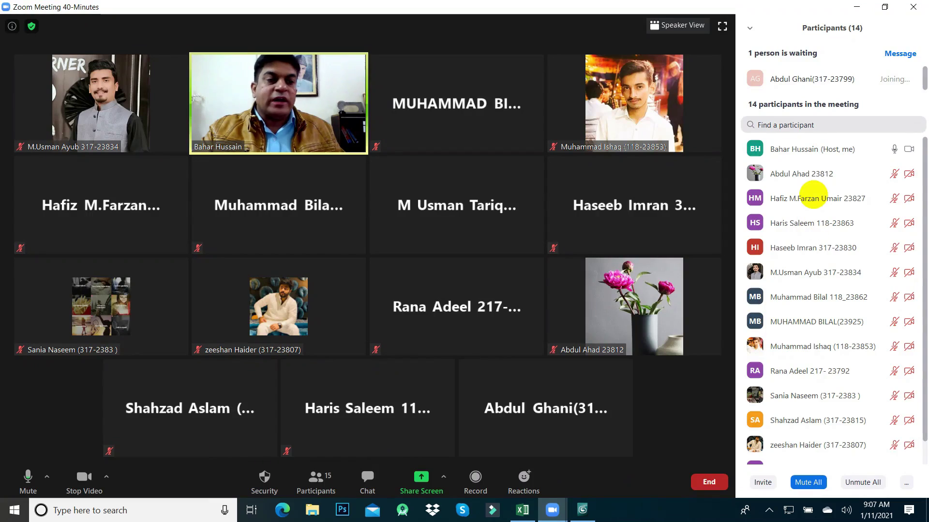
pyautogui.moveTo(796, 370)
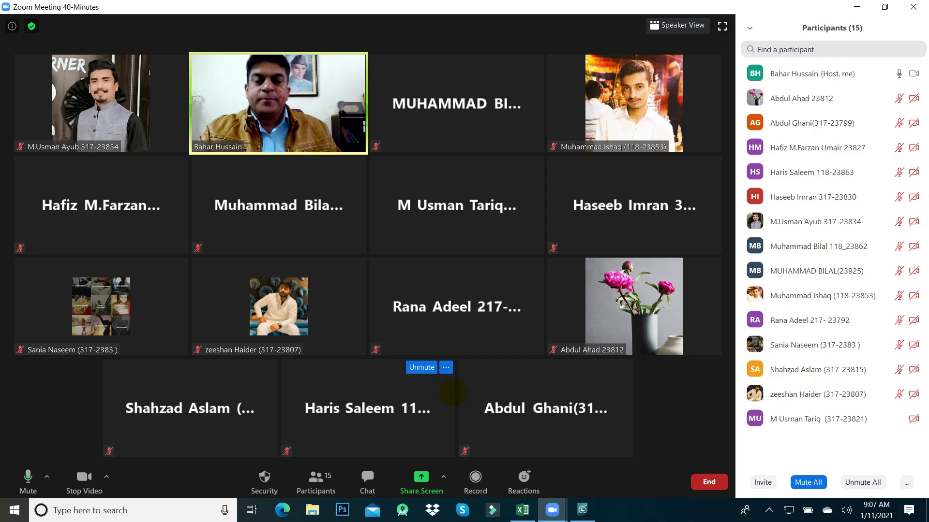
pyautogui.click(421, 479)
pyautogui.click(397, 295)
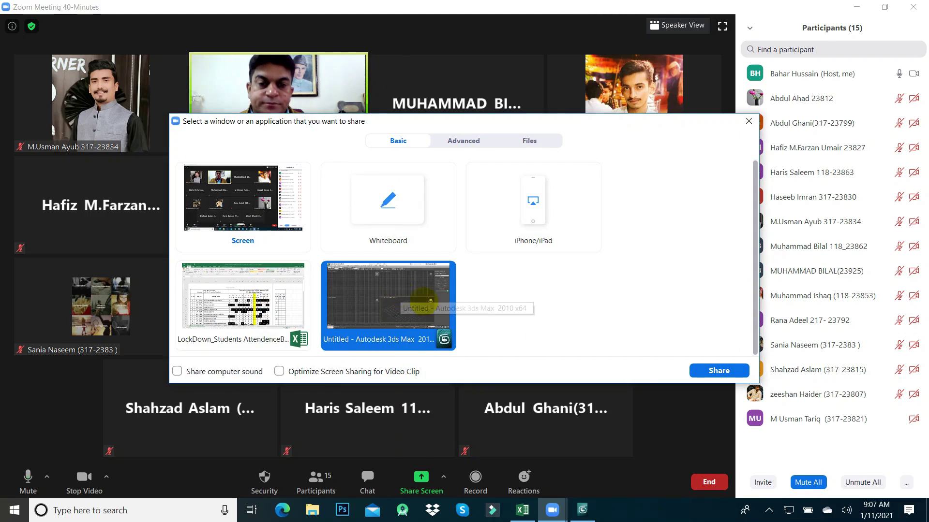
pyautogui.click(719, 371)
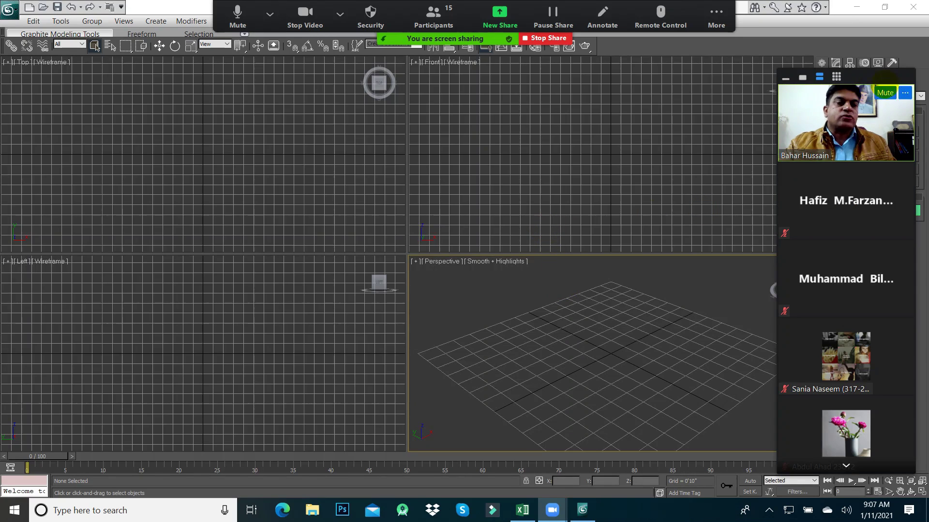
pyautogui.moveTo(879, 85); pyautogui.dragTo(892, 17)
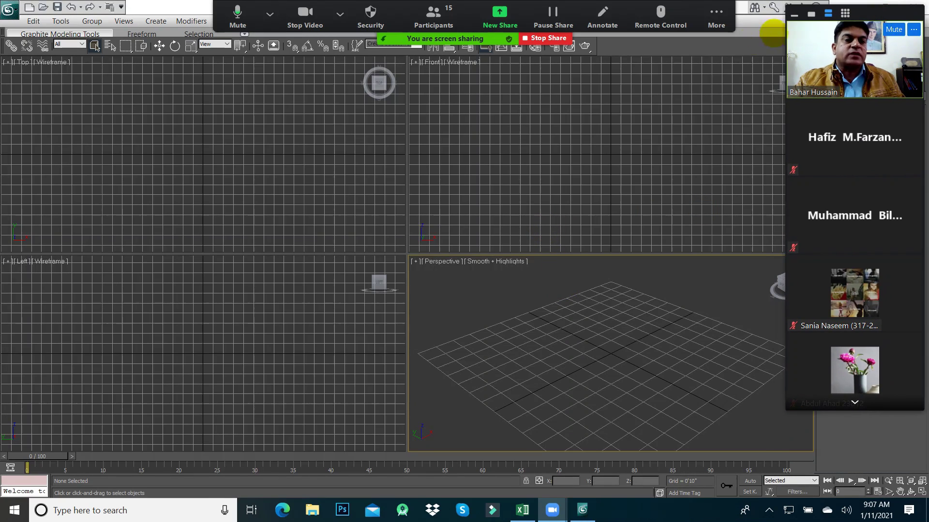
pyautogui.click(799, 10)
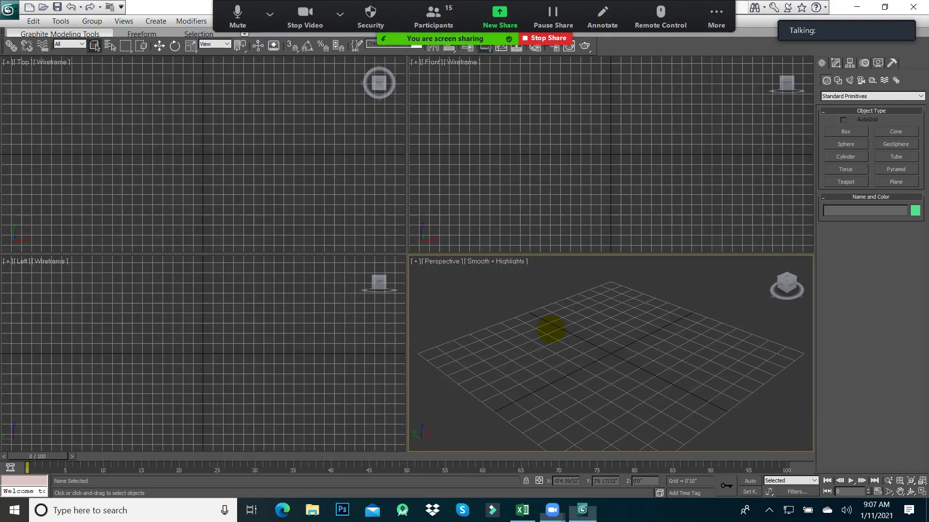
# Maximize the Perspective viewport and draw an upright cylinder about 6'7" tall near the center of the grid
pyautogui.hotkey('alt', 'w')
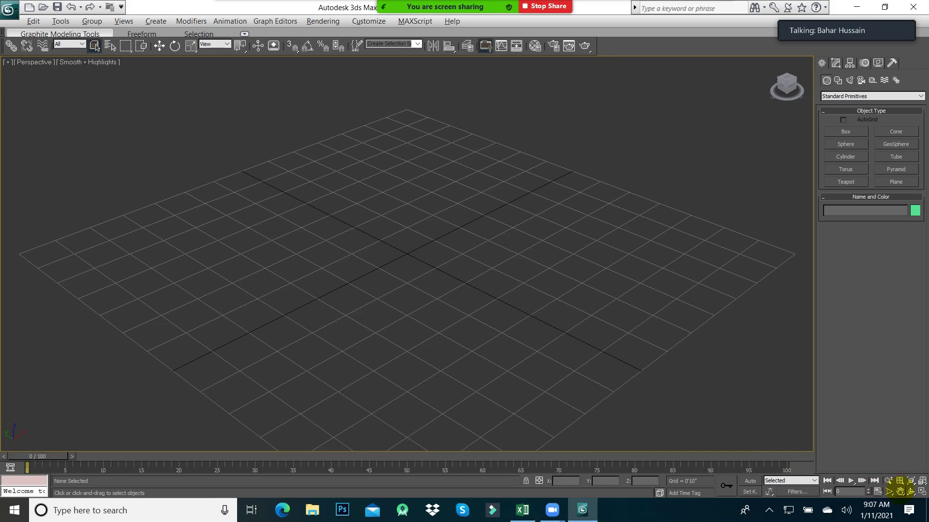
pyautogui.click(901, 491)
pyautogui.moveTo(537, 255); pyautogui.dragTo(494, 272)
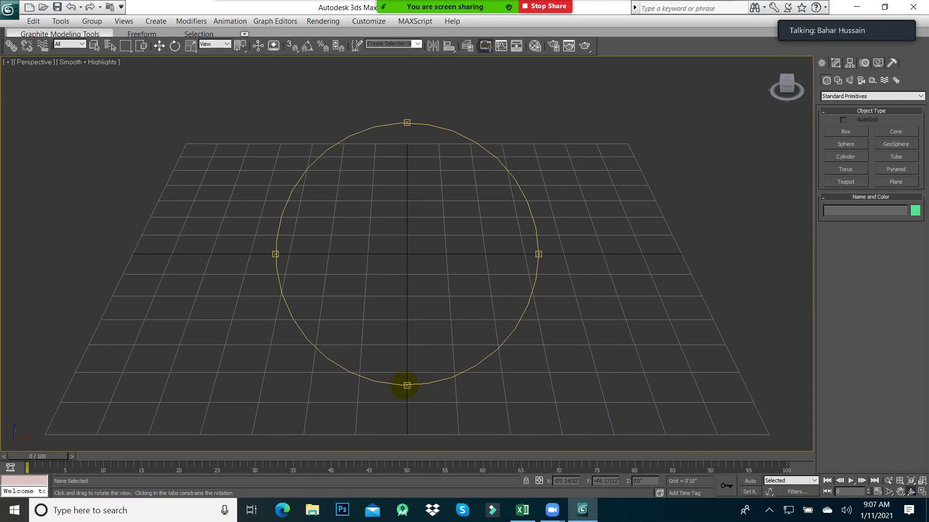
pyautogui.moveTo(407, 385); pyautogui.dragTo(408, 364)
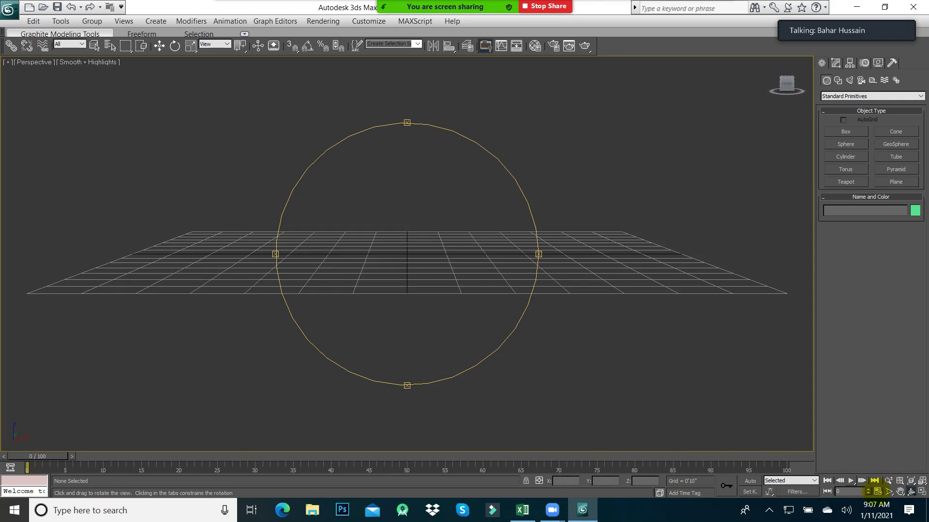
pyautogui.click(899, 491)
pyautogui.moveTo(612, 311); pyautogui.dragTo(567, 421)
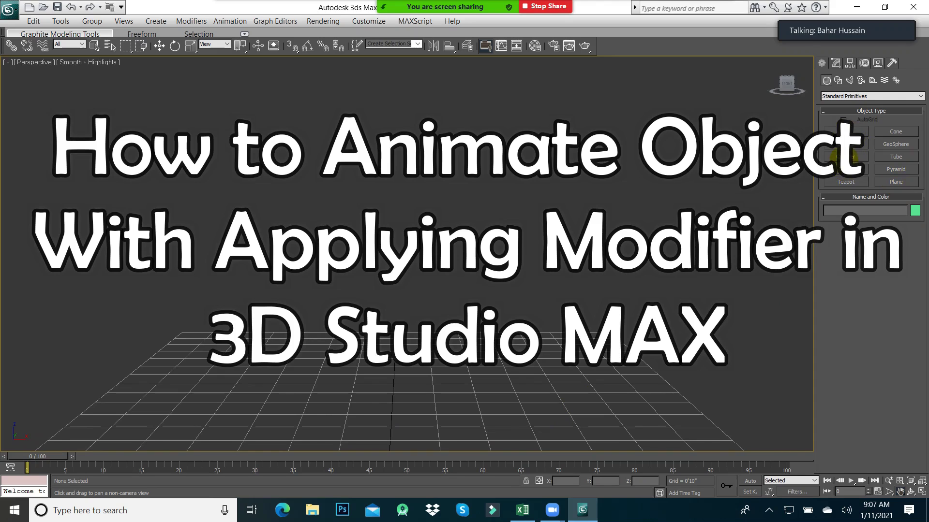
pyautogui.click(836, 156)
pyautogui.moveTo(393, 383); pyautogui.dragTo(403, 400)
pyautogui.click(404, 69)
pyautogui.click(159, 45)
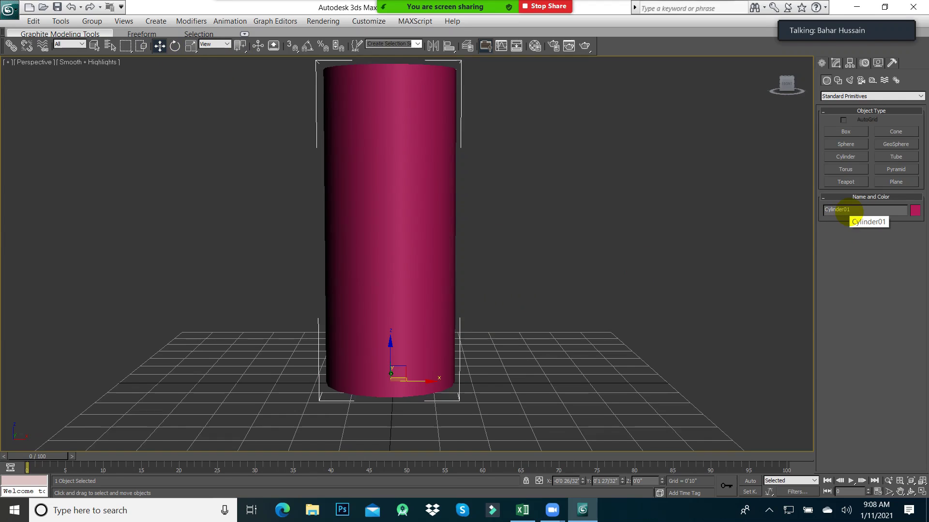
# Set the cylinder's radius to 1' and its height to 6'
pyautogui.click(835, 63)
pyautogui.doubleClick(898, 209)
pyautogui.write("5'")
pyautogui.press('Return')
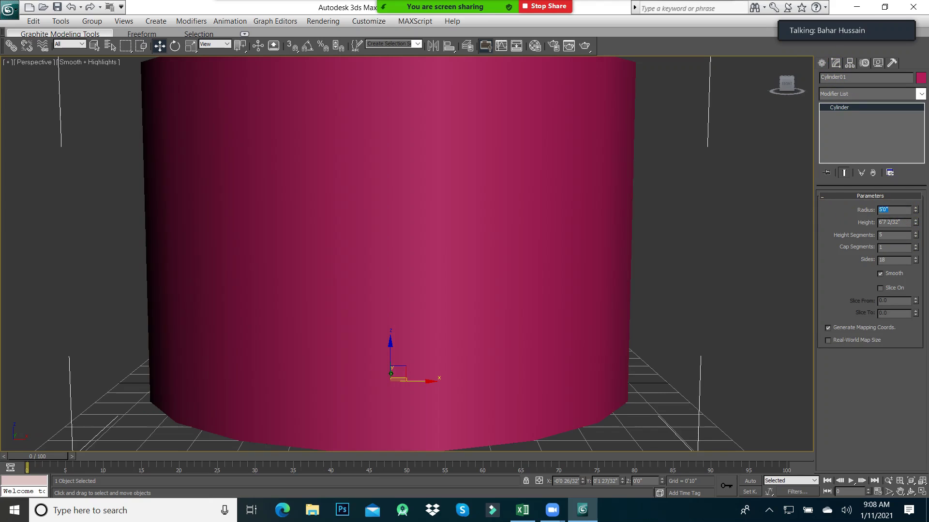
pyautogui.write("1'")
pyautogui.press('Return')
pyautogui.press('Tab')
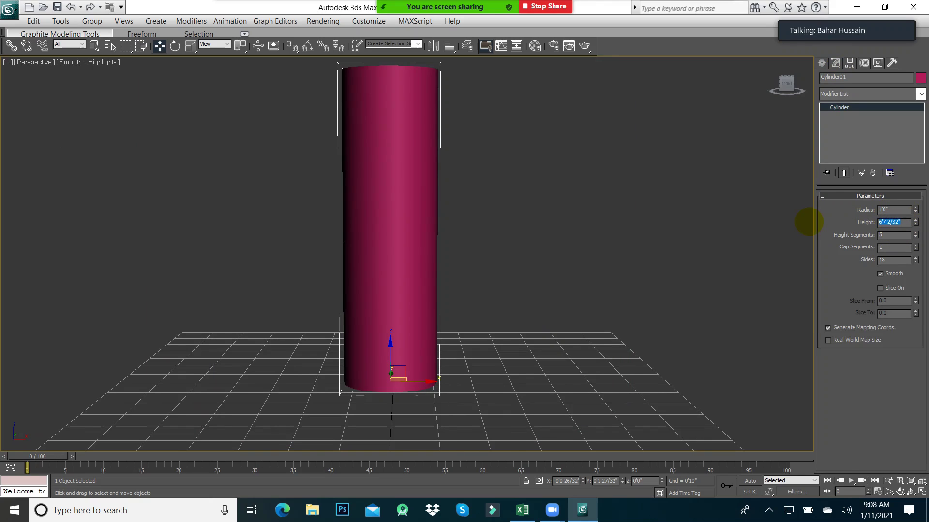
pyautogui.write("6'")
pyautogui.press('Return')
pyautogui.press('Tab')
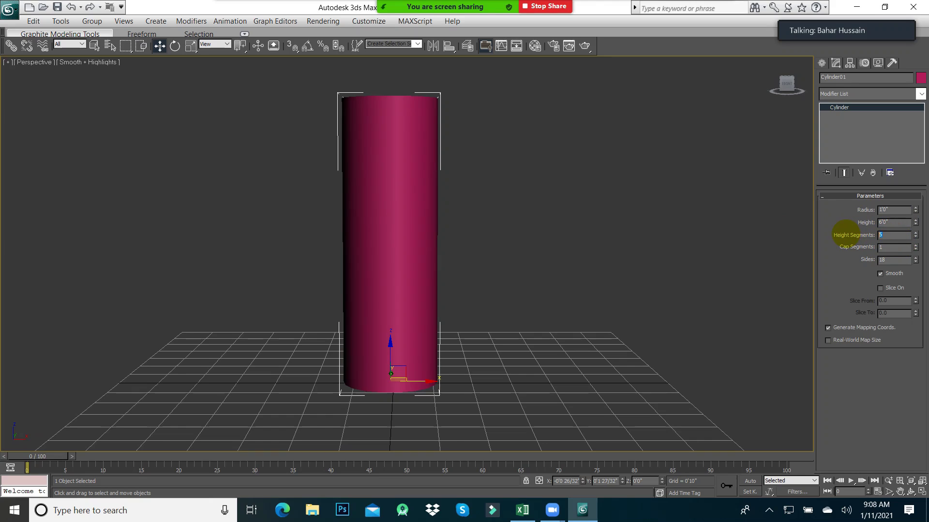
# Set the cylinder's height segments to 20 and its sides to 25
pyautogui.write('20')
pyautogui.press('Return')
pyautogui.doubleClick(894, 260)
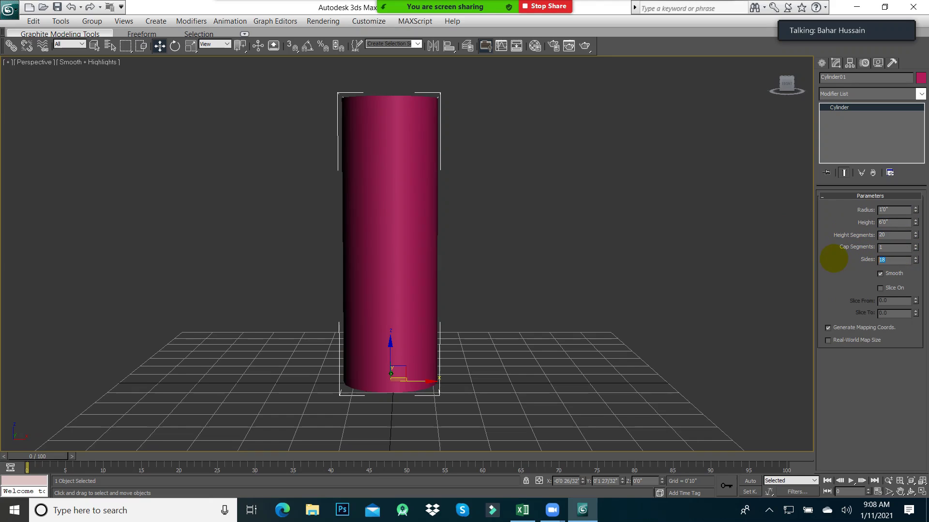
pyautogui.write('25')
pyautogui.press('Return')
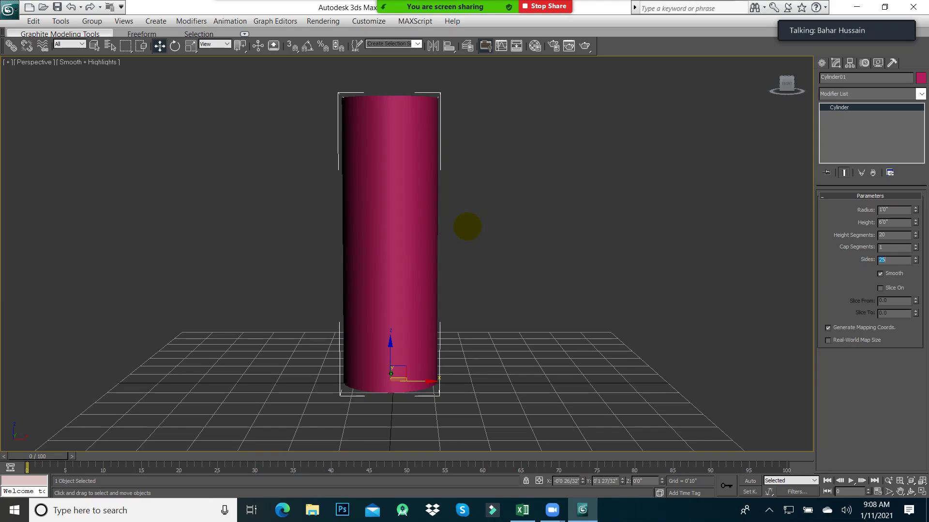
# Admit the participant in the Zoom waiting room and apply a Bend modifier to the cylinder
pyautogui.click(837, 92)
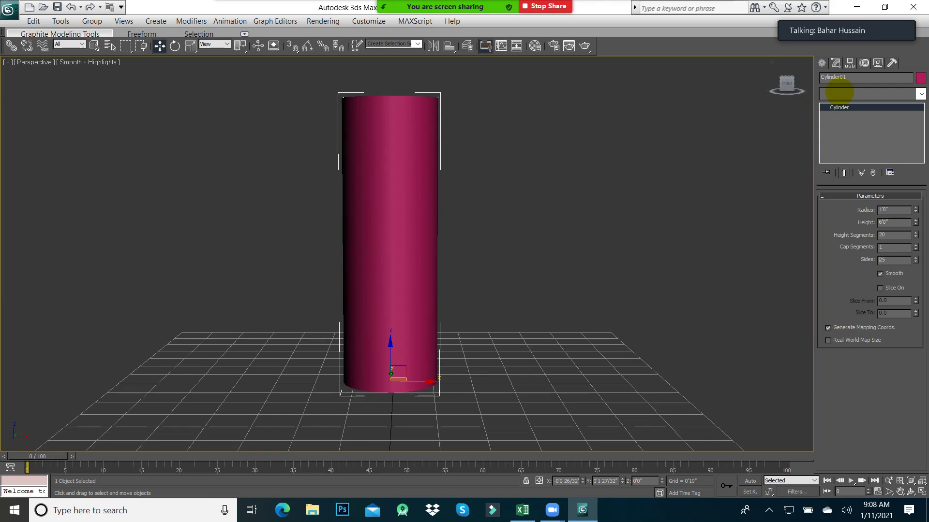
pyautogui.click(836, 93)
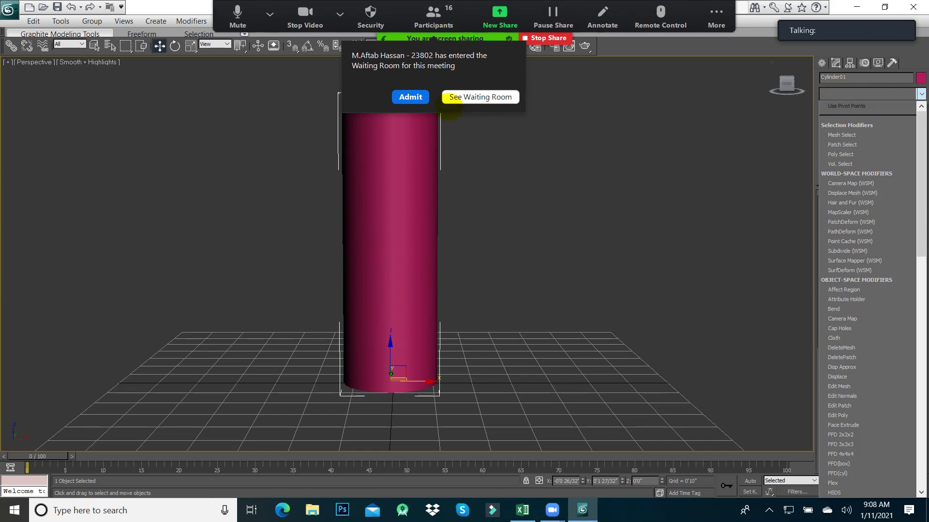
pyautogui.click(410, 97)
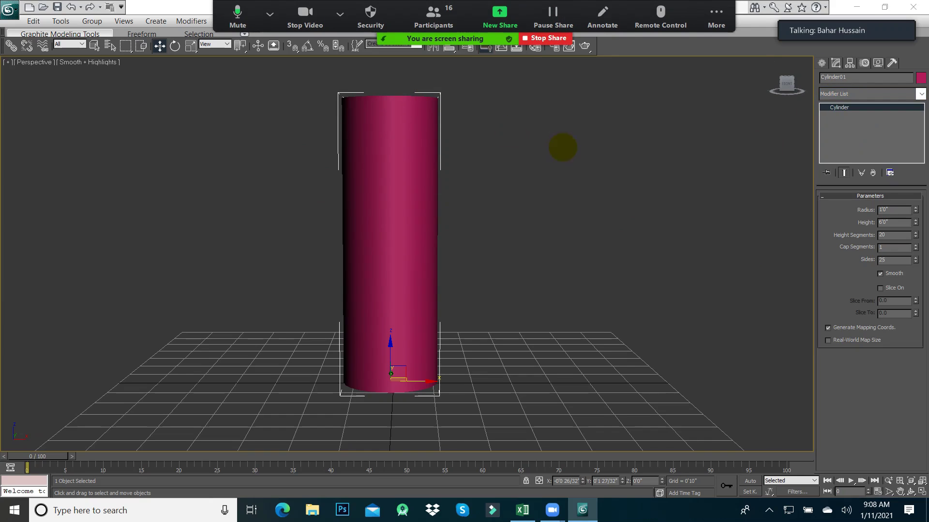
pyautogui.click(861, 93)
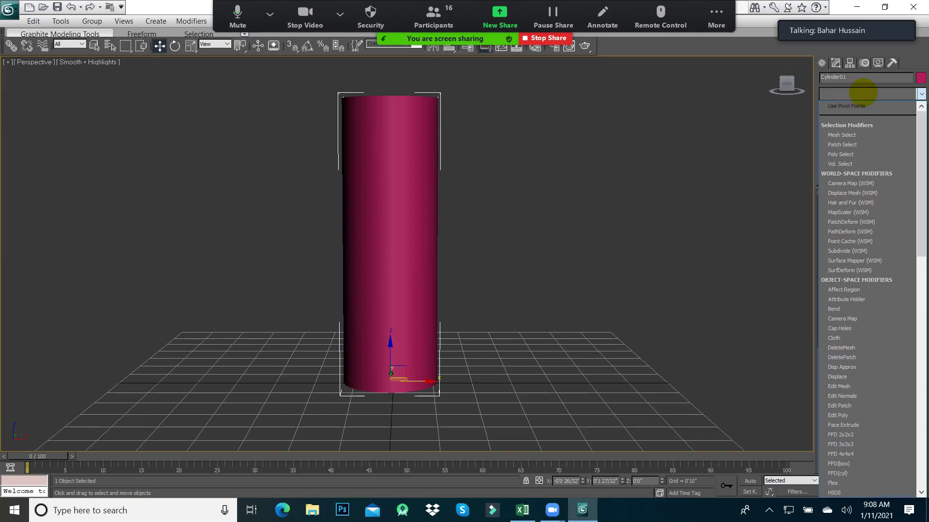
pyautogui.write('bend')
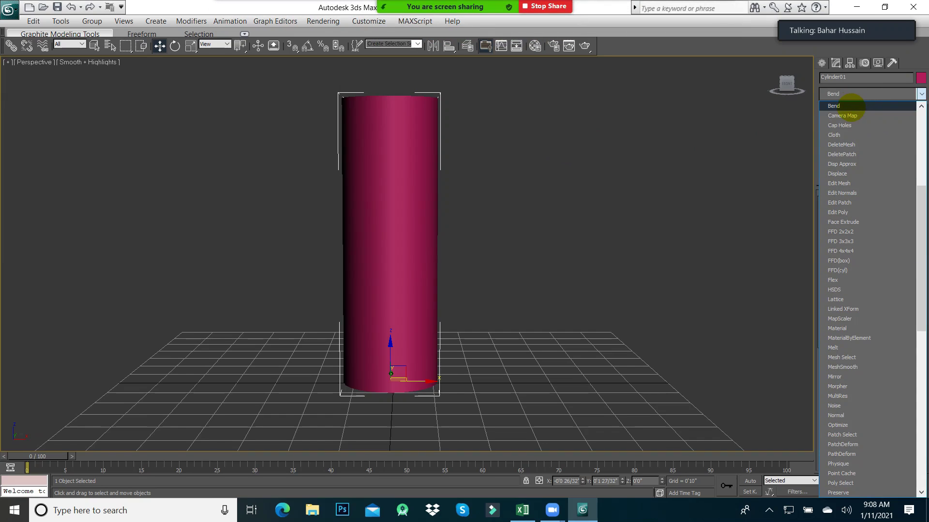
pyautogui.click(850, 110)
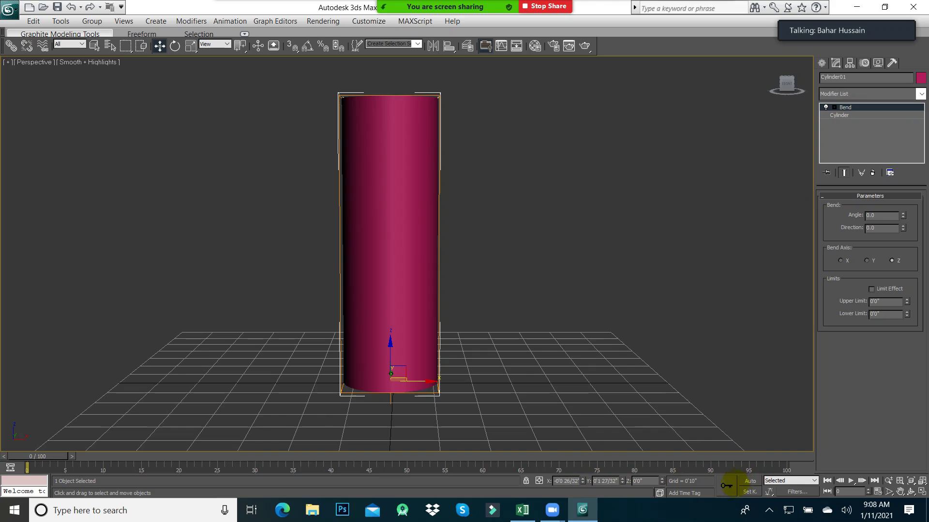
# Turn on Auto Key mode and move the time slider to frame 30
pyautogui.click(725, 486)
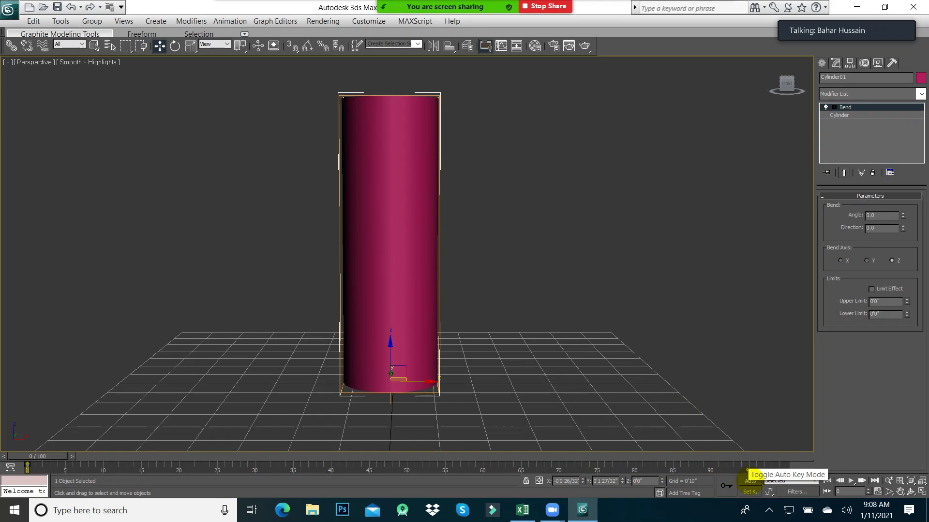
pyautogui.click(750, 481)
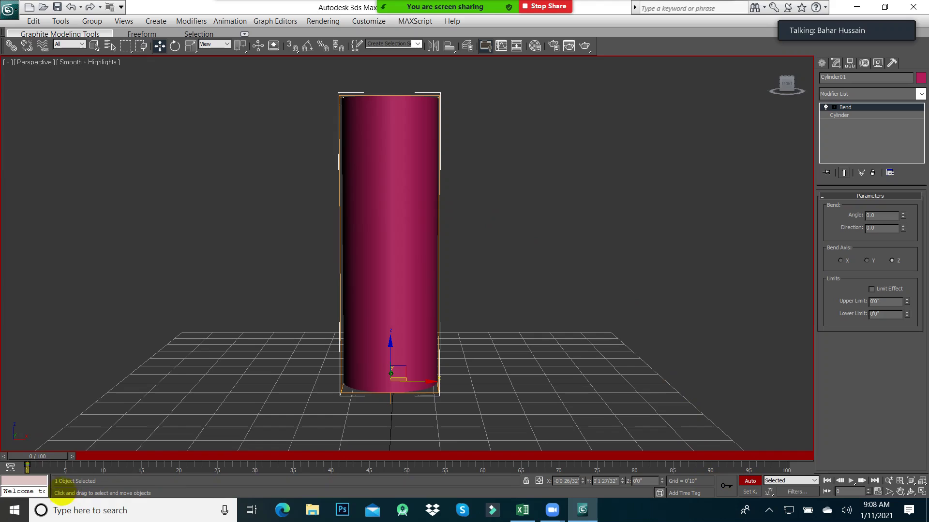
pyautogui.moveTo(36, 455); pyautogui.dragTo(255, 454)
pyautogui.press('w')
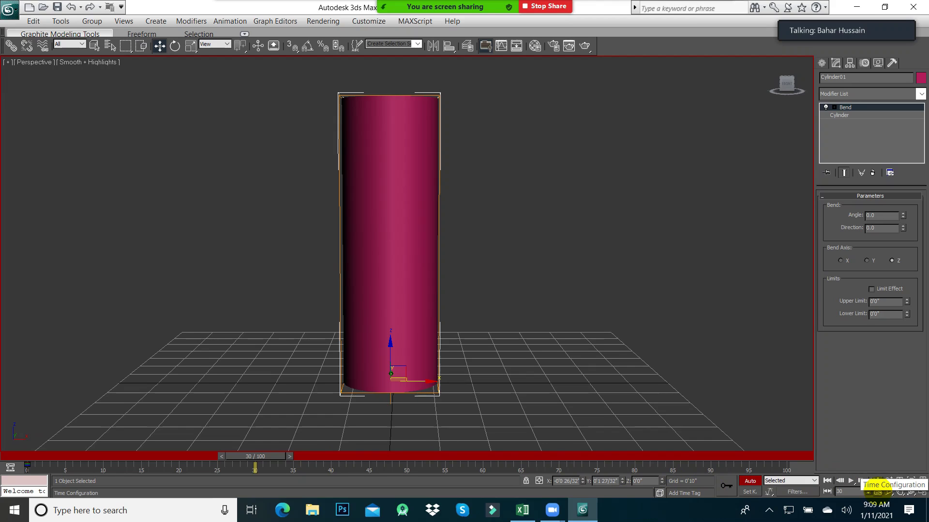
# Set the animation's end time to 150 in the time configuration
pyautogui.click(875, 492)
pyautogui.moveTo(517, 117); pyautogui.dragTo(599, 112)
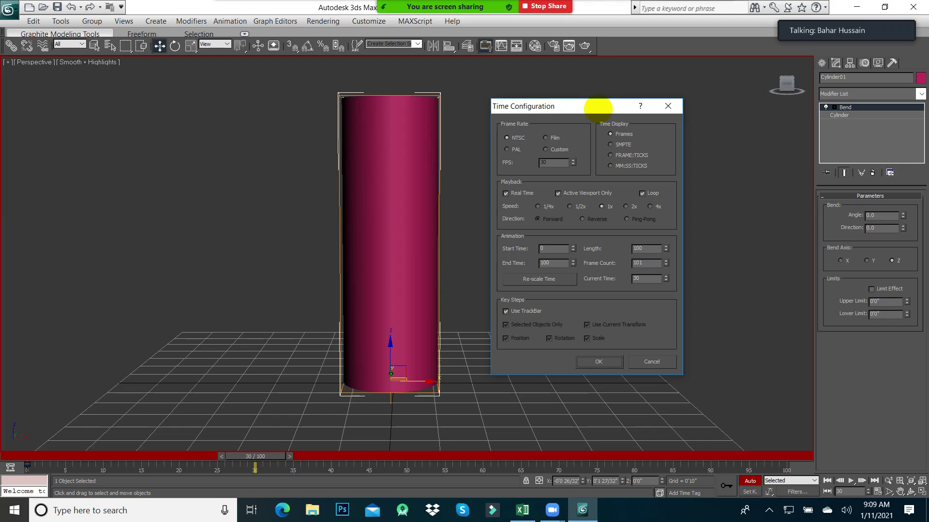
pyautogui.moveTo(559, 263); pyautogui.dragTo(513, 264)
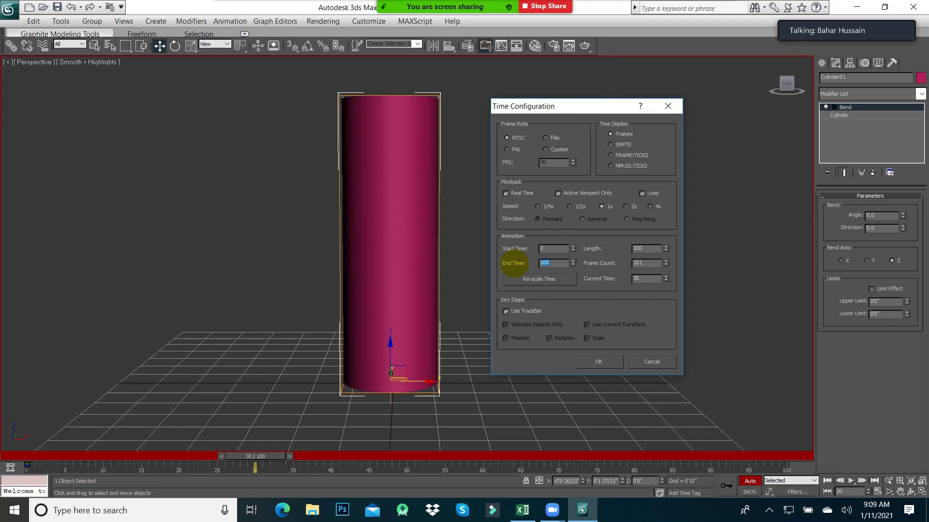
pyautogui.write('15')
pyautogui.press('Return')
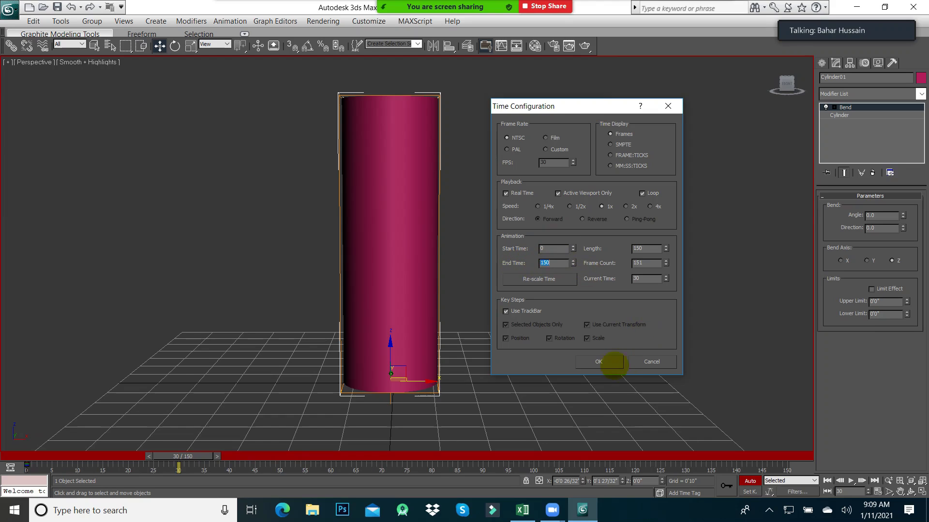
pyautogui.click(599, 363)
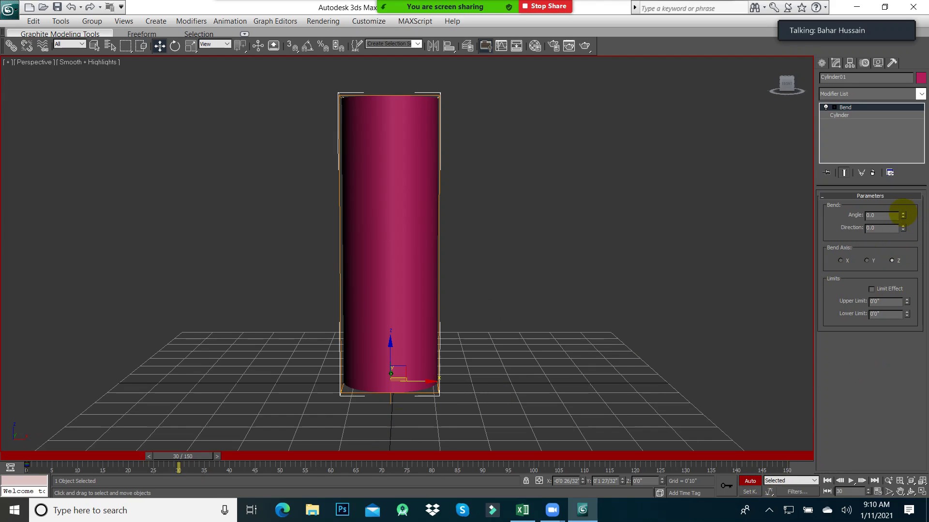
# Set the cylinder's Bend angle to 90 at frame 30
pyautogui.moveTo(903, 215); pyautogui.dragTo(847, 137)
pyautogui.doubleClick(865, 216)
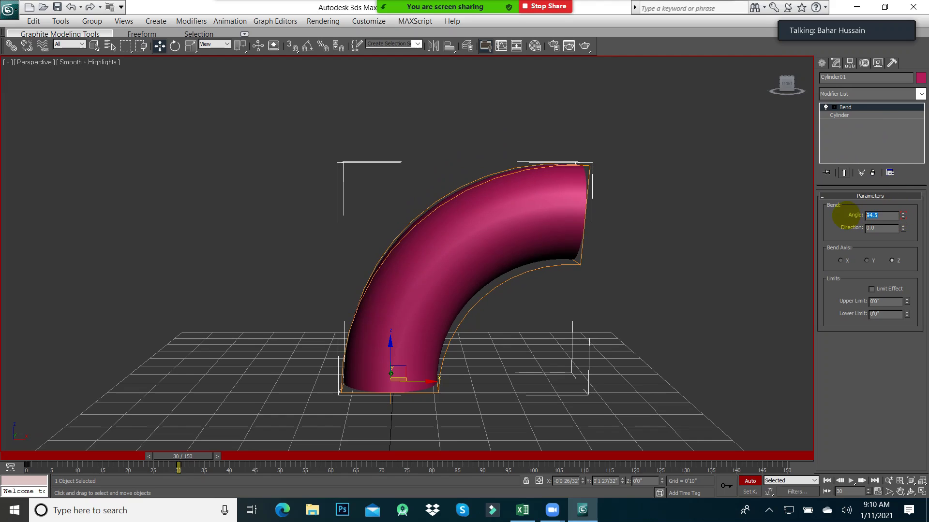
pyautogui.write('90')
pyautogui.press('Return')
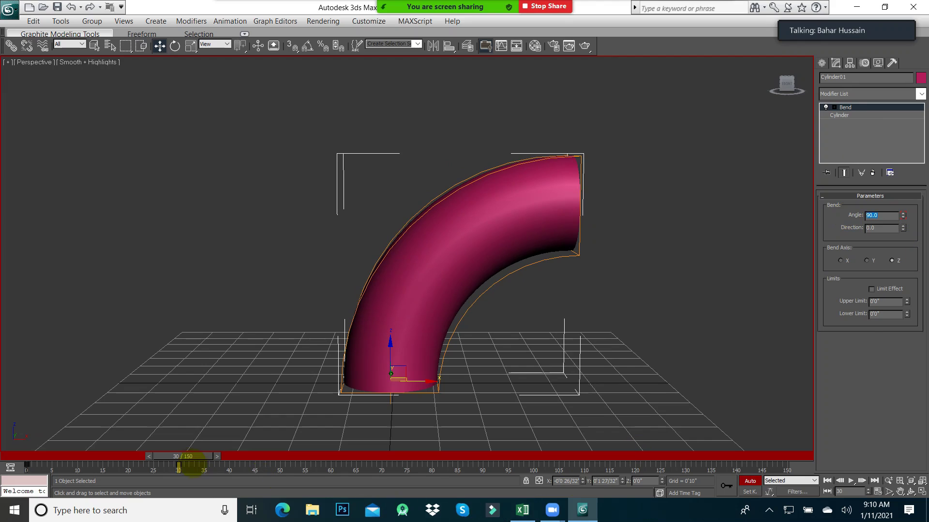
# Go to frame 60 and set the cylinder's Bend angle to 0
pyautogui.moveTo(195, 456); pyautogui.dragTo(338, 456)
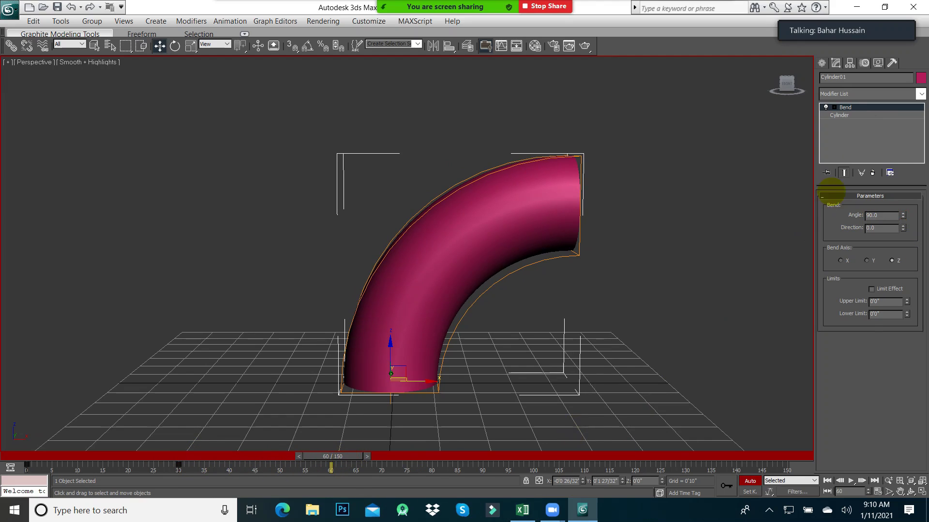
pyautogui.moveTo(892, 216); pyautogui.dragTo(836, 219)
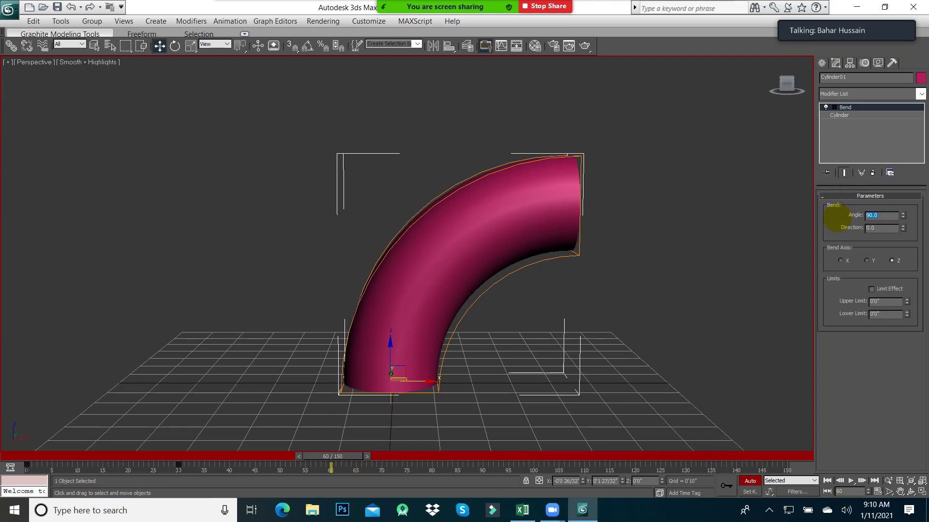
pyautogui.press('Return')
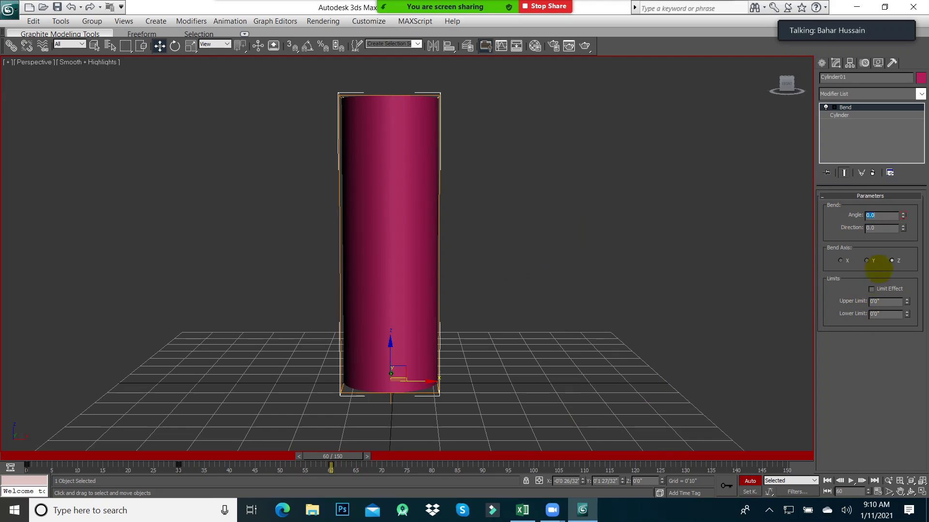
# Select the Bend modifier's gizmo and raise it along Z to about 1'7 16/32"
pyautogui.click(387, 357)
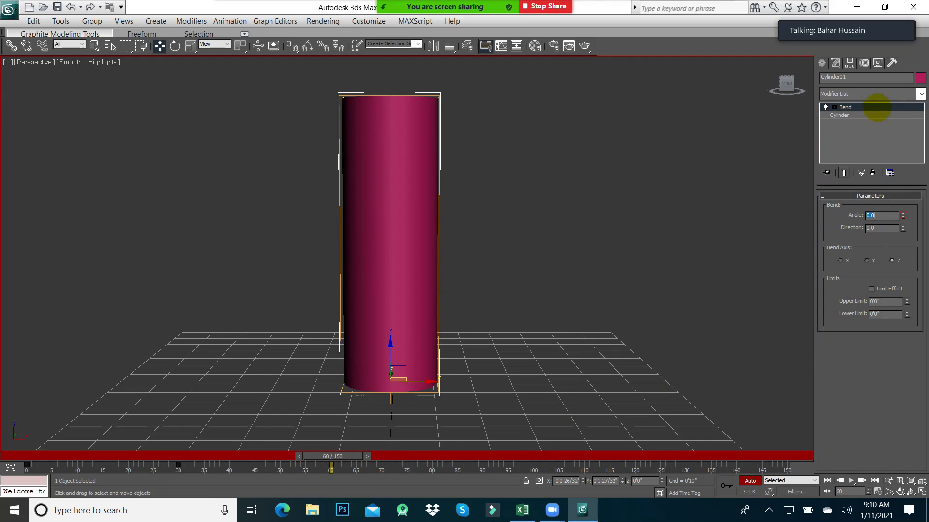
pyautogui.click(834, 107)
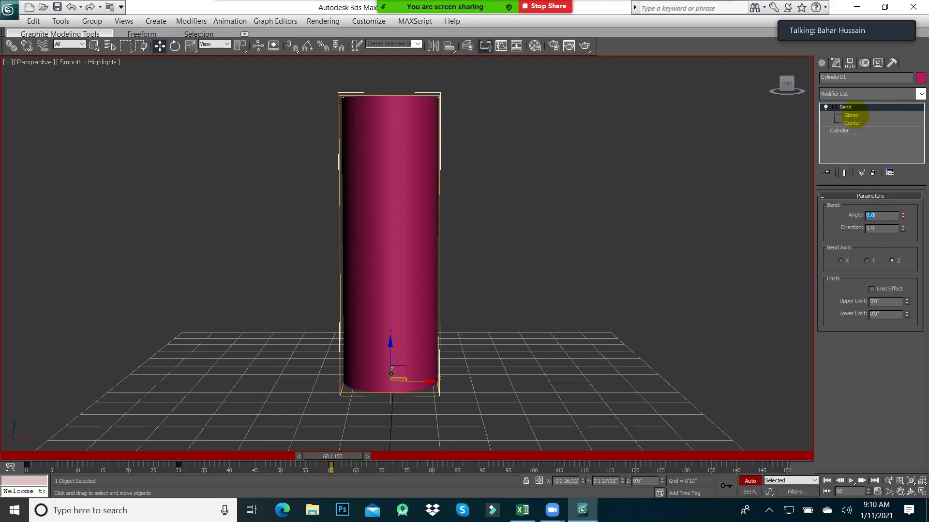
pyautogui.click(851, 115)
pyautogui.moveTo(385, 340); pyautogui.dragTo(400, 269)
# Enable Limit Effect on the Bend modifier and raise its upper limit to about 2'6 15/32"
pyautogui.click(871, 289)
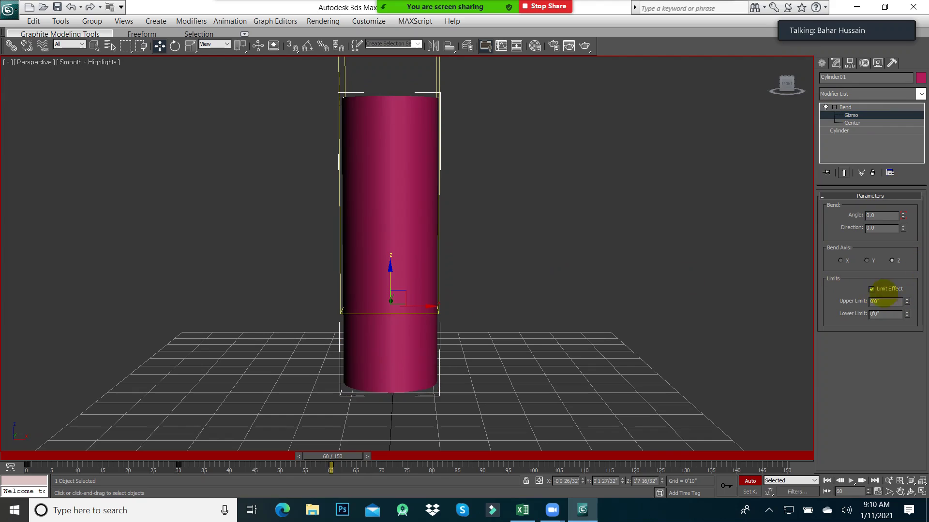
pyautogui.moveTo(907, 301); pyautogui.dragTo(881, 396)
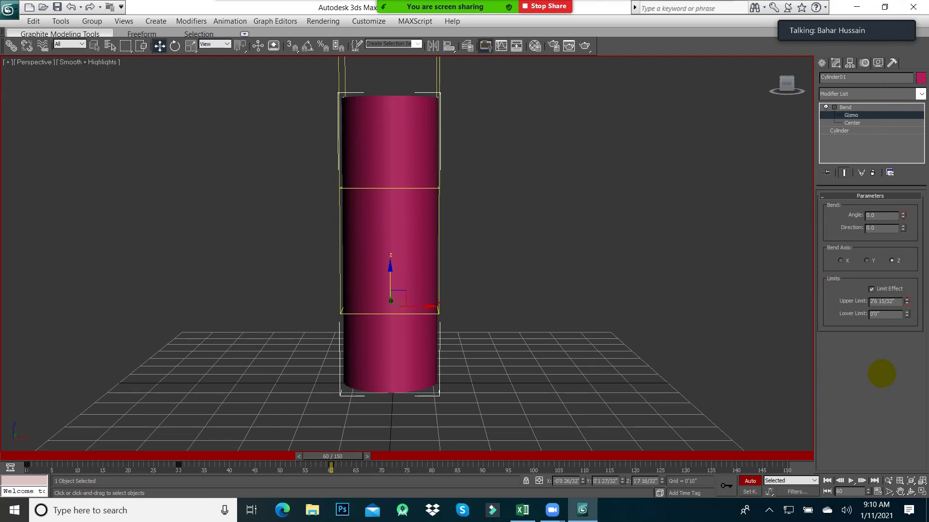
pyautogui.click(392, 223)
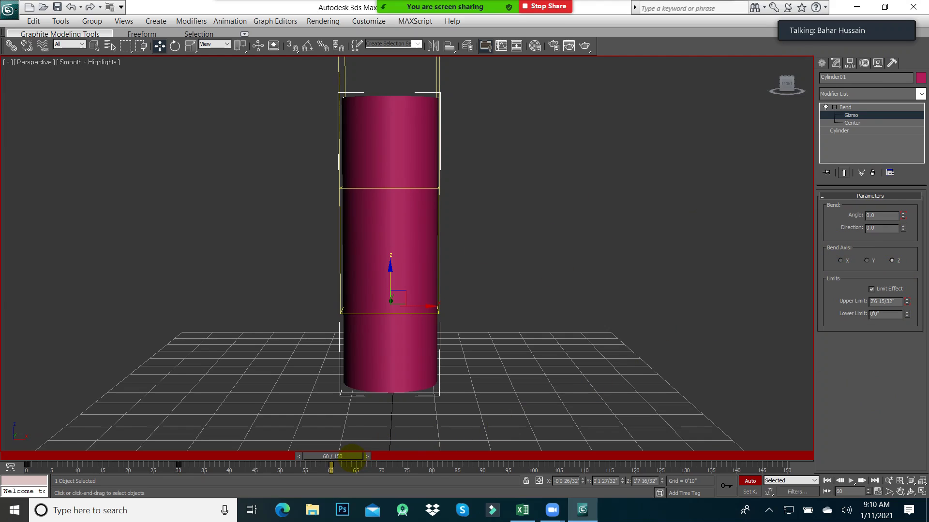
pyautogui.press('q')
pyautogui.press('w')
# Set the Bend angle to 90 at frame 60 and admit the participant waiting in Zoom
pyautogui.moveTo(903, 215); pyautogui.dragTo(890, 124)
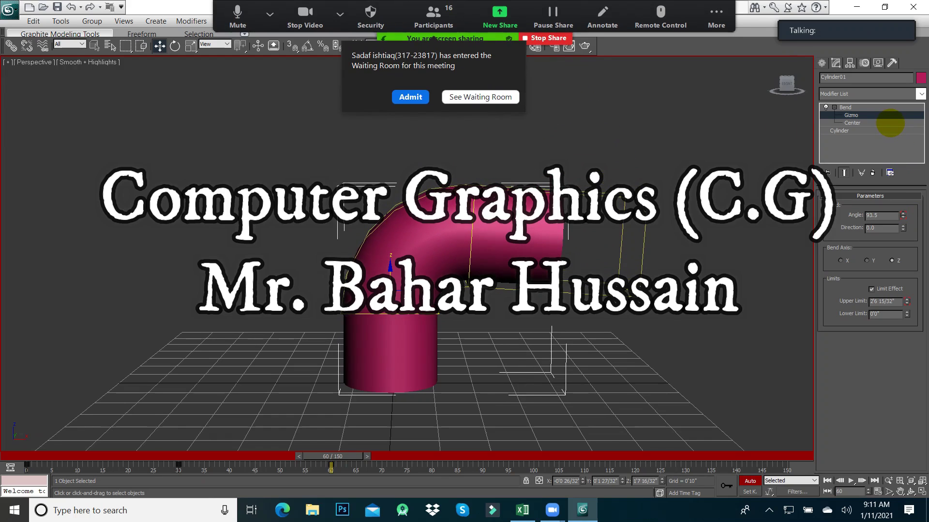
pyautogui.click(410, 97)
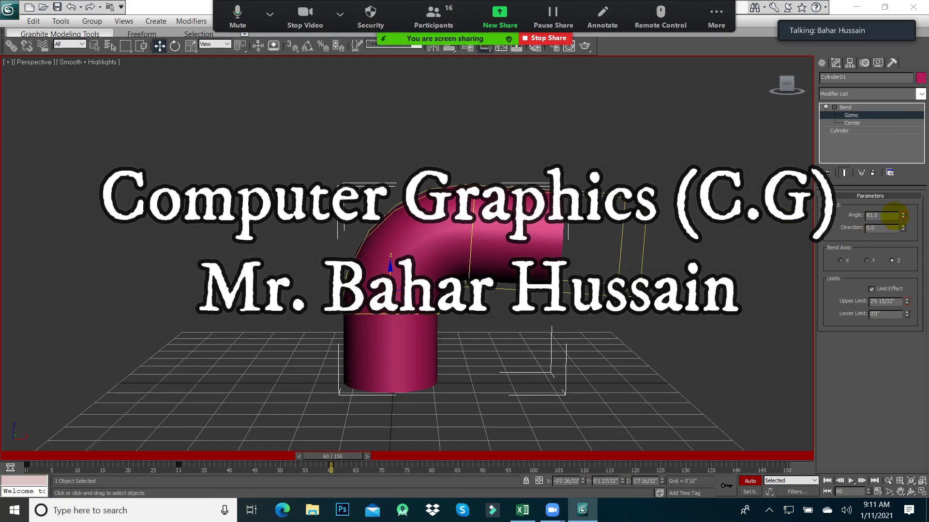
pyautogui.doubleClick(867, 215)
pyautogui.write('9')
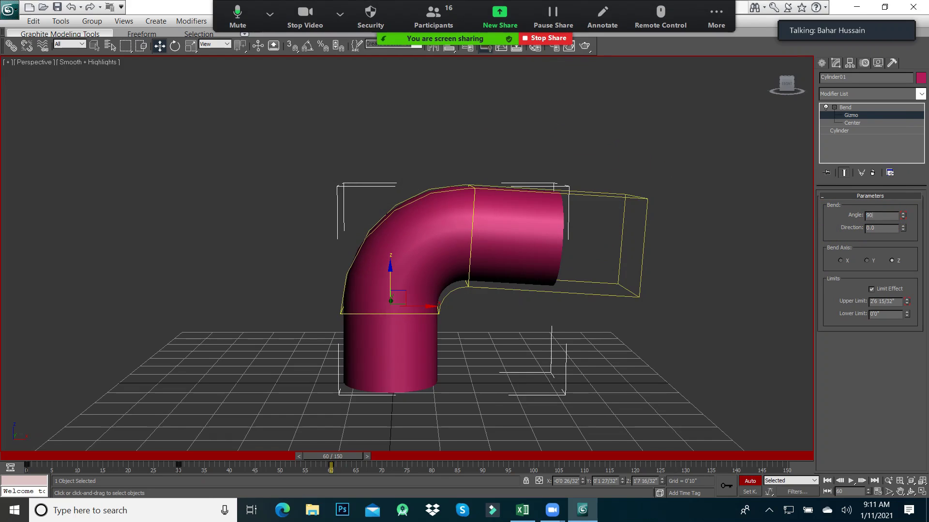
pyautogui.write('0')
pyautogui.press('Return')
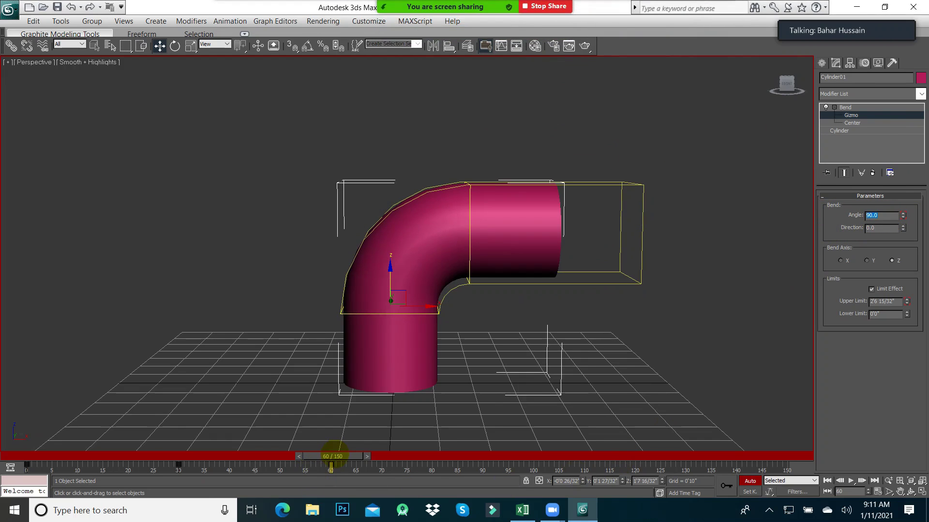
# Go to frame 90 and set the Bend angle to 45
pyautogui.moveTo(334, 456); pyautogui.dragTo(483, 464)
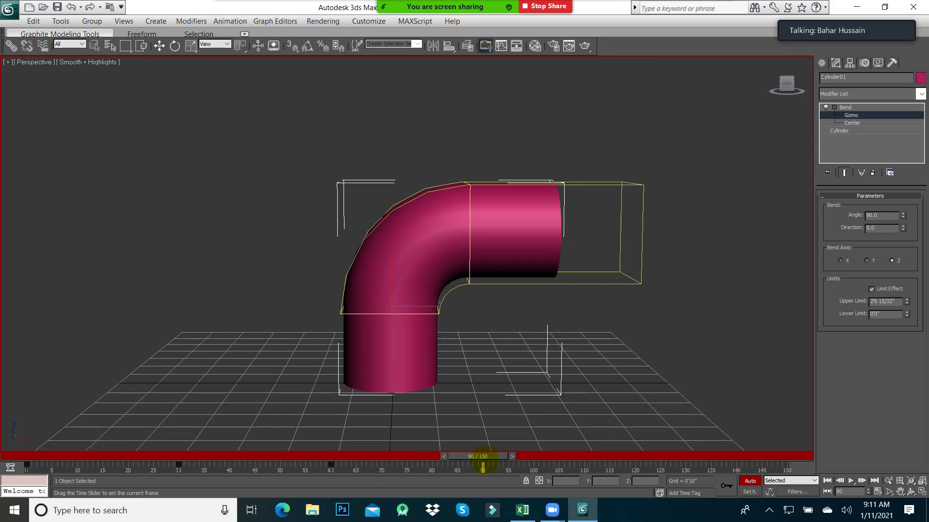
pyautogui.press('w')
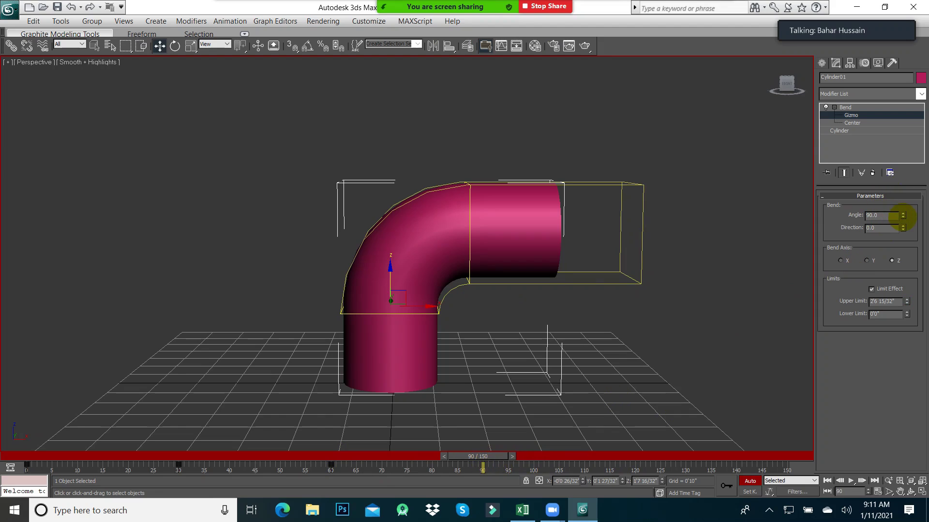
pyautogui.click(903, 217)
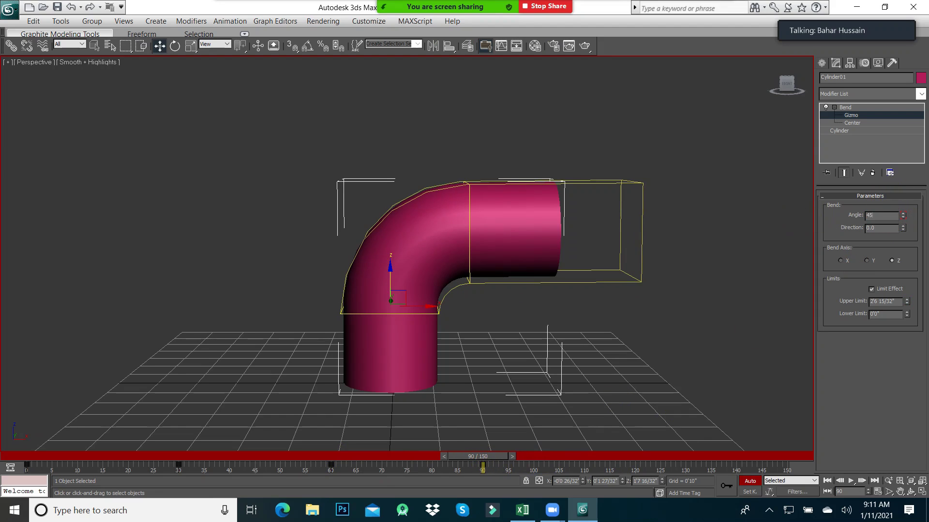
pyautogui.press('Return')
# Raise the Bend gizmo along Z to about 3'3 26/32" and admit the participant waiting in Zoom
pyautogui.click(408, 272)
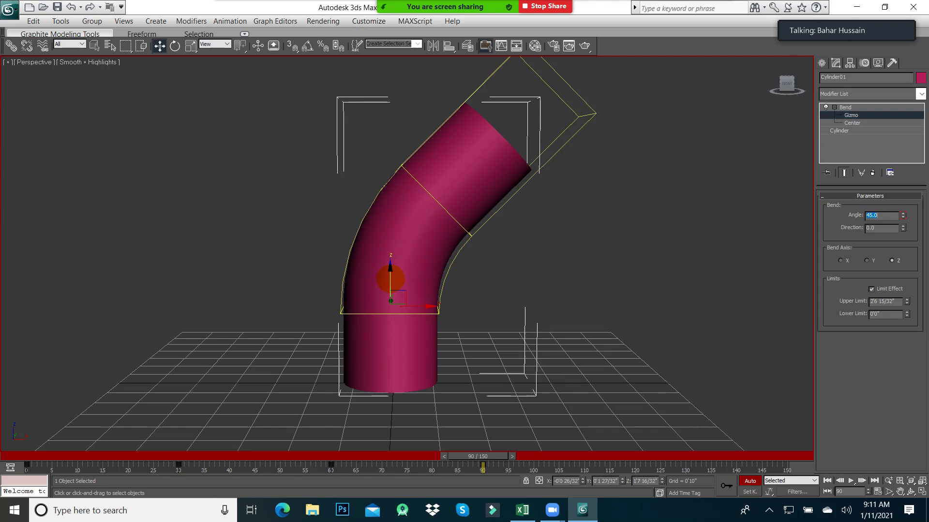
pyautogui.moveTo(392, 276); pyautogui.dragTo(406, 198)
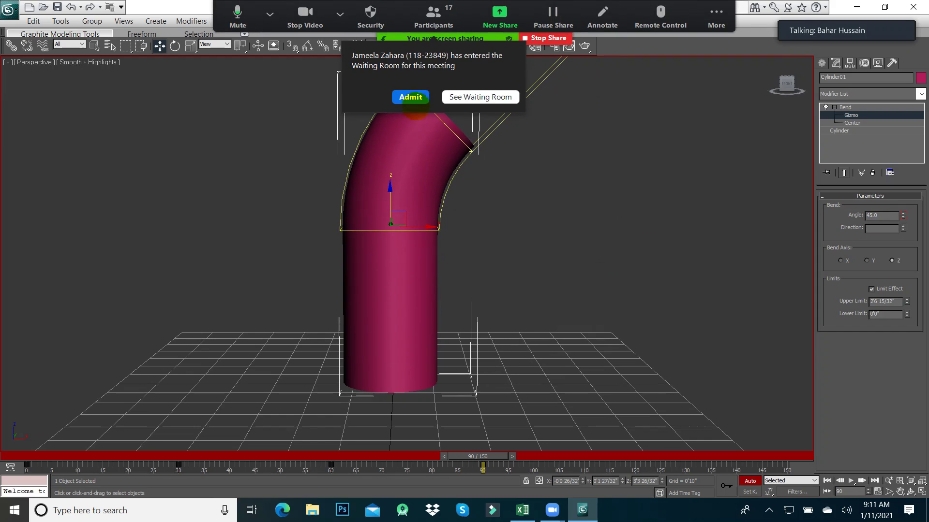
pyautogui.click(410, 97)
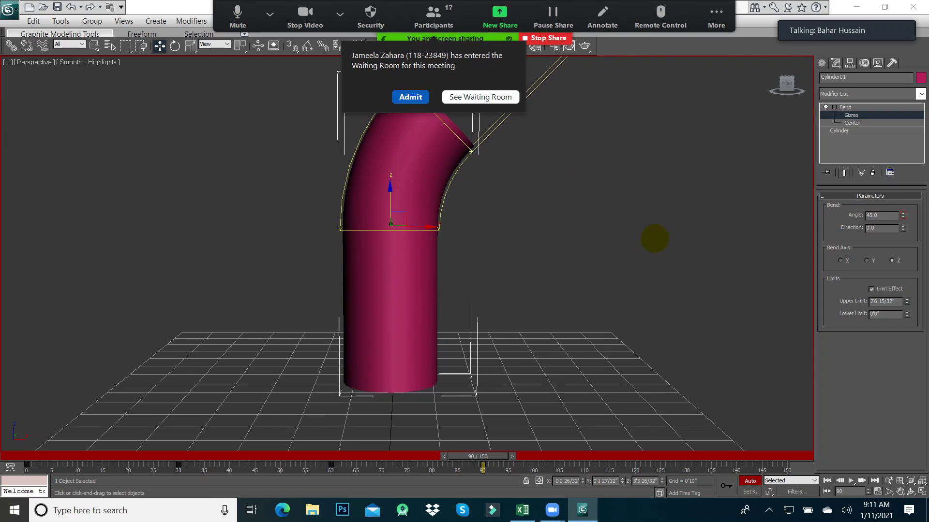
pyautogui.click(418, 201)
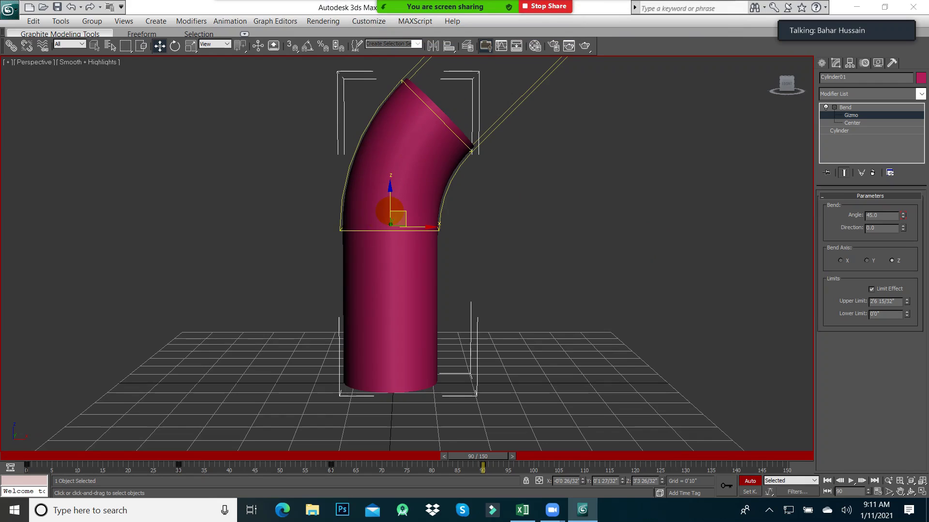
# Go to frame 120 and set the Bend angle to 0
pyautogui.moveTo(484, 454); pyautogui.dragTo(637, 455)
pyautogui.press('w')
pyautogui.doubleClick(889, 215)
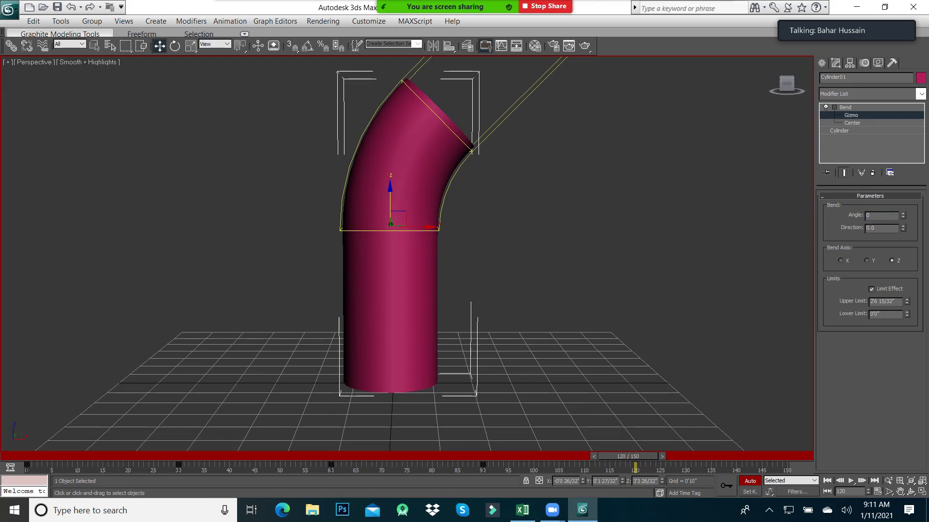
pyautogui.write('0')
pyautogui.press('Return')
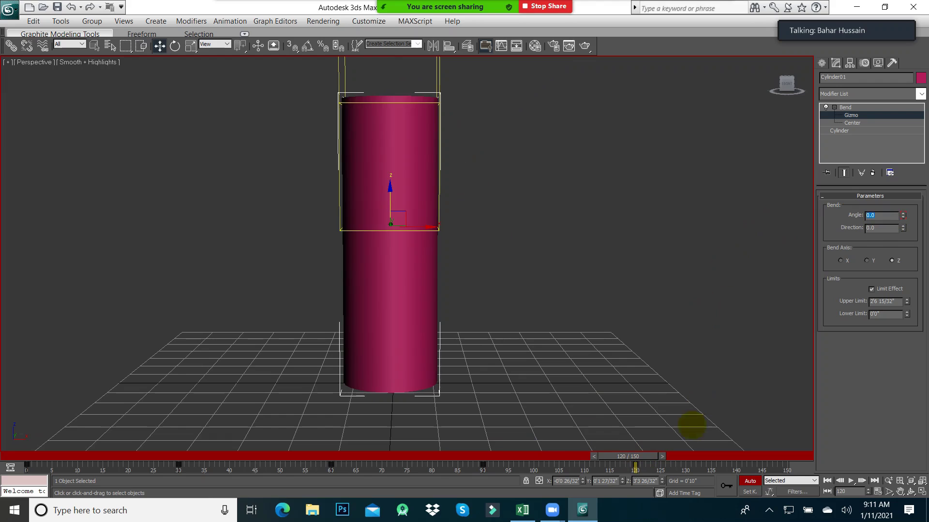
# Lower the Bend gizmo to the cylinder's base at about Z 0'0 14/32", disable Limit Effect and reset the upper limit to 0'0"
pyautogui.moveTo(385, 198); pyautogui.dragTo(392, 372)
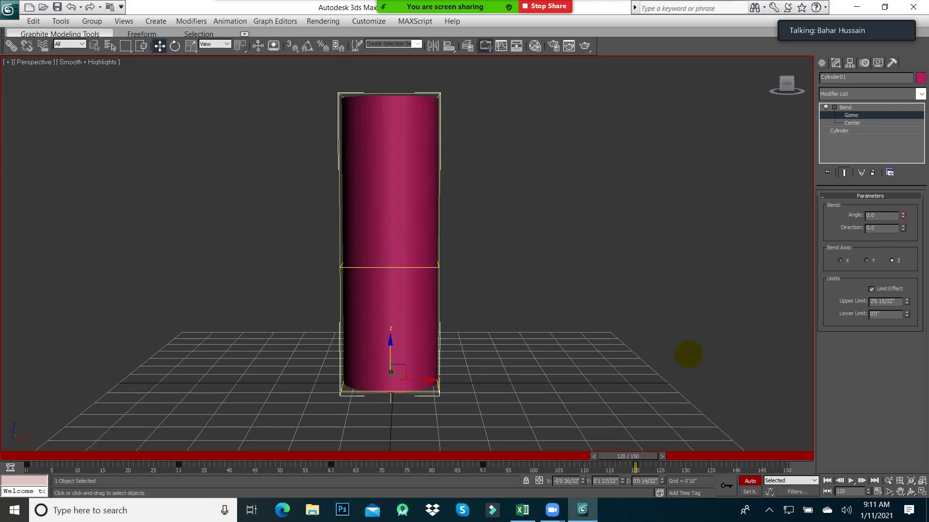
pyautogui.click(872, 289)
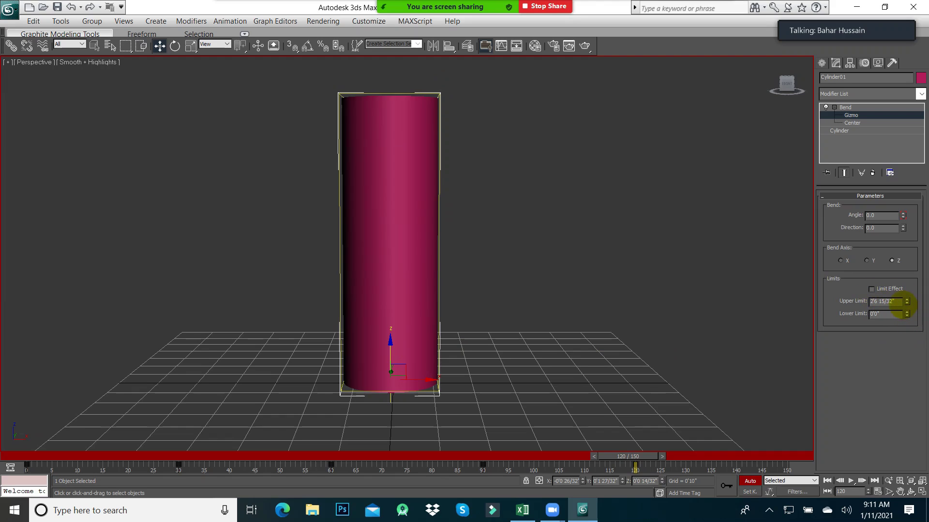
pyautogui.click(895, 302)
pyautogui.write("0'0")
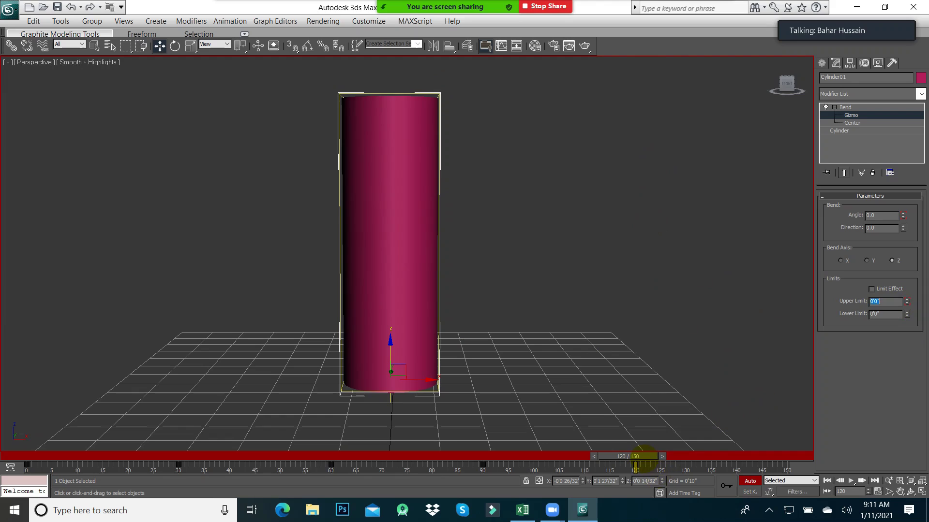
# Go to frame 150 and set the Bend modifier's upper limit to 180'0"
pyautogui.moveTo(642, 455); pyautogui.dragTo(876, 456)
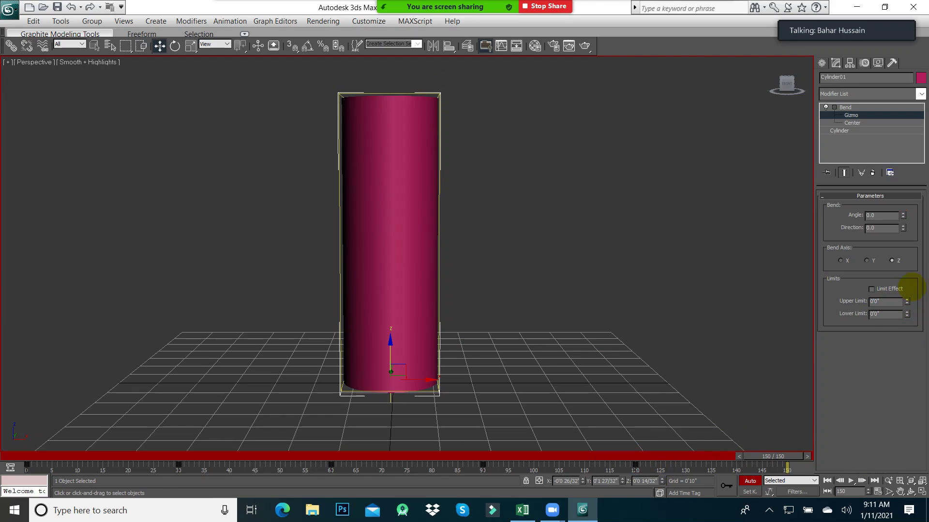
pyautogui.doubleClick(892, 302)
pyautogui.write('180')
pyautogui.press('Return')
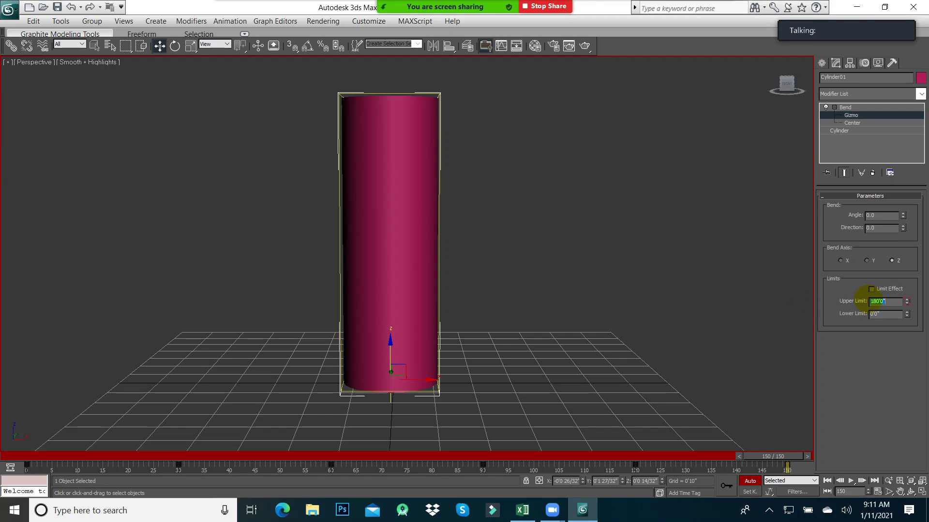
# Set the Bend angle to 180 at frame 150 and return to the start of the animation
pyautogui.moveTo(902, 213); pyautogui.dragTo(857, 61)
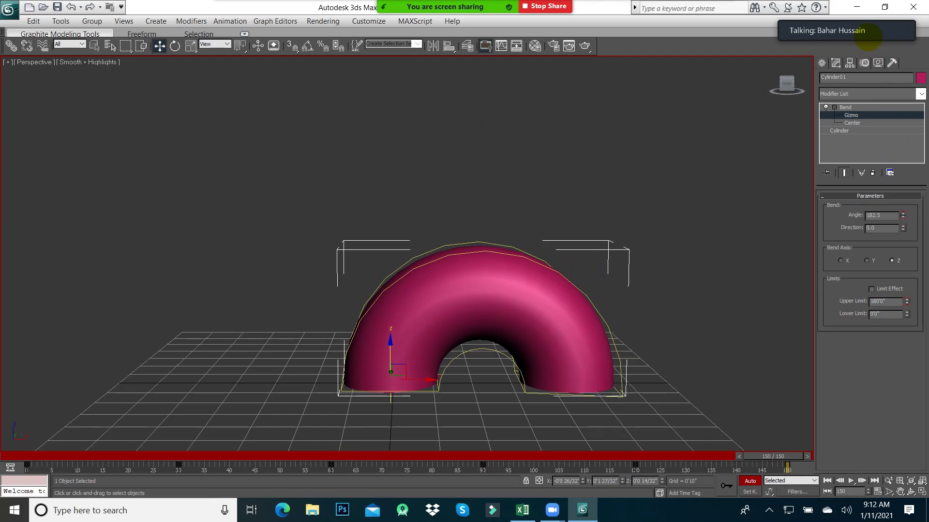
pyautogui.doubleClick(881, 216)
pyautogui.write('180')
pyautogui.press('Return')
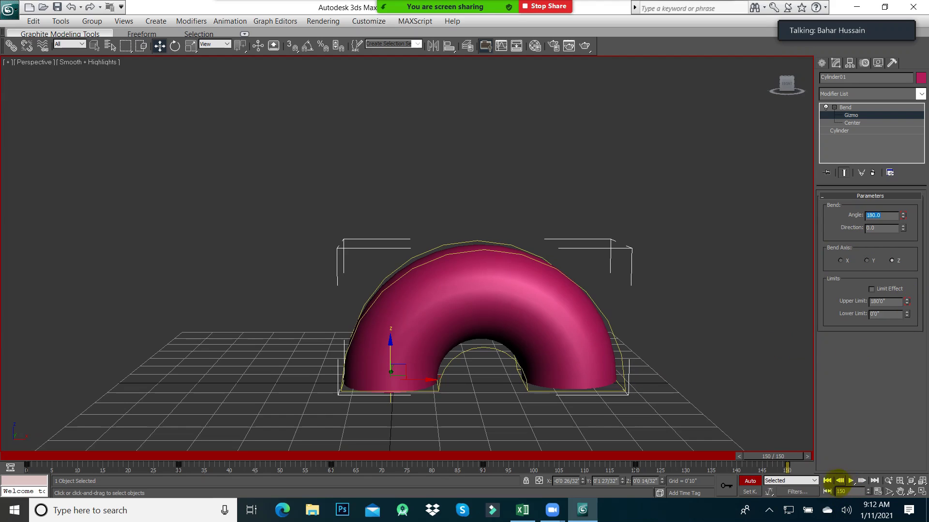
pyautogui.click(827, 480)
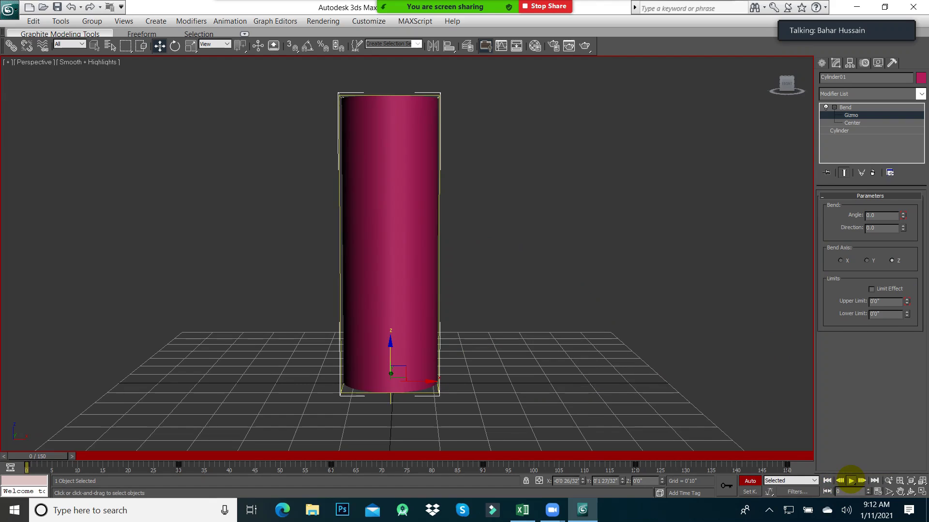
# Play back the cylinder's bend animation and stop it
pyautogui.click(851, 480)
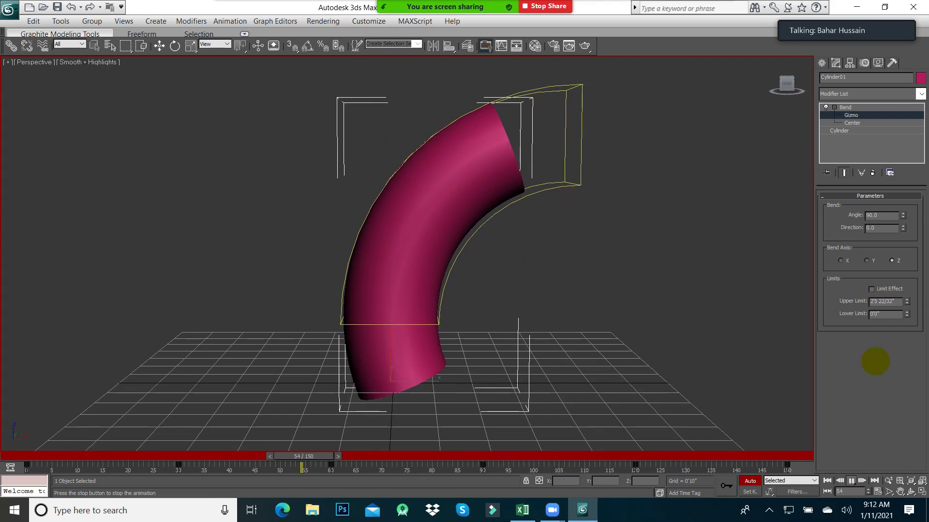
pyautogui.press('/')
pyautogui.press('w')
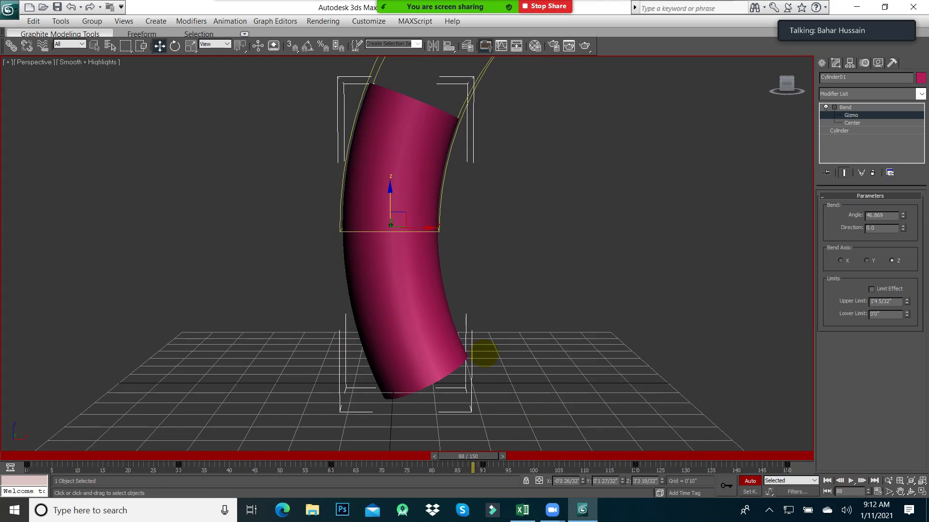
# Delete the cylinder and return to frame 0
pyautogui.press('Delete')
pyautogui.moveTo(483, 457); pyautogui.dragTo(7, 468)
pyautogui.press('w')
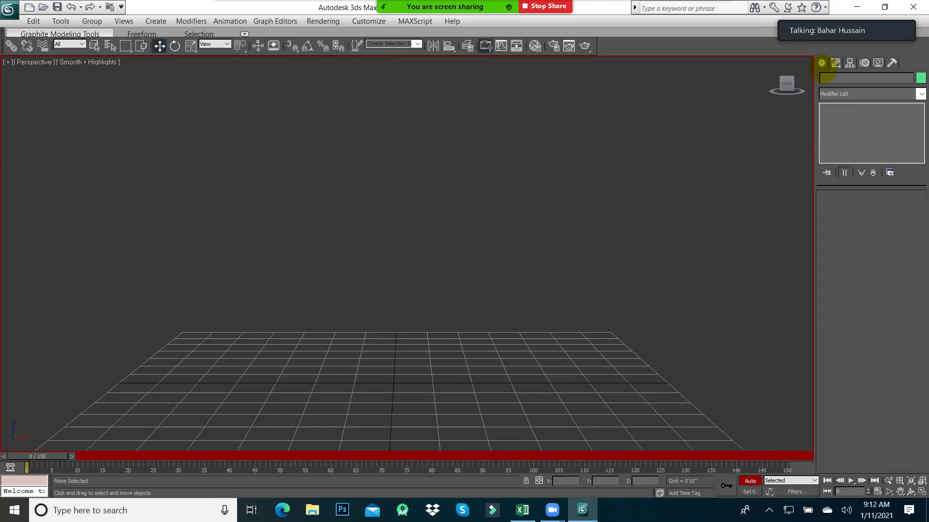
# Create a sphere about 2'1 31/32" in radius at the grid's centre and raise it to about Z 1'9 25/32"
pyautogui.click(821, 63)
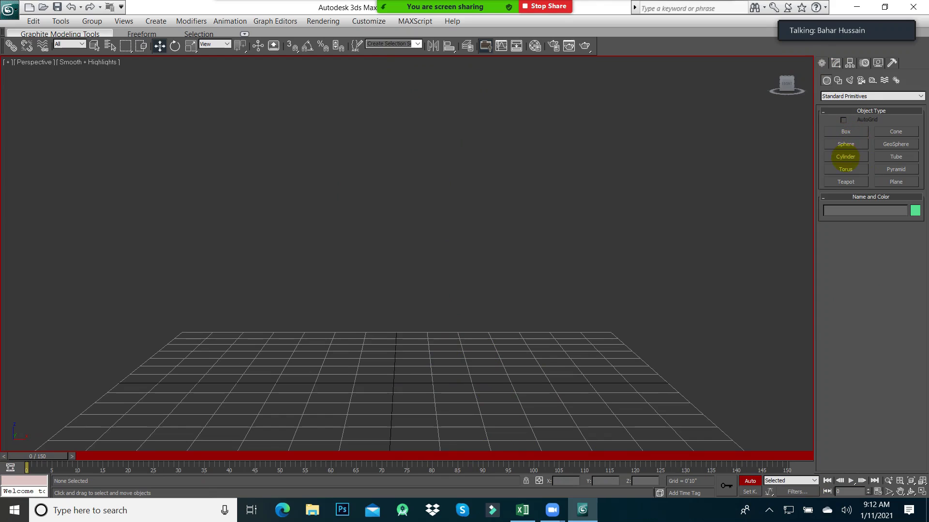
pyautogui.click(846, 144)
pyautogui.moveTo(396, 379); pyautogui.dragTo(407, 405)
pyautogui.click(159, 46)
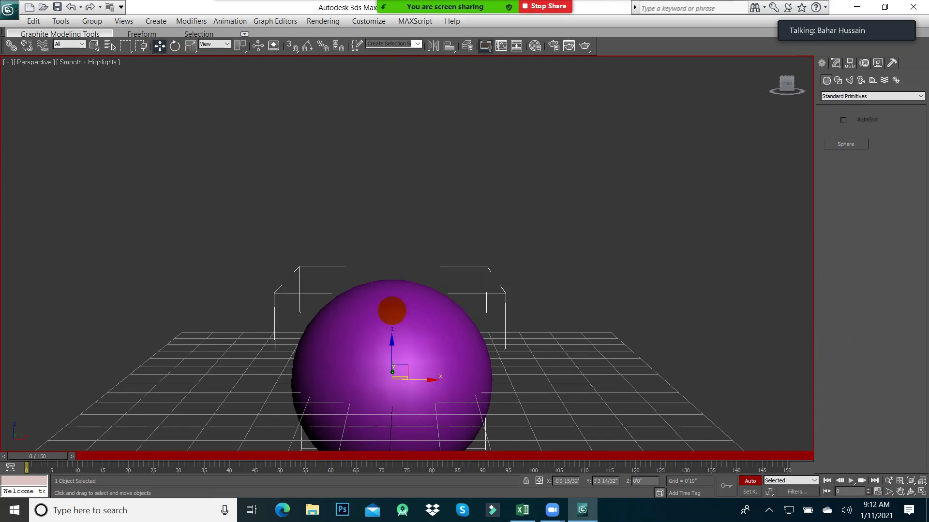
pyautogui.moveTo(392, 348); pyautogui.dragTo(399, 266)
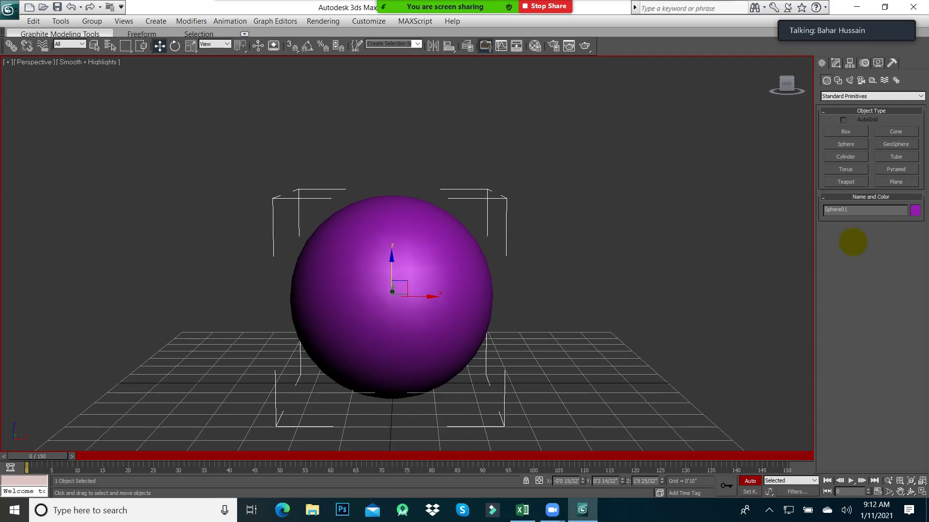
# Set the sphere's radius to 3'0" and raise it to about Z 2'8 24/32"
pyautogui.click(836, 62)
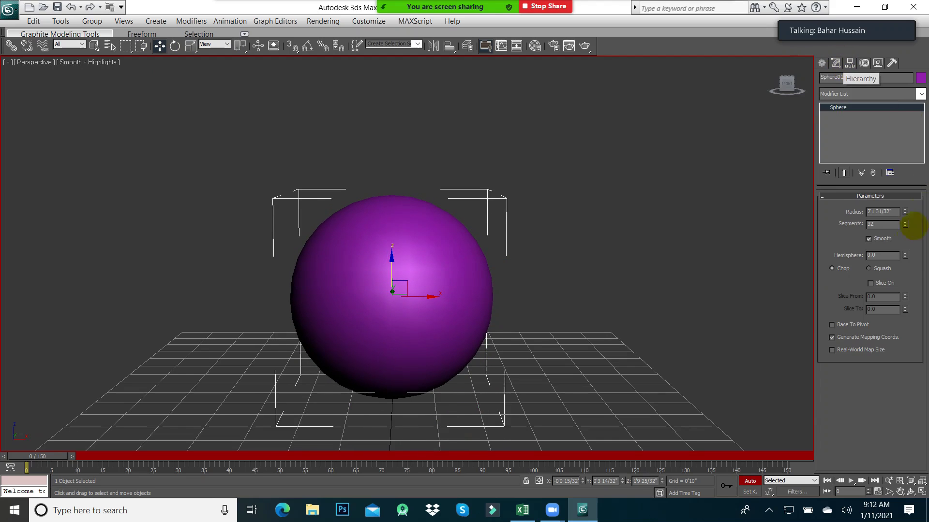
pyautogui.click(892, 212)
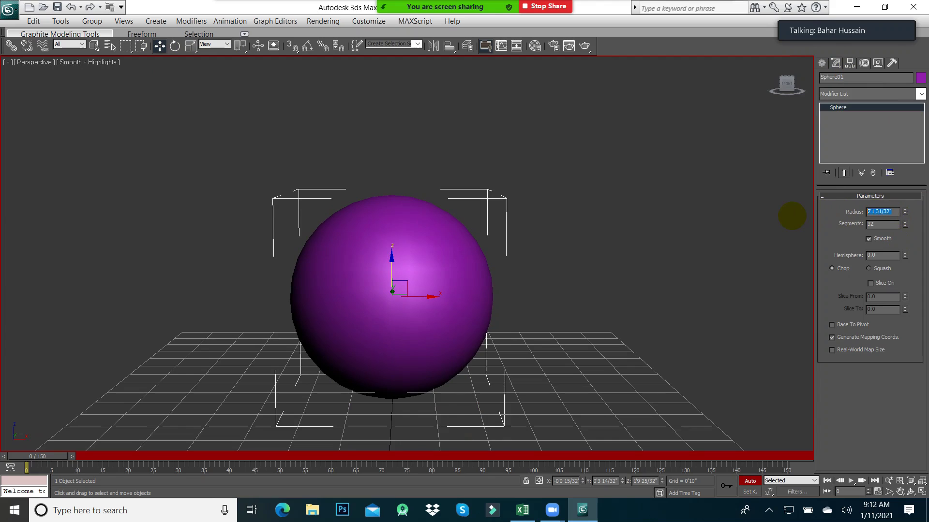
pyautogui.write('3')
pyautogui.press('Return')
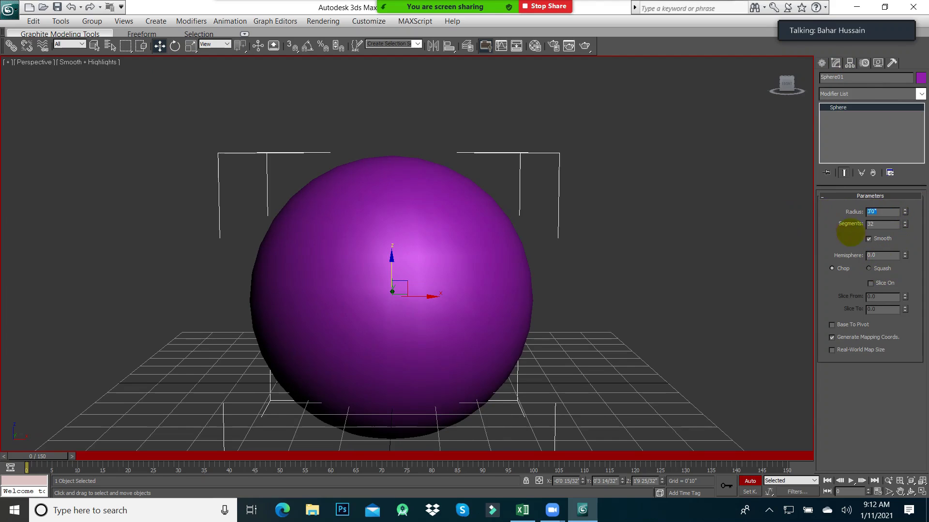
pyautogui.moveTo(395, 265); pyautogui.dragTo(387, 218)
# Increase the sphere's segments to 100
pyautogui.click(878, 223)
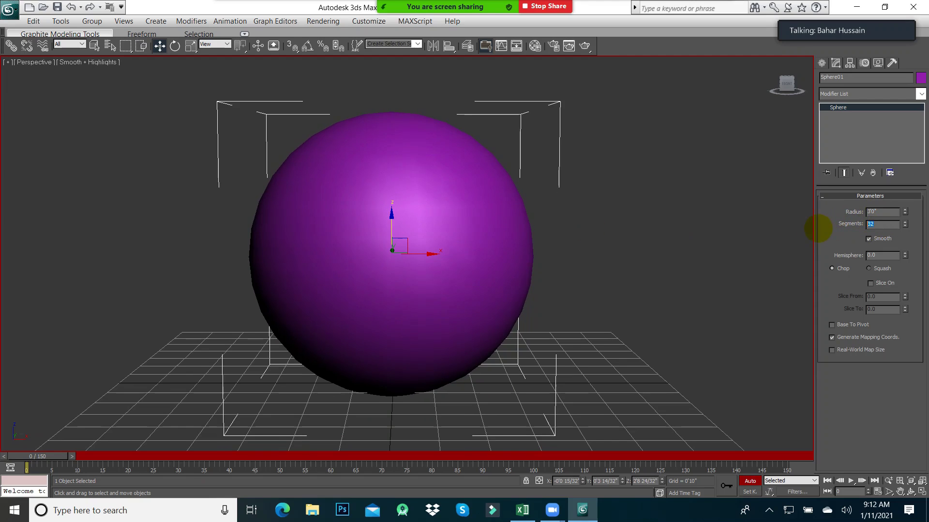
pyautogui.write('60')
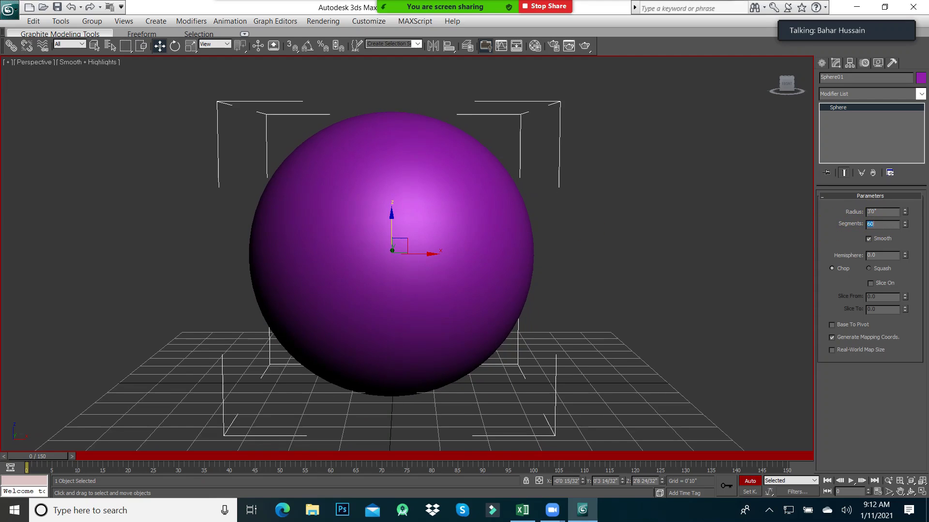
pyautogui.press('Return')
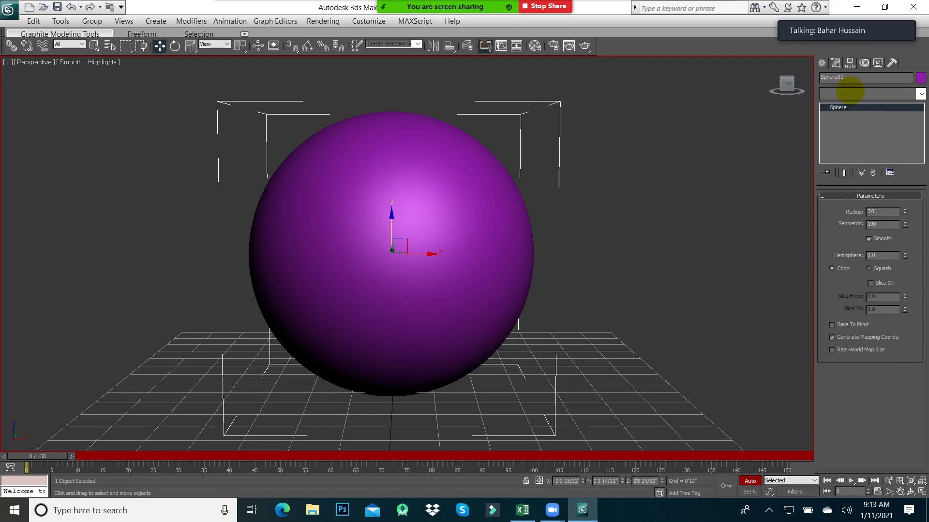
# Apply the Melt modifier to the sphere
pyautogui.click(850, 93)
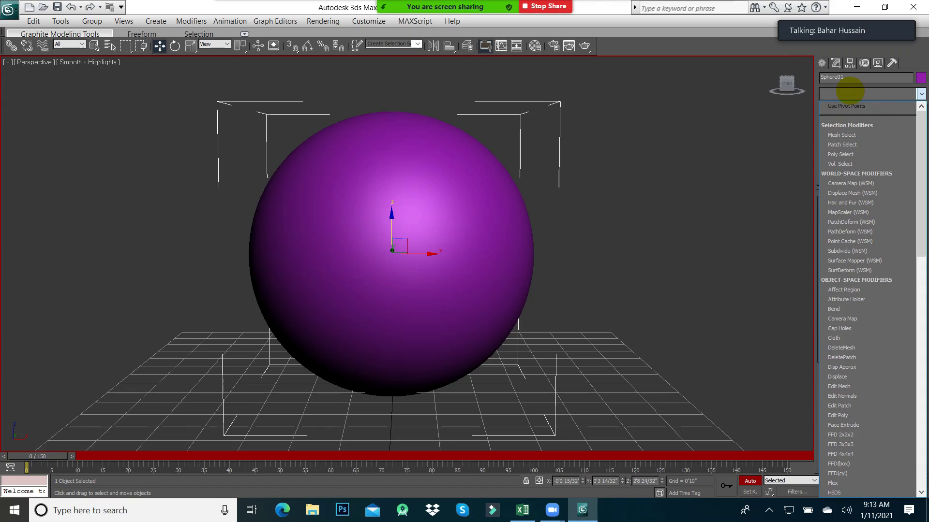
pyautogui.scroll(-1, 844, 117)
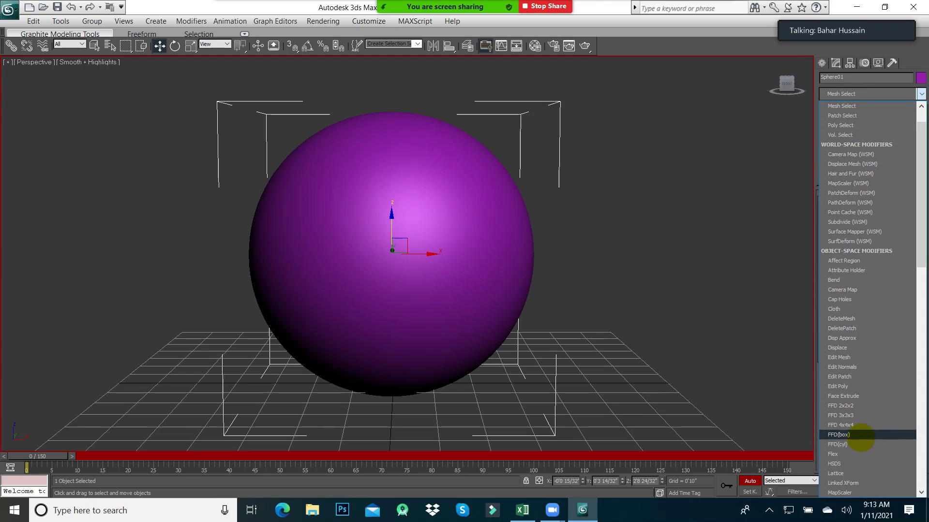
pyautogui.moveTo(919, 242); pyautogui.dragTo(920, 389)
pyautogui.scroll(-1, 919, 389)
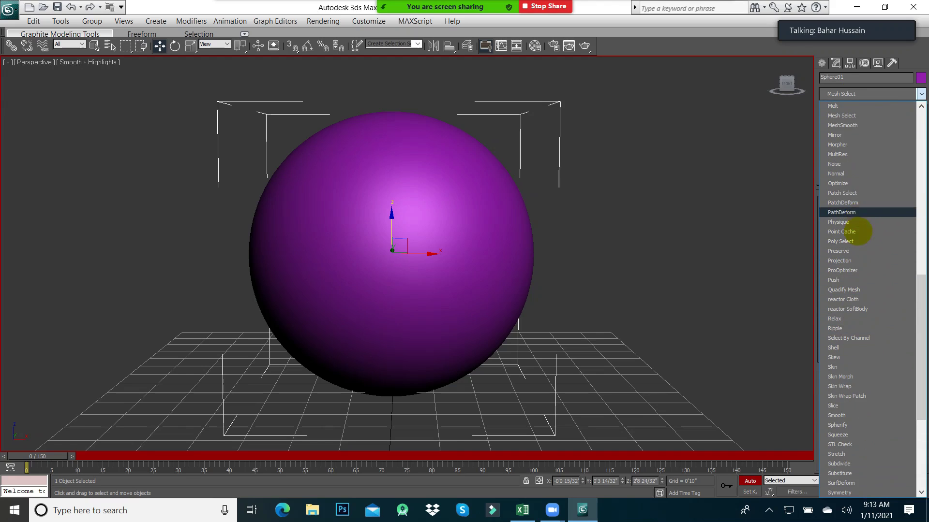
pyautogui.moveTo(919, 326); pyautogui.dragTo(914, 285)
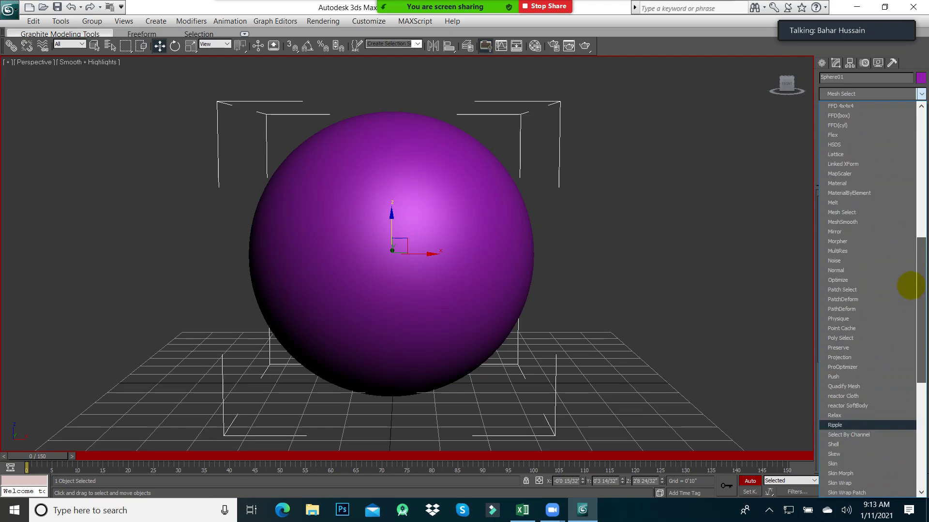
pyautogui.scroll(3, 863, 230)
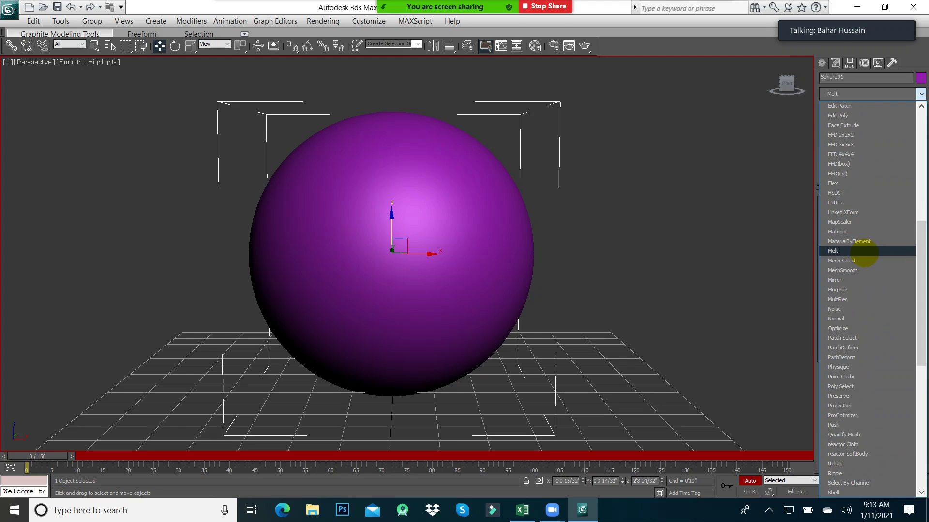
pyautogui.click(863, 253)
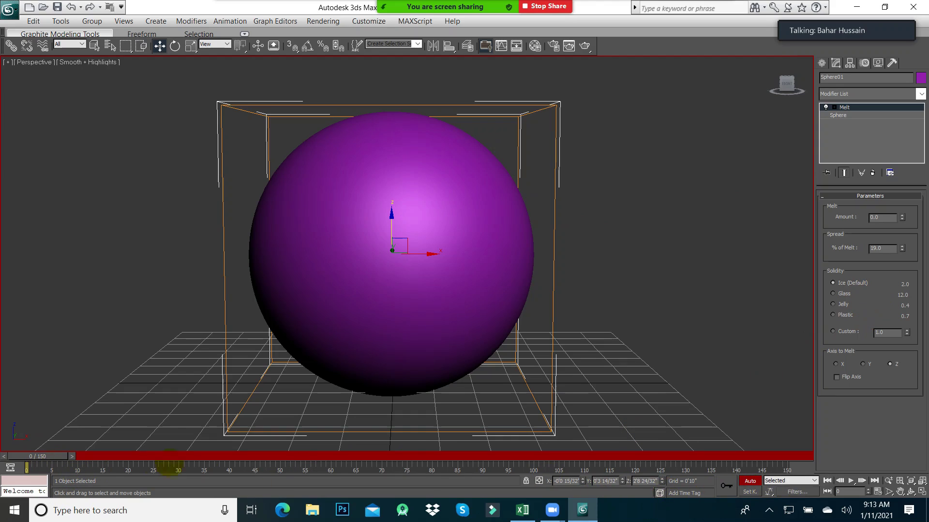
# Go to frame 50 and set the Melt amount to 288
pyautogui.moveTo(38, 456); pyautogui.dragTo(287, 451)
pyautogui.press('w')
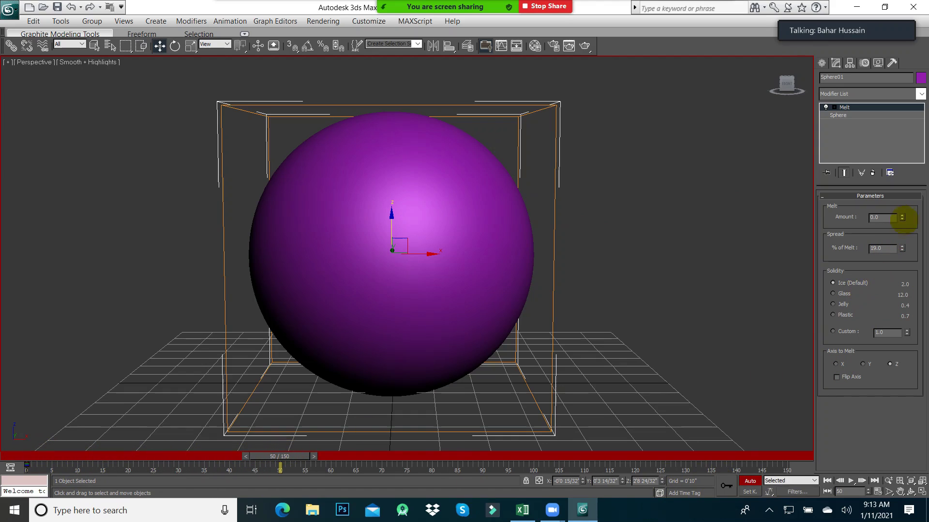
pyautogui.moveTo(901, 217); pyautogui.dragTo(878, 55)
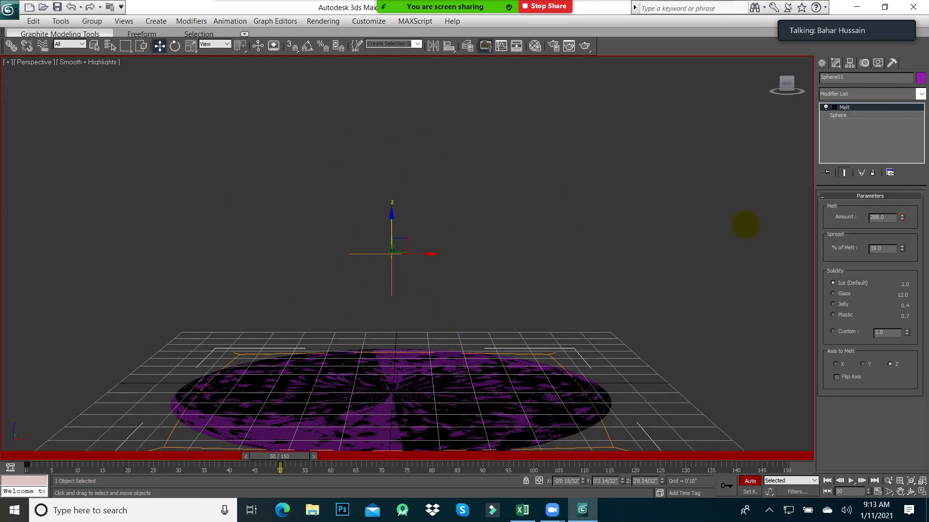
# Go to frame 80, reset the Melt amount to 0 and set the solidity to Jelly
pyautogui.moveTo(284, 456); pyautogui.dragTo(432, 455)
pyautogui.press('w')
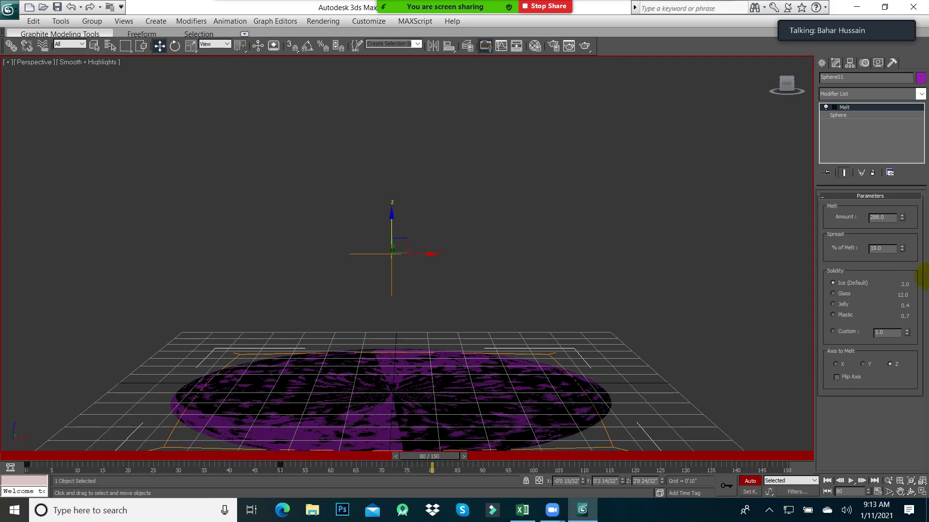
pyautogui.moveTo(902, 217); pyautogui.dragTo(886, 396)
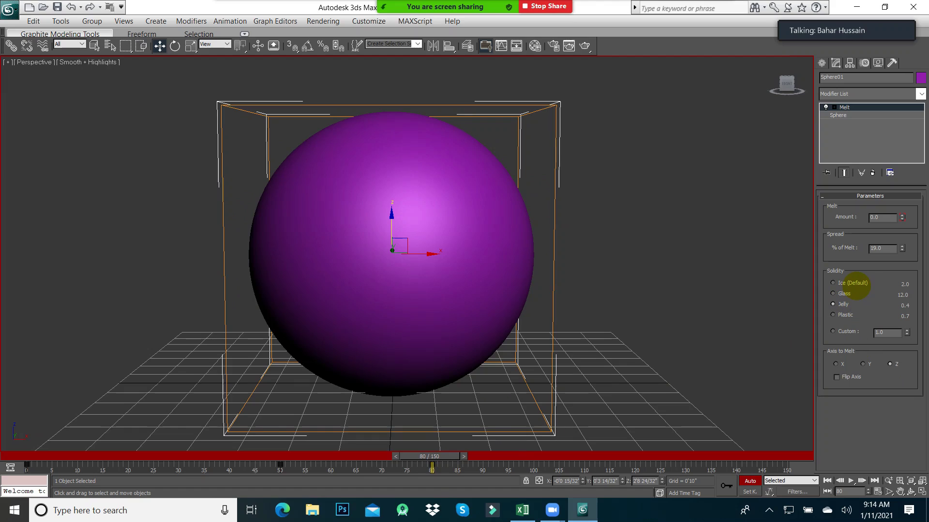
# Go to frame 100, set the Melt amount to 57 and deselect the sphere
pyautogui.moveTo(432, 457); pyautogui.dragTo(543, 455)
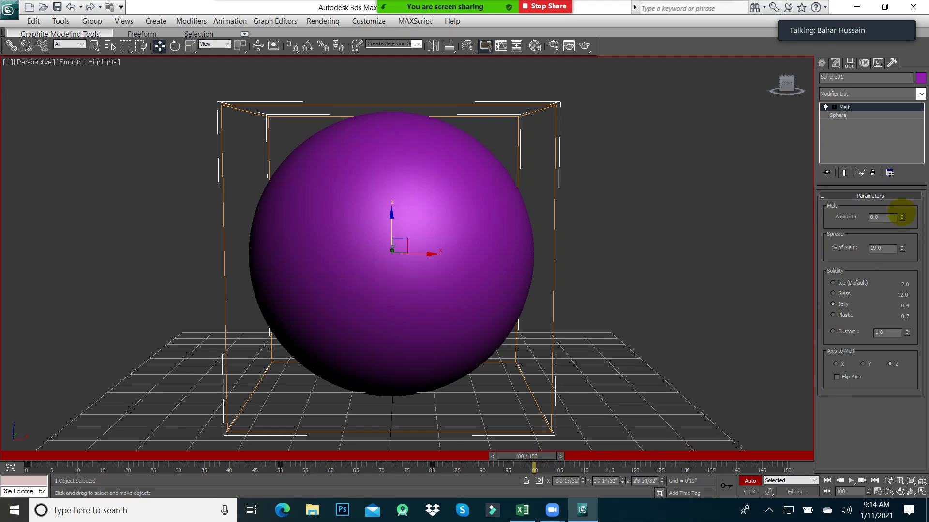
pyautogui.moveTo(902, 217); pyautogui.dragTo(885, 191)
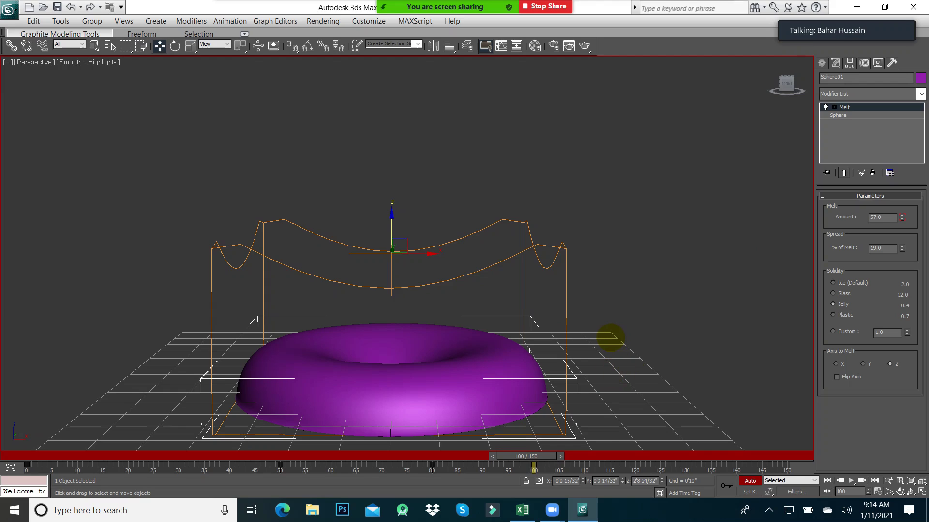
pyautogui.click(610, 338)
# Go to frame 105 and create a second sphere about 1'10 12/32" in radius beside the melted sphere
pyautogui.moveTo(527, 456); pyautogui.dragTo(557, 452)
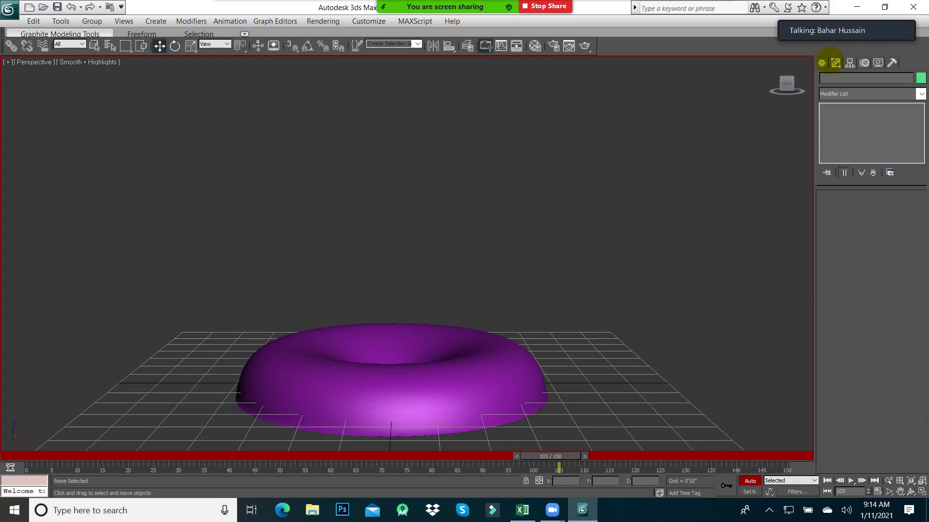
pyautogui.click(821, 62)
pyautogui.click(846, 144)
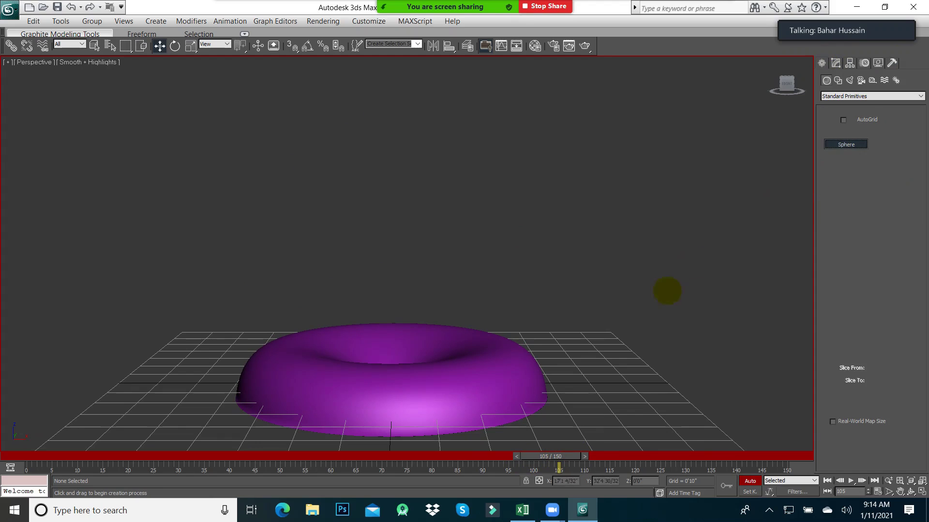
pyautogui.moveTo(608, 358)
pyautogui.mouseDown()
pyautogui.moveTo(625, 381)
pyautogui.moveTo(618, 373)
pyautogui.mouseUp()
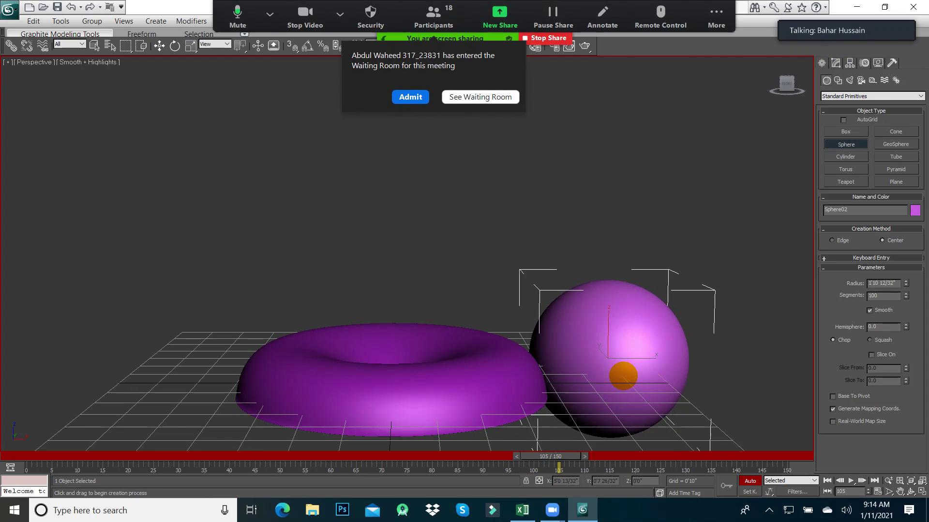
# Admit the waiting participant to the Zoom meeting
pyautogui.click(411, 94)
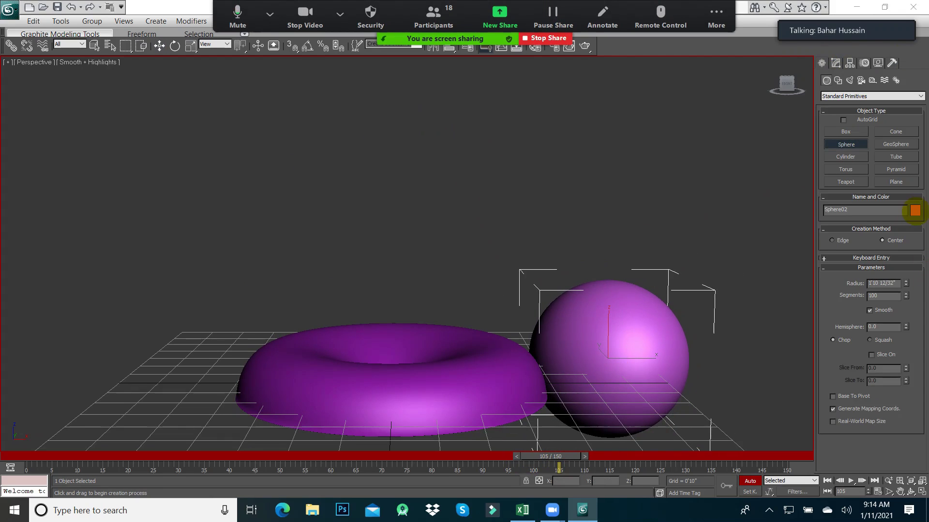
# Try repositioning the second sphere beside the melted one, and delete it
pyautogui.click(159, 45)
pyautogui.click(653, 358)
pyautogui.moveTo(503, 352); pyautogui.dragTo(515, 355)
pyautogui.moveTo(645, 342); pyautogui.dragTo(696, 349)
pyautogui.press('Delete')
# Create a new sphere about 2'4 29/32" in radius beside the melted one and scrub between frames 0 and 105
pyautogui.click(845, 144)
pyautogui.moveTo(611, 379); pyautogui.dragTo(607, 364)
pyautogui.moveTo(569, 454); pyautogui.dragTo(25, 442)
pyautogui.click(587, 338)
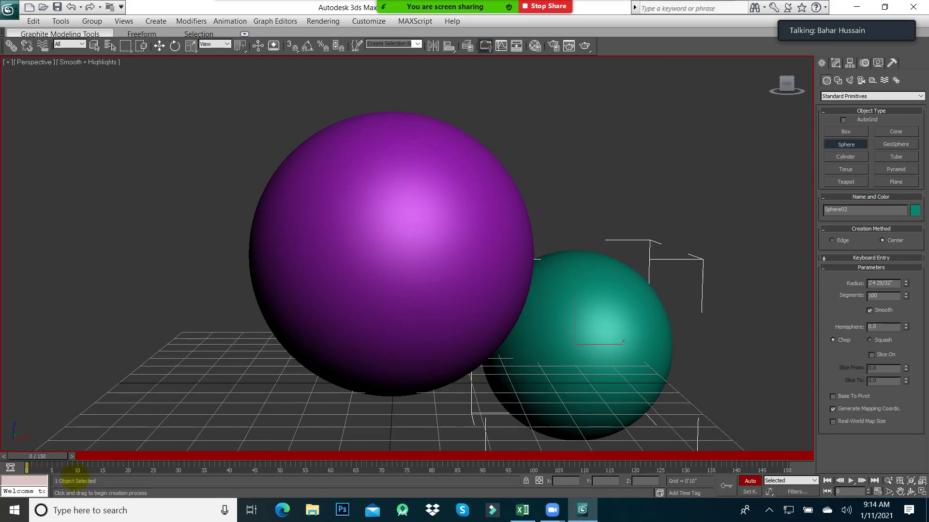
pyautogui.moveTo(26, 452); pyautogui.dragTo(545, 453)
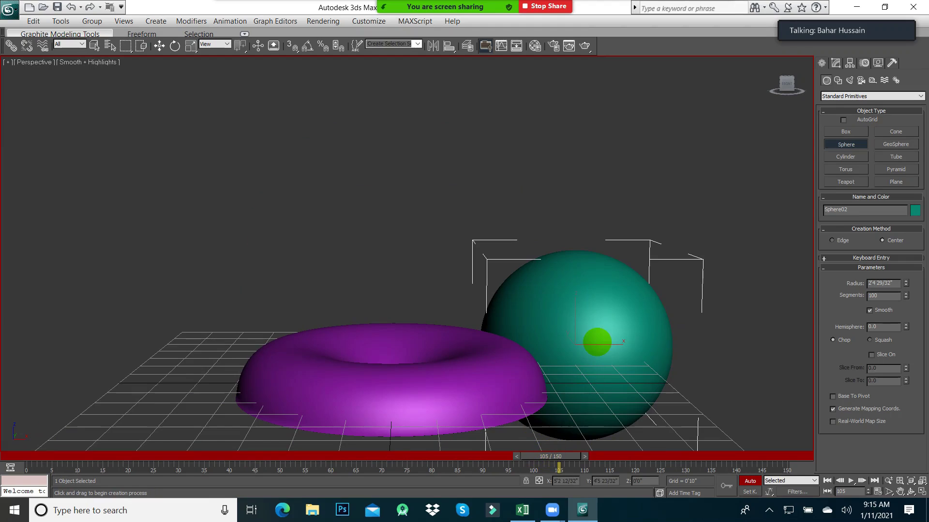
# Try moving the green sphere along X behind the melted one, turn off Auto Key and undo the move
pyautogui.click(159, 46)
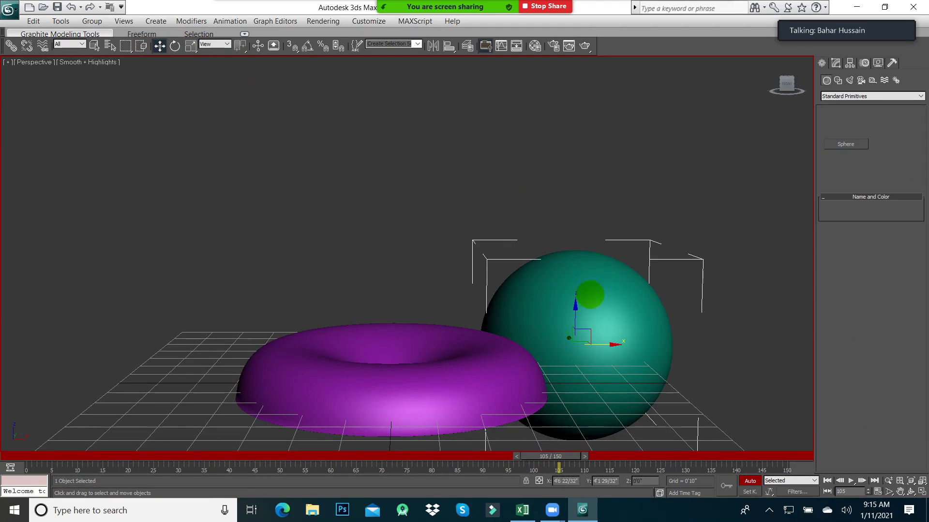
pyautogui.moveTo(627, 345); pyautogui.dragTo(455, 344)
pyautogui.click(749, 481)
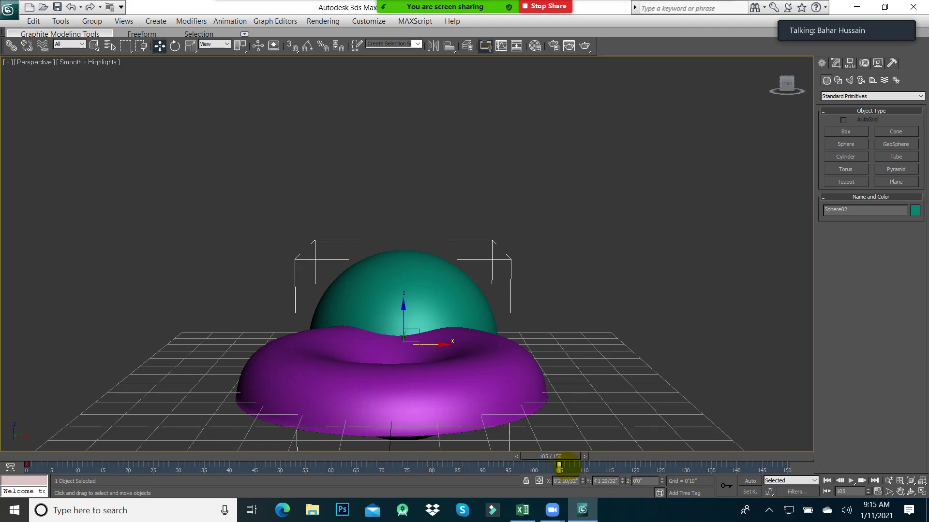
pyautogui.hotkey('ctrl', 'z')
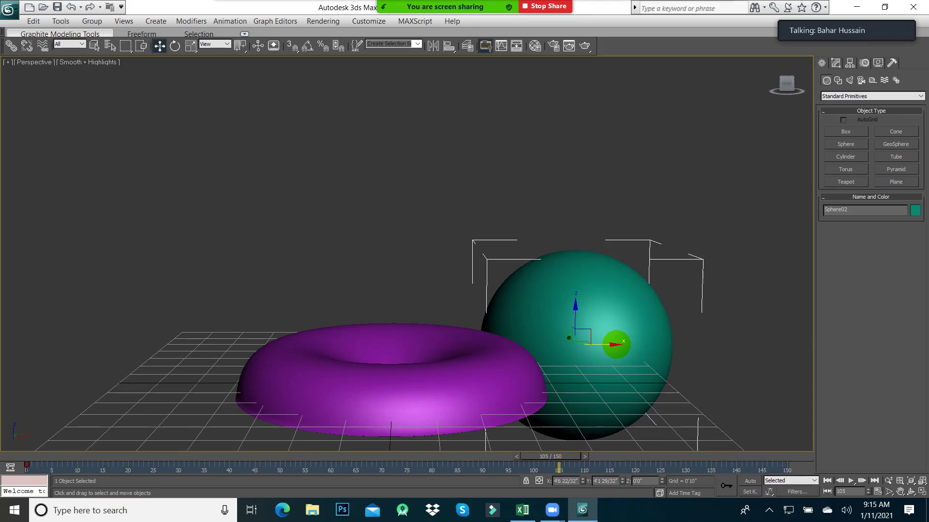
# Move the green sphere into the melted sphere's hollow at about X -0'6 3/32", Y 1'1 21/32", Z 1'8 12/32"
pyautogui.moveTo(587, 344); pyautogui.dragTo(386, 344)
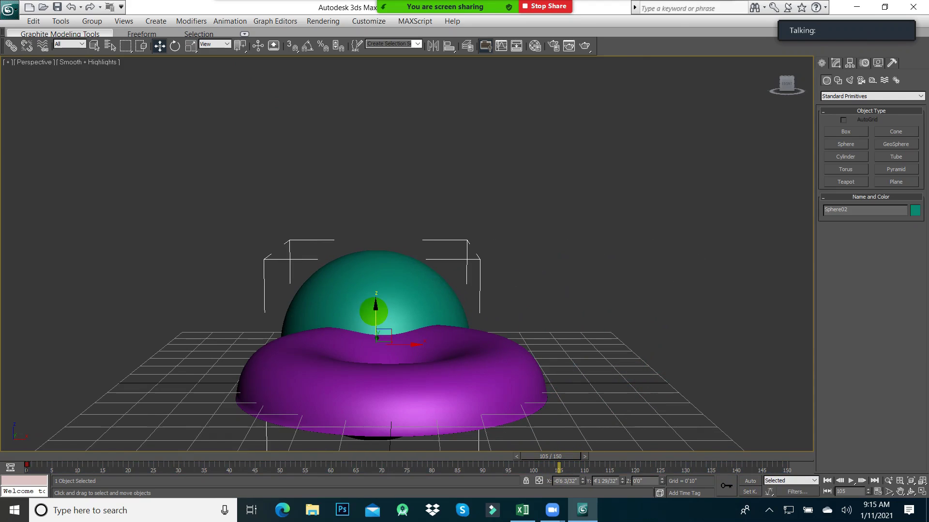
pyautogui.moveTo(374, 312); pyautogui.dragTo(375, 232)
pyautogui.moveTo(376, 270); pyautogui.dragTo(372, 292)
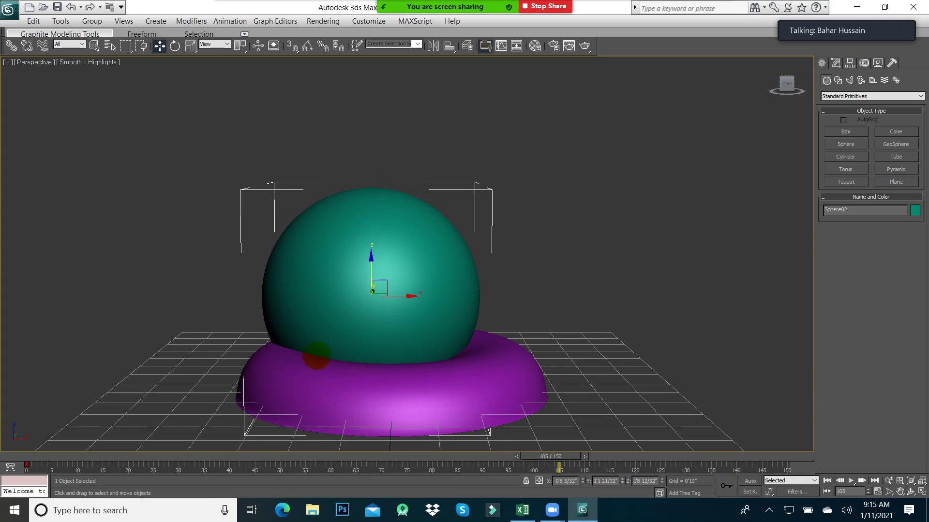
# In the Top view, centre the green sphere over the melted sphere at about X 0'0 19/32", Y 0'4 18/32"
pyautogui.hotkey('alt', 'w')
pyautogui.click(203, 135)
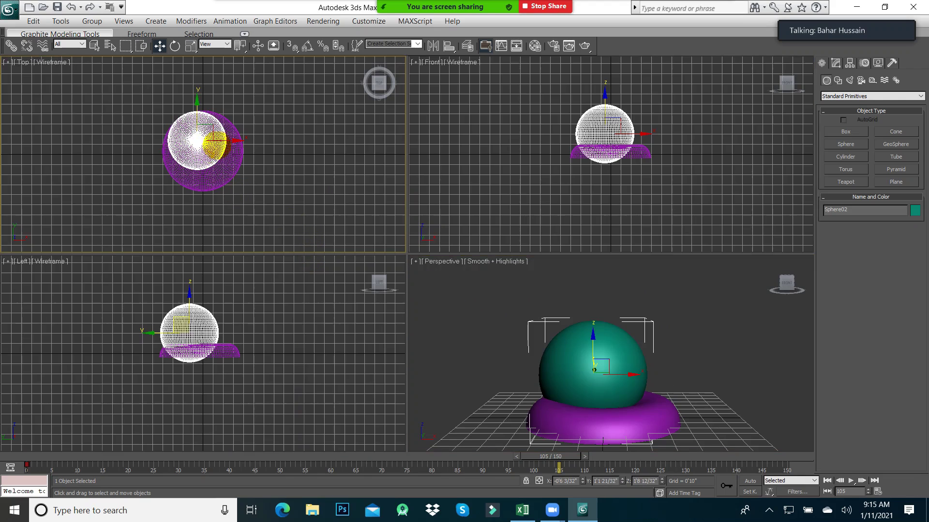
pyautogui.click(227, 174)
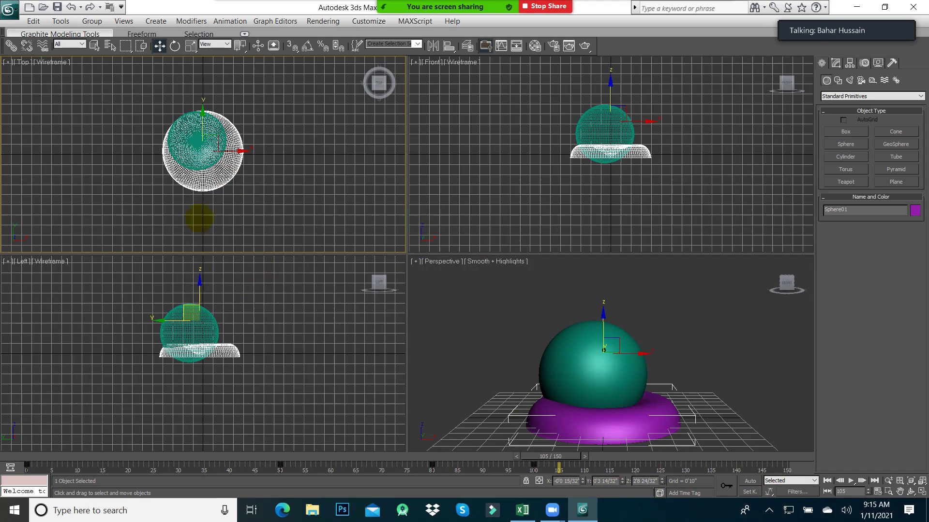
pyautogui.click(225, 133)
pyautogui.moveTo(226, 133)
pyautogui.mouseDown()
pyautogui.moveTo(231, 146)
pyautogui.moveTo(218, 135)
pyautogui.mouseUp()
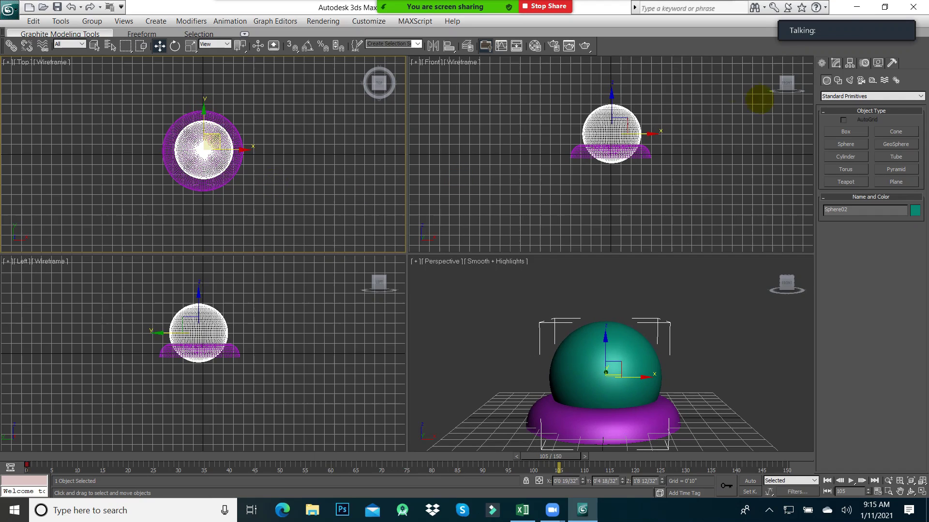
# In the Front view, raise the green sphere straight above the melted sphere to about Z 7'2 14/32"
pyautogui.click(613, 93)
pyautogui.click(607, 102)
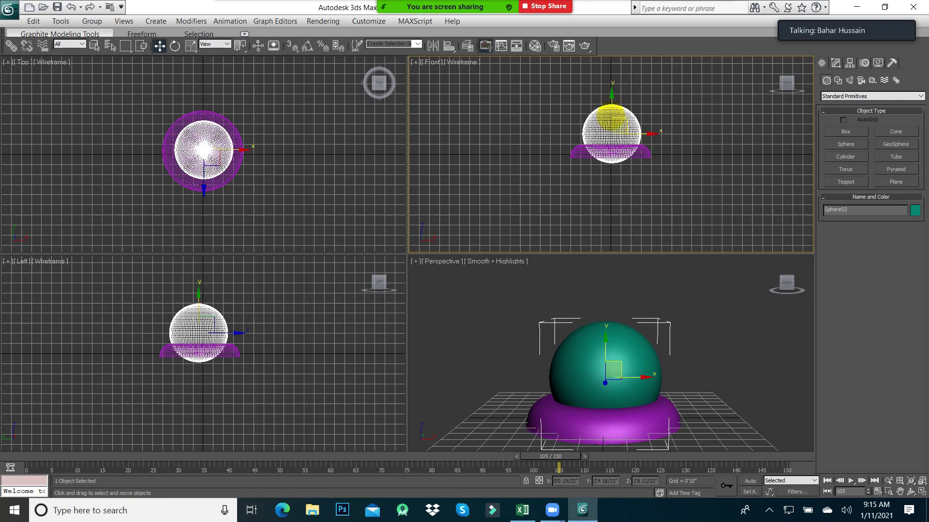
pyautogui.moveTo(611, 99); pyautogui.dragTo(604, 32)
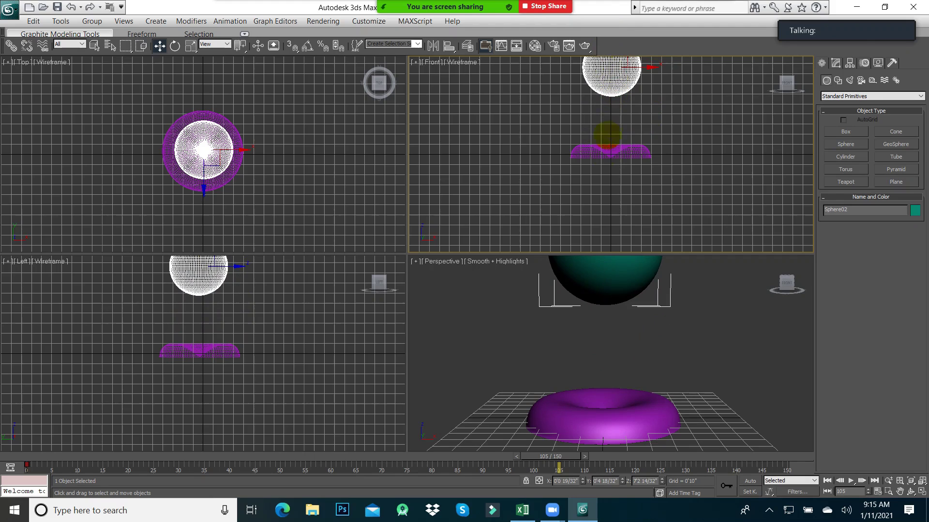
pyautogui.moveTo(675, 179); pyautogui.dragTo(674, 230, button='middle')
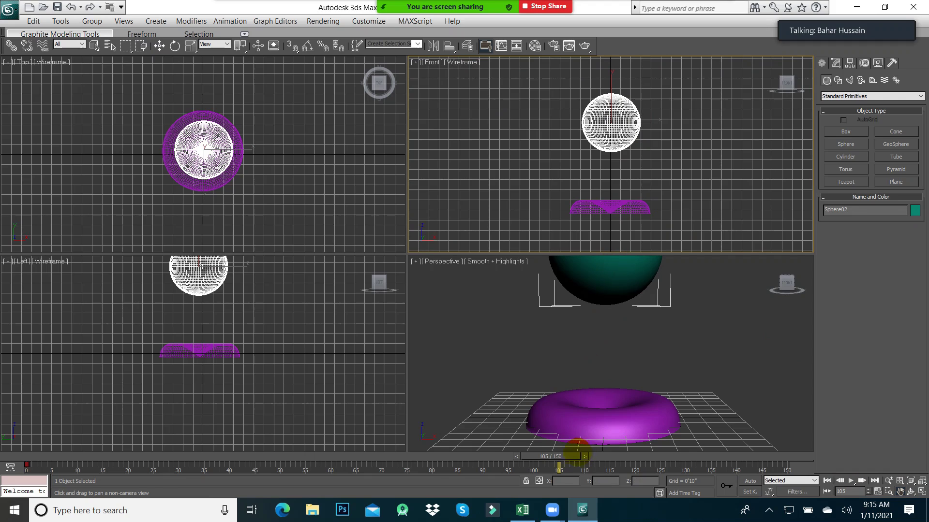
# With Auto Key on, key the green sphere at frame 86 and lower it to about Z 5'10 3/32" at frame 91
pyautogui.moveTo(558, 464); pyautogui.dragTo(463, 467)
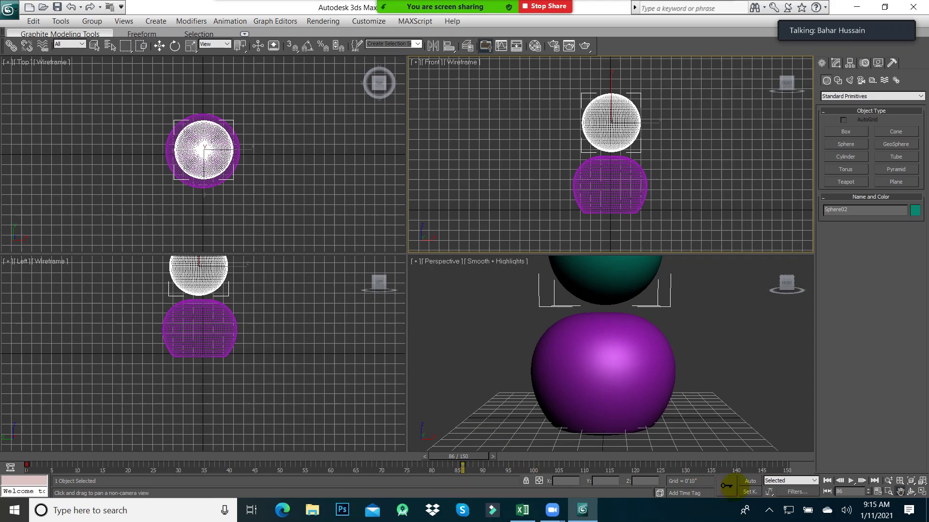
pyautogui.click(749, 482)
pyautogui.moveTo(467, 456); pyautogui.dragTo(488, 456)
pyautogui.middleClick(616, 269)
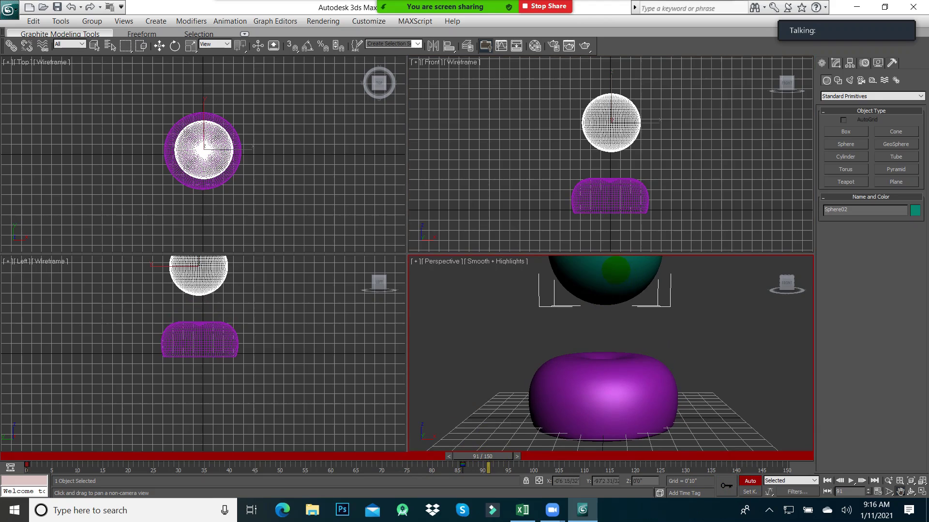
pyautogui.moveTo(614, 270); pyautogui.dragTo(612, 275, button='middle')
pyautogui.middleClick(613, 104)
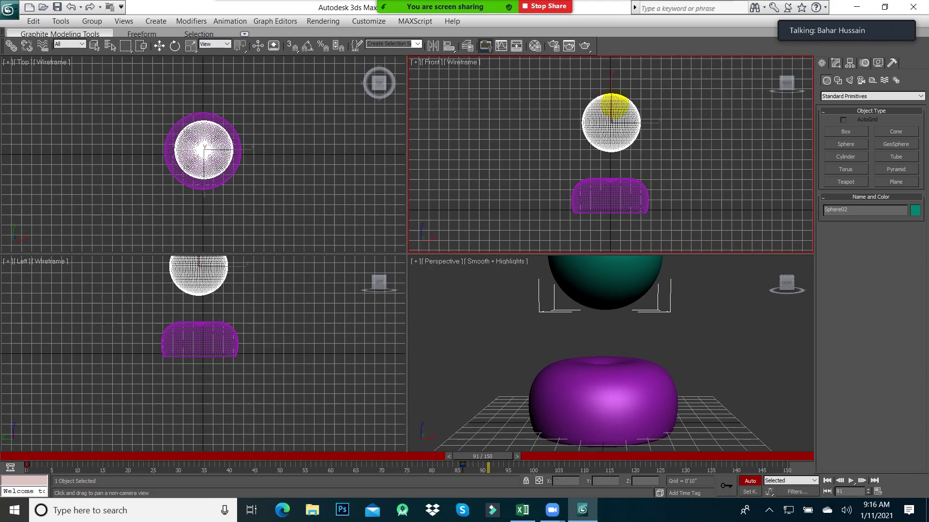
pyautogui.click(159, 45)
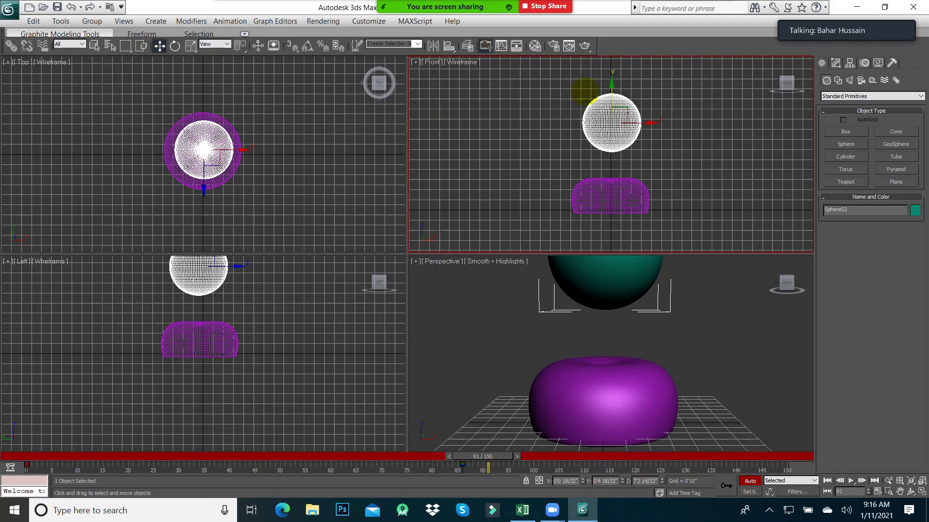
pyautogui.moveTo(612, 83); pyautogui.dragTo(612, 100)
# Animate the green sphere down to about Z 2'2" at frame 100 and up to about Z 10'3 25/32" at frame 150
pyautogui.moveTo(502, 450); pyautogui.dragTo(583, 444)
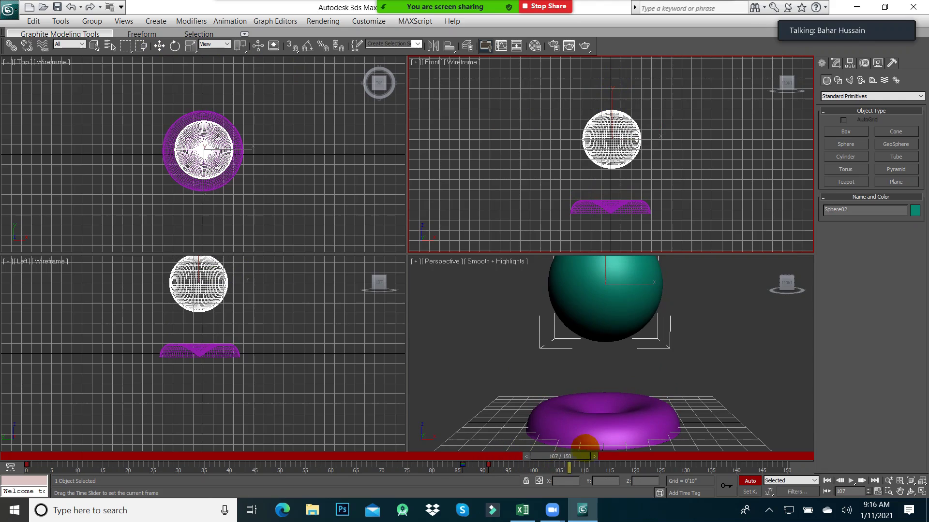
pyautogui.moveTo(577, 449); pyautogui.dragTo(546, 451)
pyautogui.press('w')
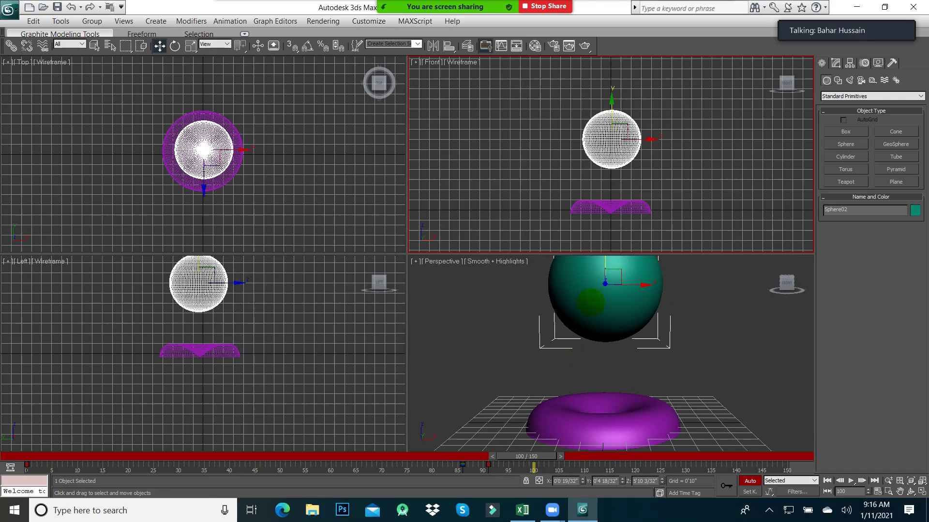
pyautogui.moveTo(612, 103); pyautogui.dragTo(613, 148)
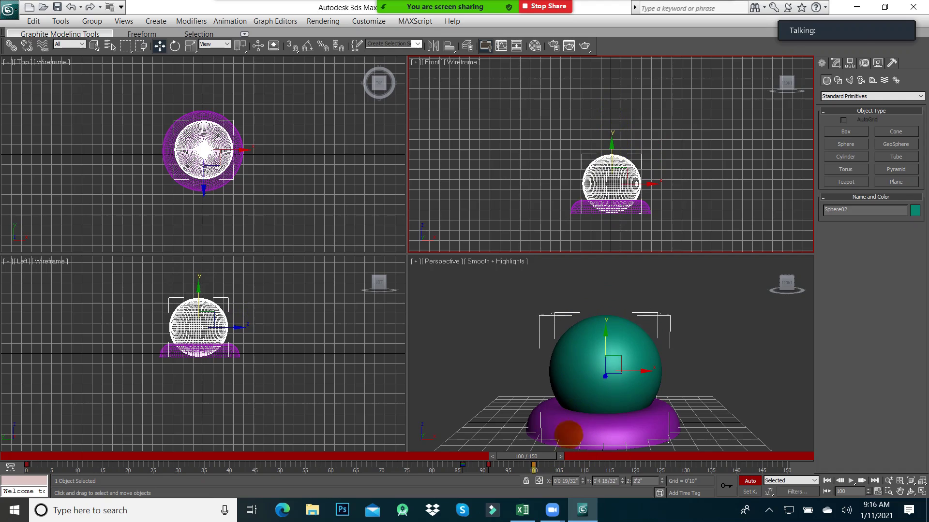
pyautogui.moveTo(533, 456); pyautogui.dragTo(793, 456)
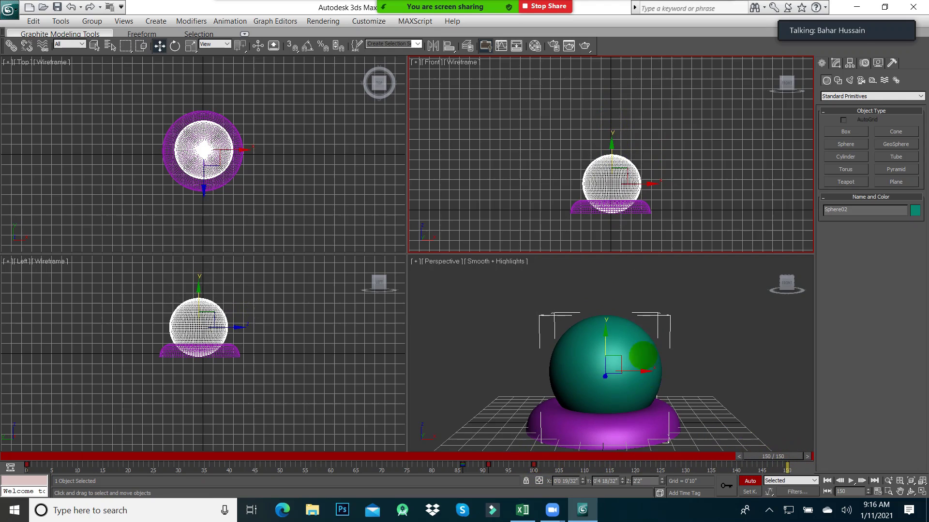
pyautogui.moveTo(612, 150); pyautogui.dragTo(614, 50)
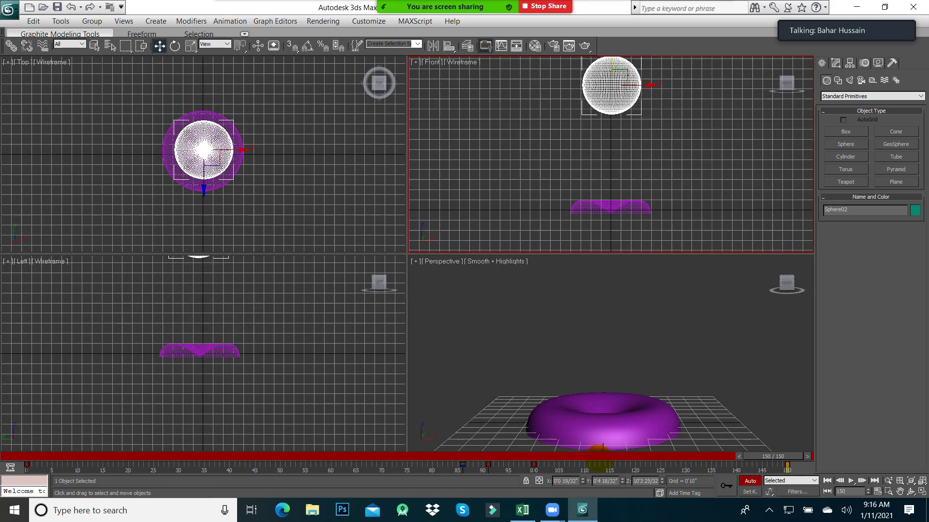
# Set the purple sphere's Melt amount to 0.0 at frame 150
pyautogui.click(600, 438)
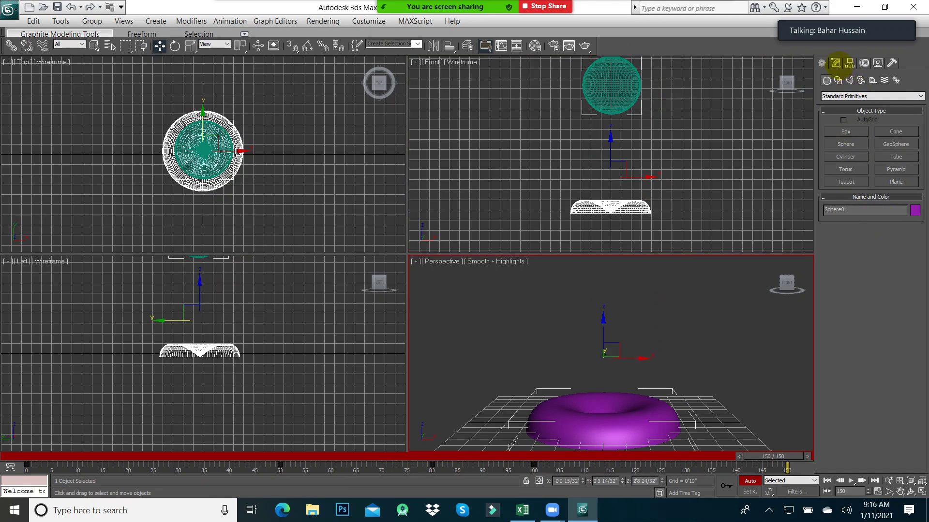
pyautogui.click(836, 63)
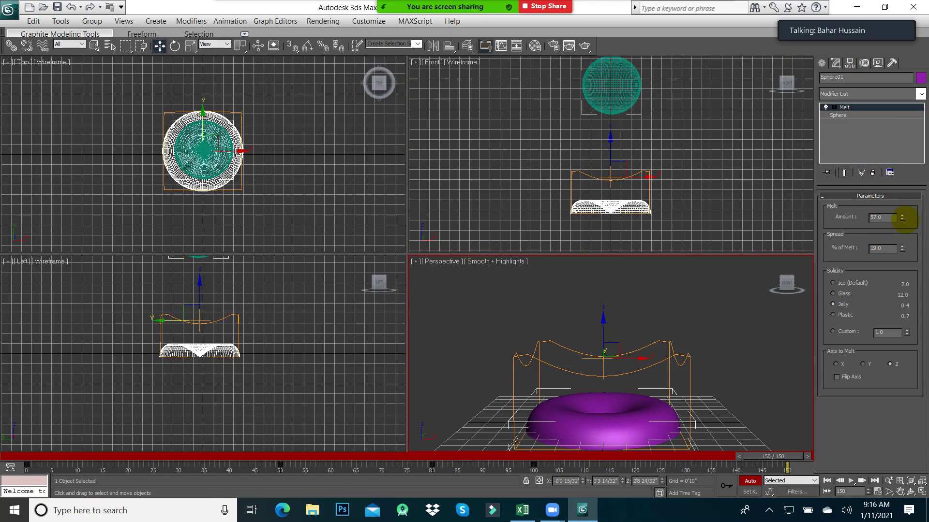
pyautogui.moveTo(902, 220); pyautogui.dragTo(904, 285)
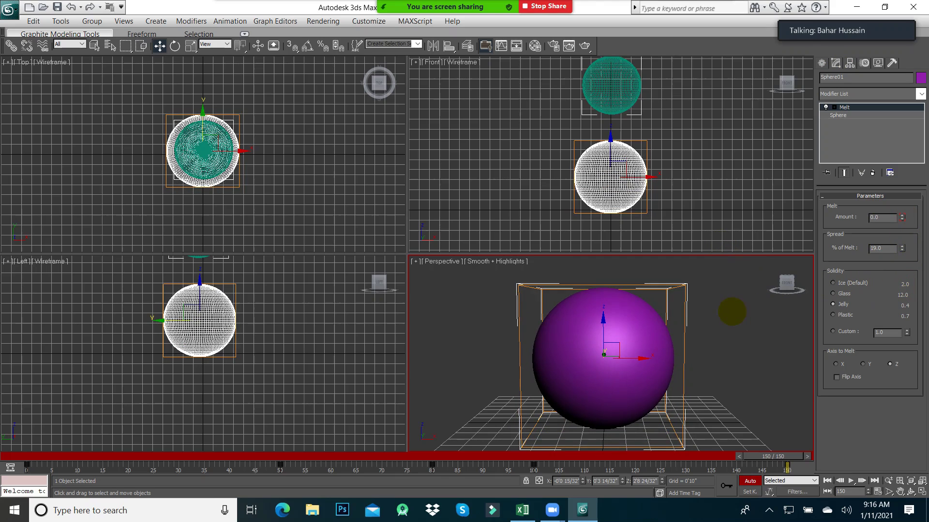
# Deselect everything, maximize the Perspective view and play the animation from frame 0
pyautogui.hotkey('ctrl', 'd')
pyautogui.hotkey('alt', 'w')
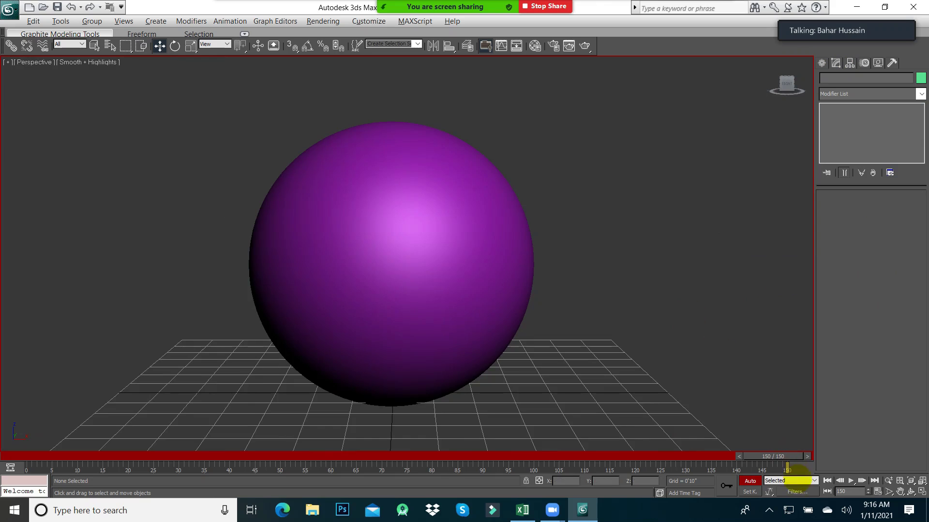
pyautogui.click(827, 480)
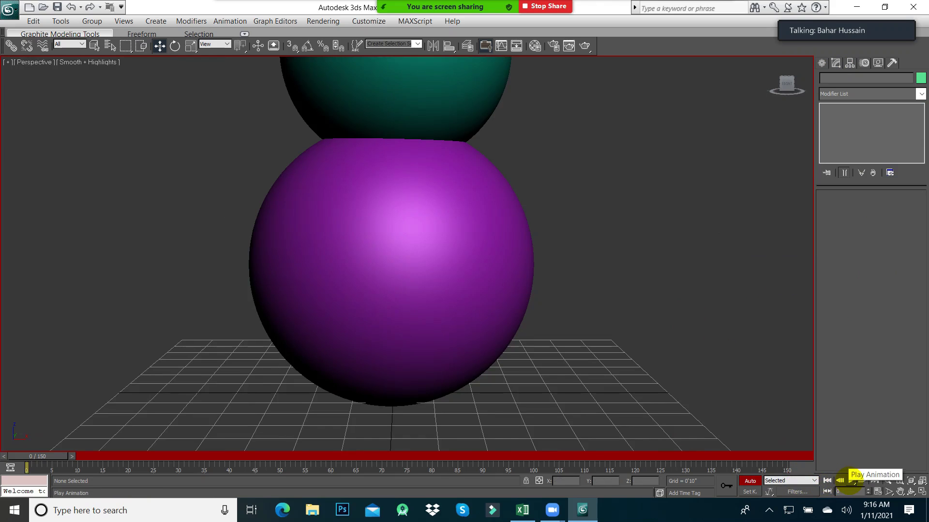
pyautogui.click(851, 480)
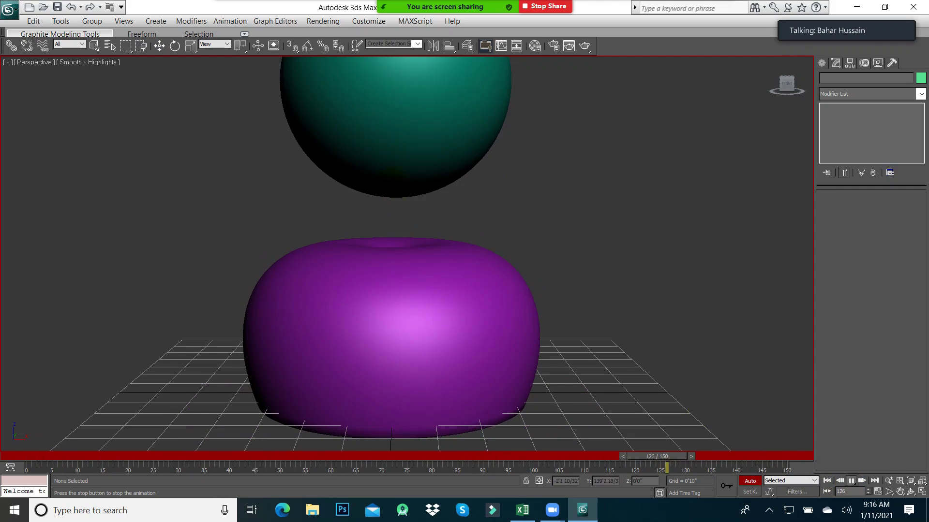
# Admit the waiting participant to the Zoom meeting and stop the animation playback
pyautogui.moveTo(433, 23)
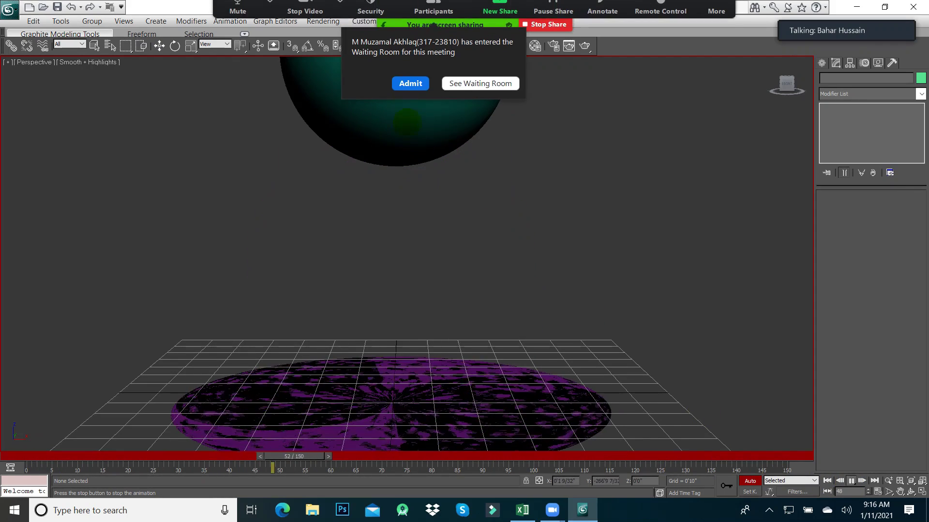
pyautogui.click(410, 81)
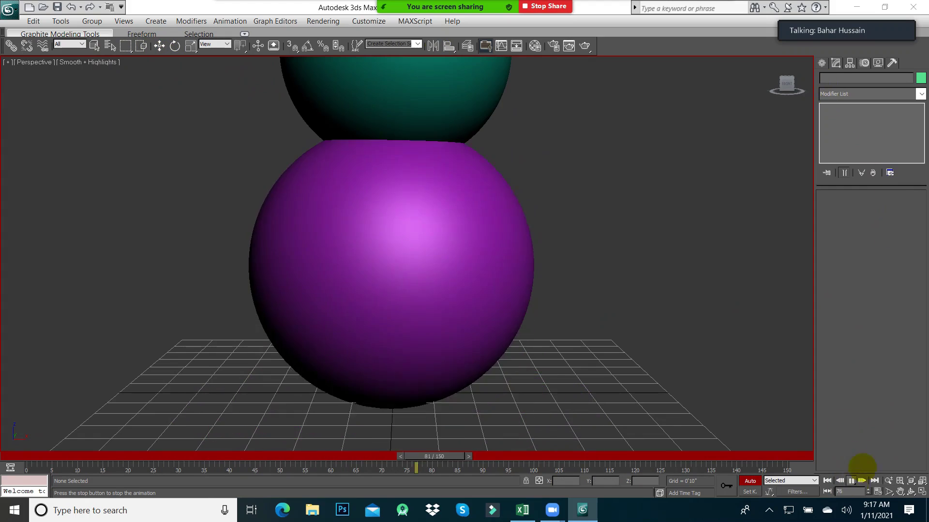
pyautogui.click(850, 481)
# Delete both spheres from the scene
pyautogui.click(427, 371)
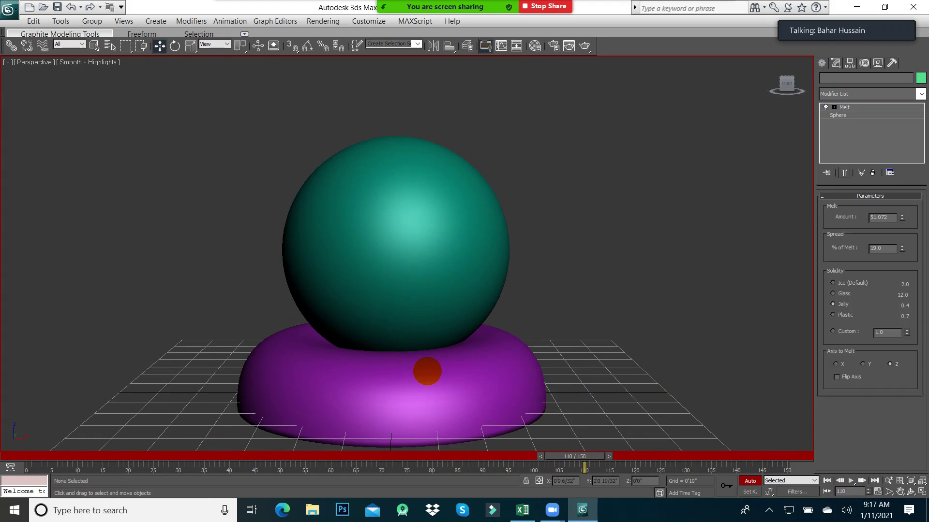
pyautogui.hotkey('ctrl', 'a')
pyautogui.press('Delete')
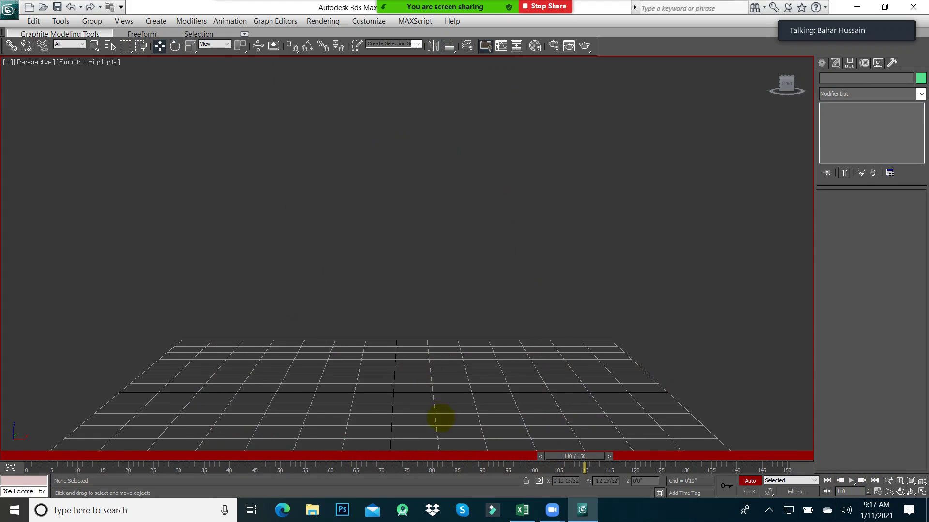
# Return to frame 0 with Auto Key off and show the Standard Primitives creation options
pyautogui.moveTo(575, 457); pyautogui.dragTo(6, 456)
pyautogui.press('w')
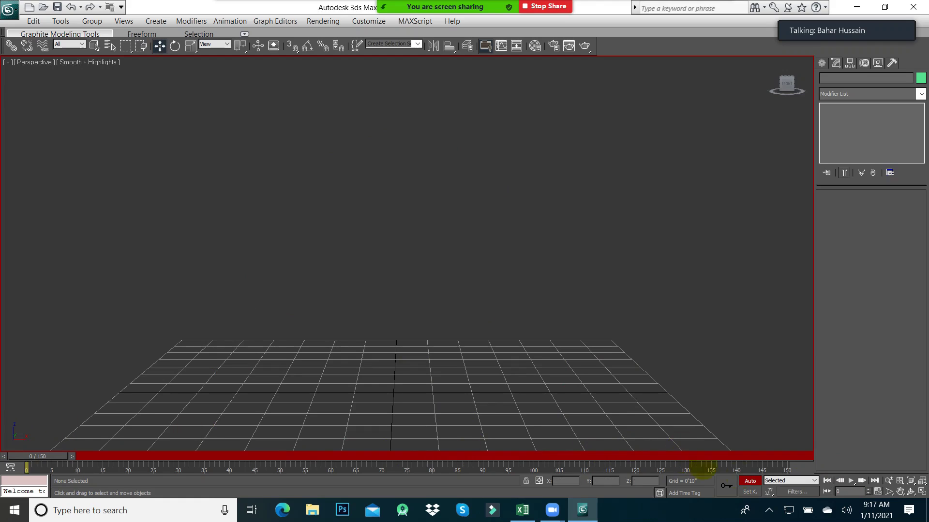
pyautogui.press('n')
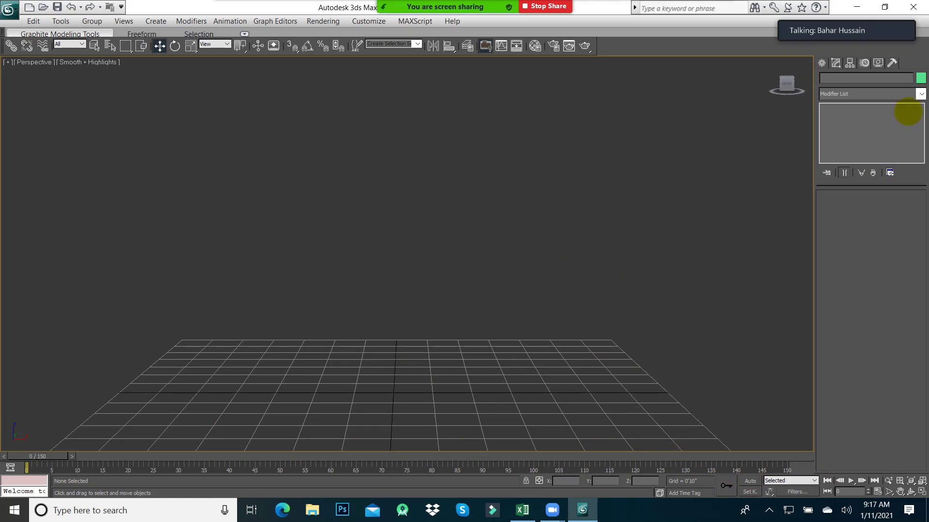
pyautogui.click(822, 62)
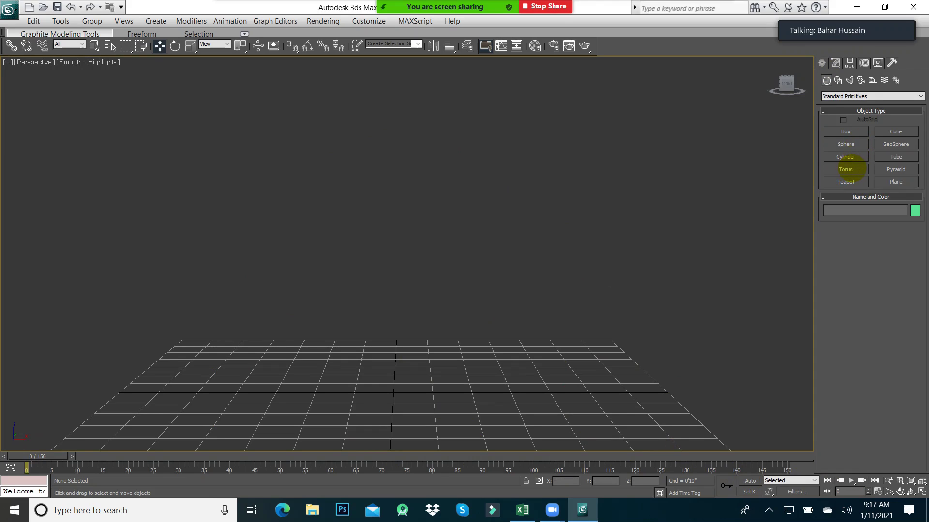
pyautogui.click(846, 144)
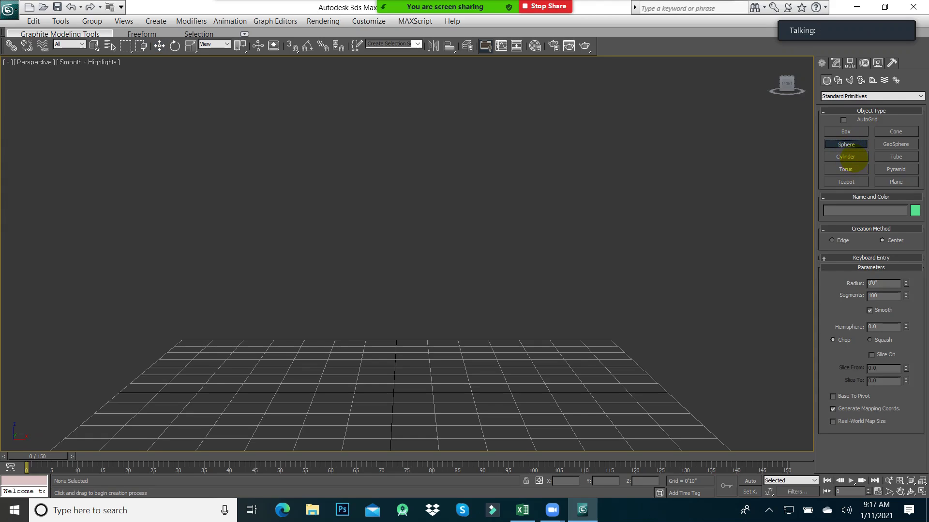
pyautogui.click(846, 157)
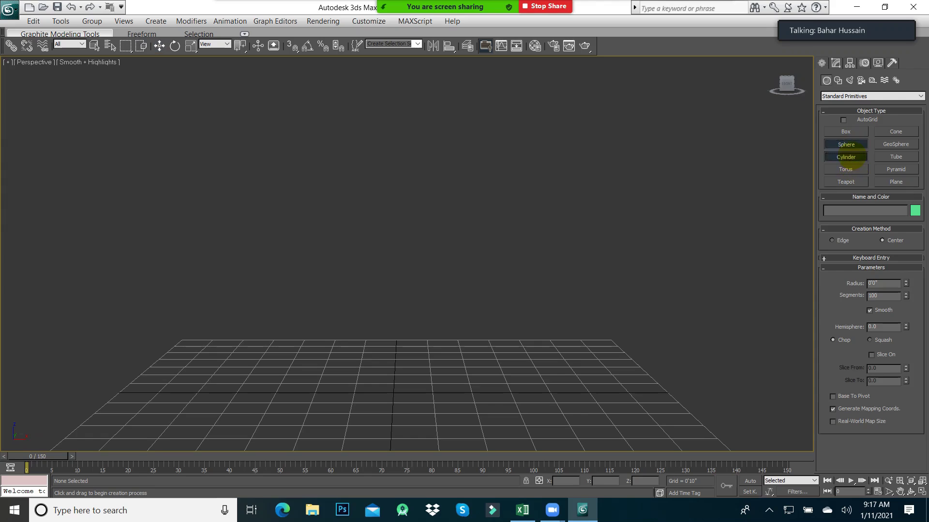
pyautogui.click(847, 144)
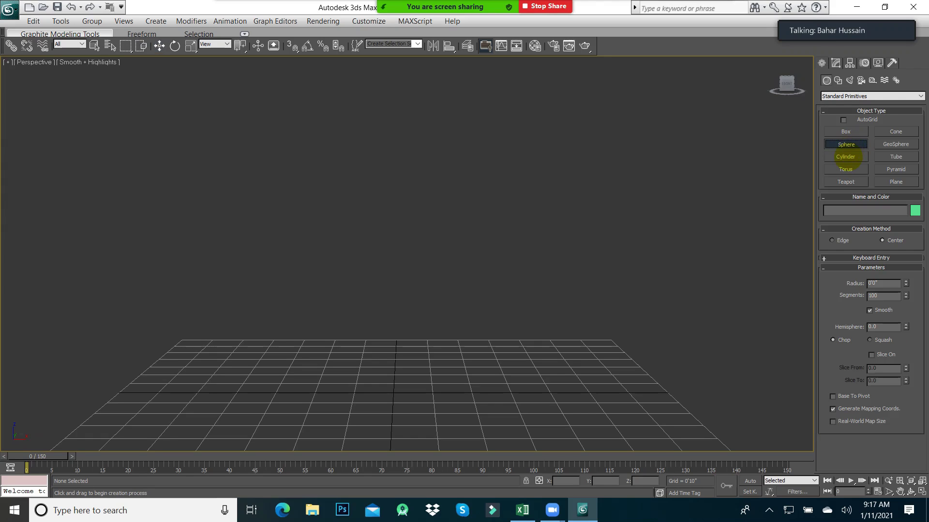
pyautogui.rightClick(425, 338)
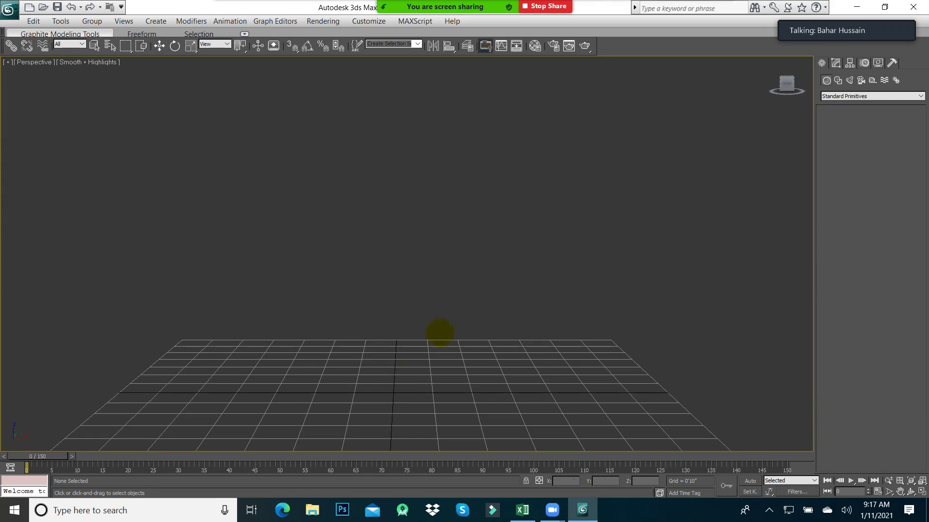
# Create a box near the grid centre with length 2'0", width 2'0", height 10'0" and 20 height segments
pyautogui.moveTo(402, 401)
pyautogui.mouseDown()
pyautogui.moveTo(481, 425)
pyautogui.moveTo(476, 172)
pyautogui.mouseUp()
pyautogui.click(471, 100)
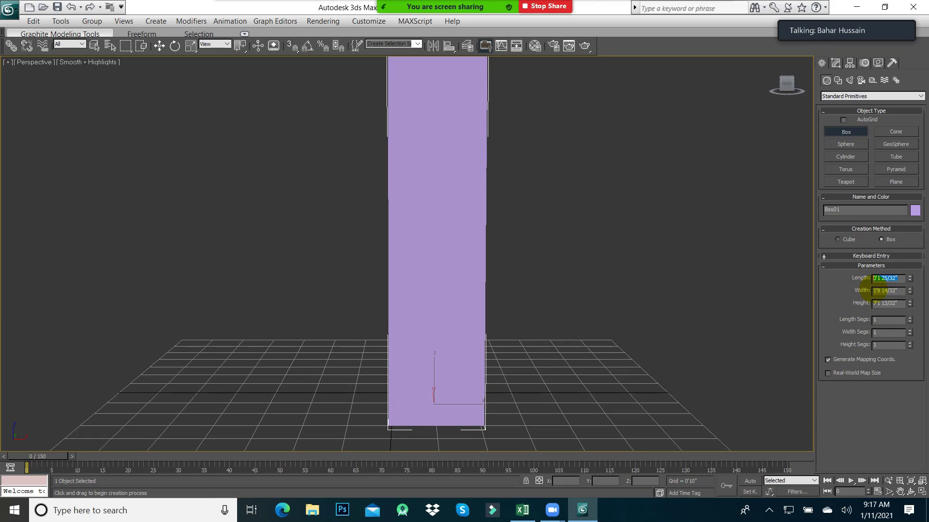
pyautogui.press('Return')
pyautogui.press('Tab')
pyautogui.write('2')
pyautogui.press('Return')
pyautogui.press('Tab')
pyautogui.write('10')
pyautogui.press('Return')
pyautogui.click(884, 344)
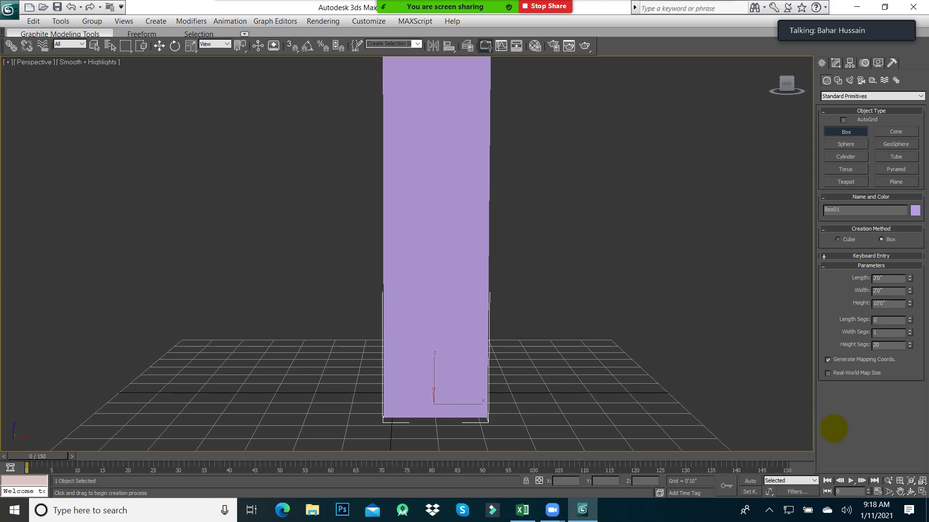
pyautogui.scroll(-2, 593, 360)
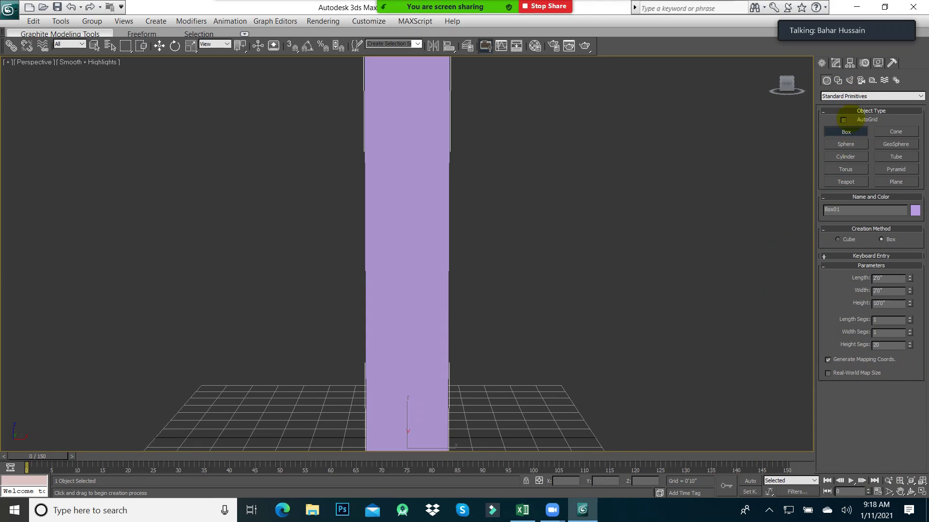
# Apply a Twist modifier to the box and admit the waiting participant to the Zoom meeting
pyautogui.click(835, 63)
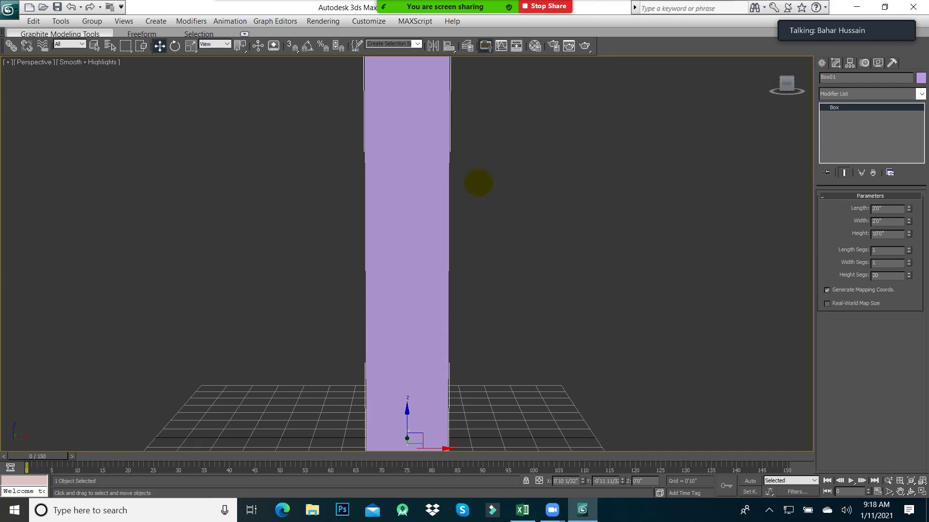
pyautogui.click(850, 94)
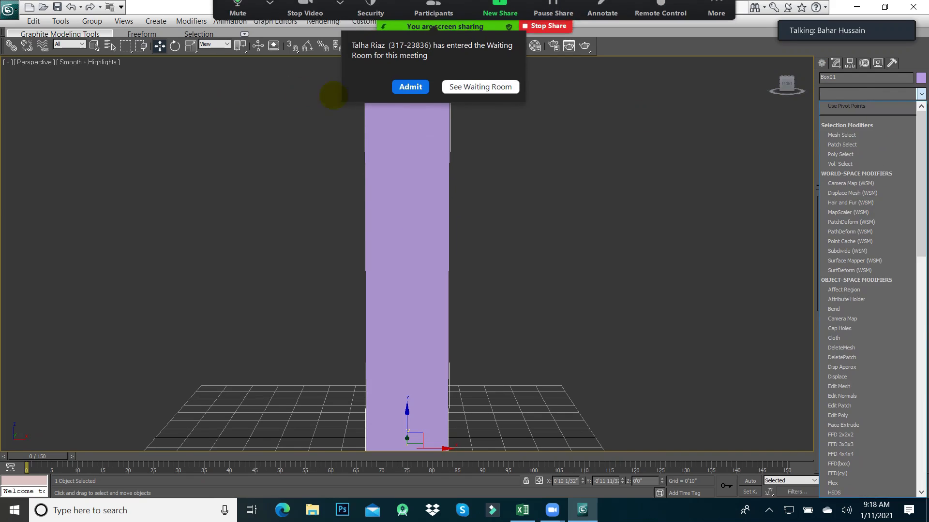
pyautogui.click(410, 97)
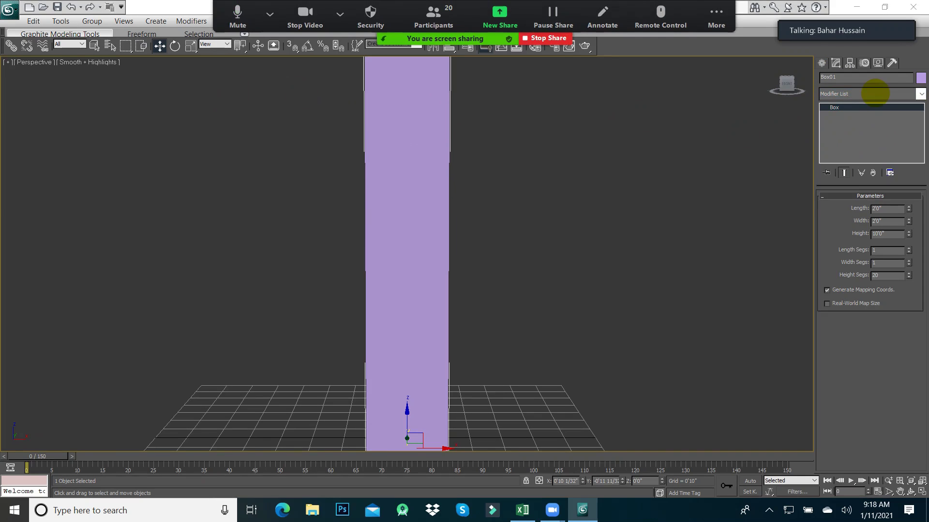
pyautogui.click(874, 93)
pyautogui.scroll(-10, 879, 92)
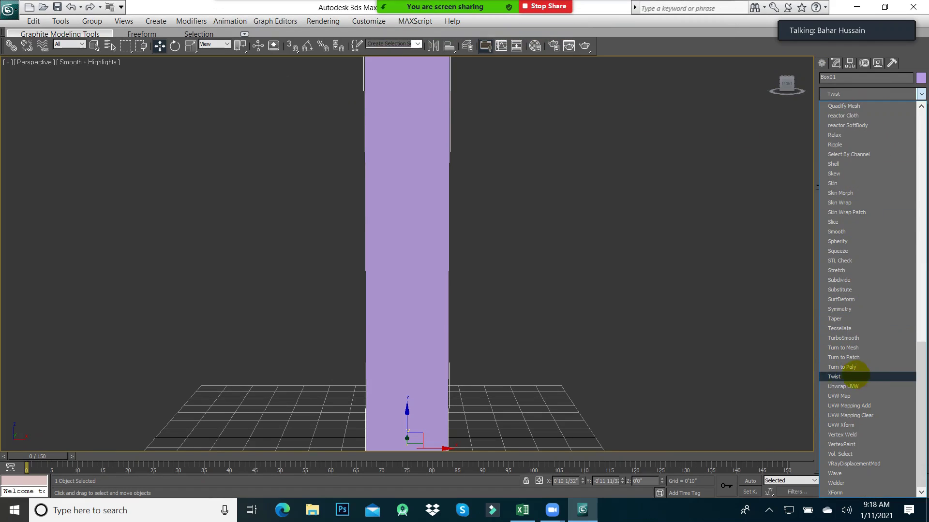
pyautogui.click(897, 377)
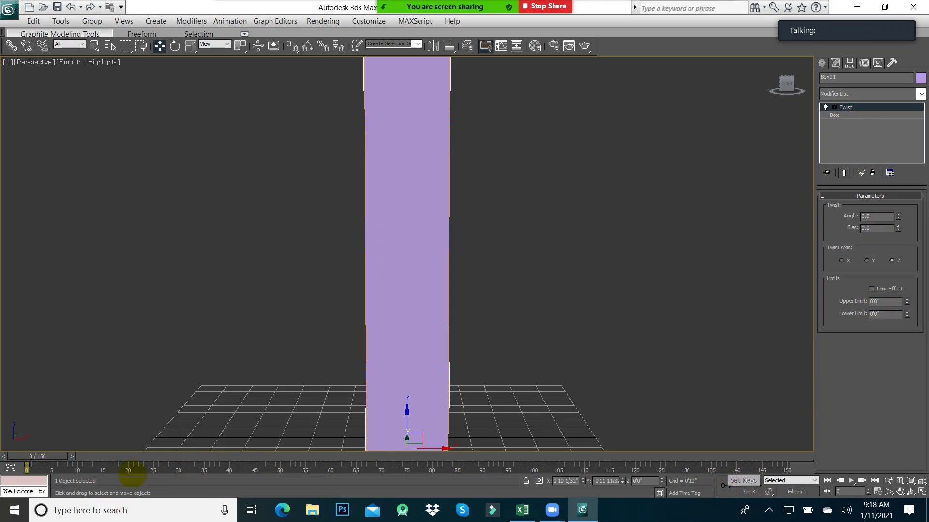
# Move to frame 150, turn on Auto Key and set the box's Twist angle to 234.5
pyautogui.moveTo(39, 456); pyautogui.dragTo(788, 449)
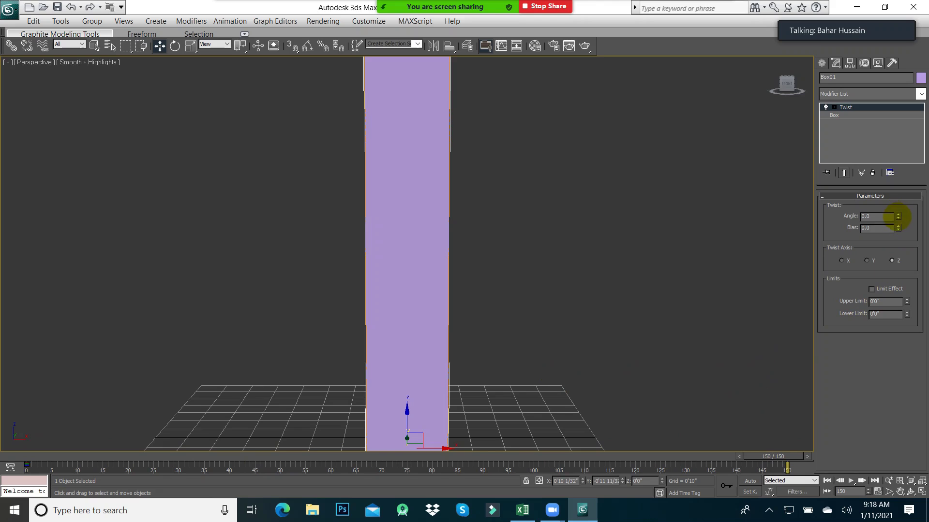
pyautogui.moveTo(898, 214); pyautogui.dragTo(884, 8)
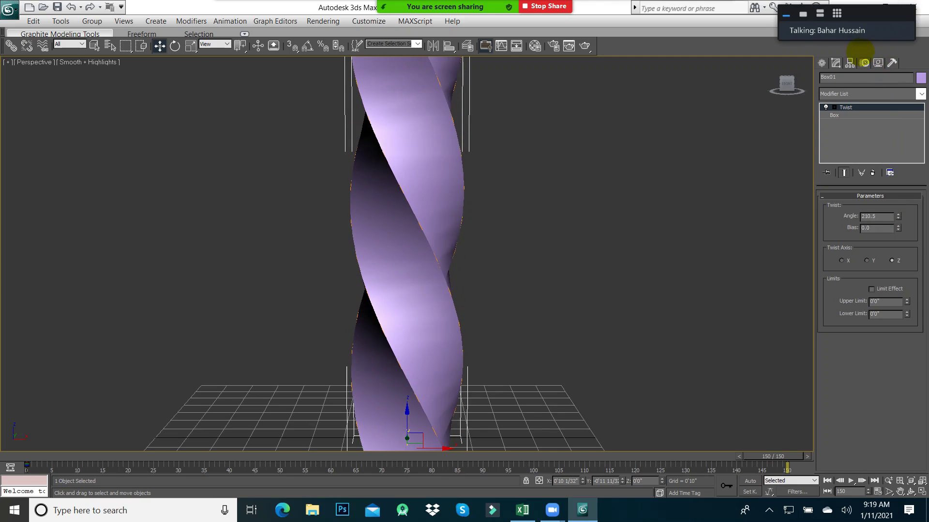
pyautogui.click(735, 457)
pyautogui.click(801, 456)
pyautogui.press('w')
pyautogui.click(750, 481)
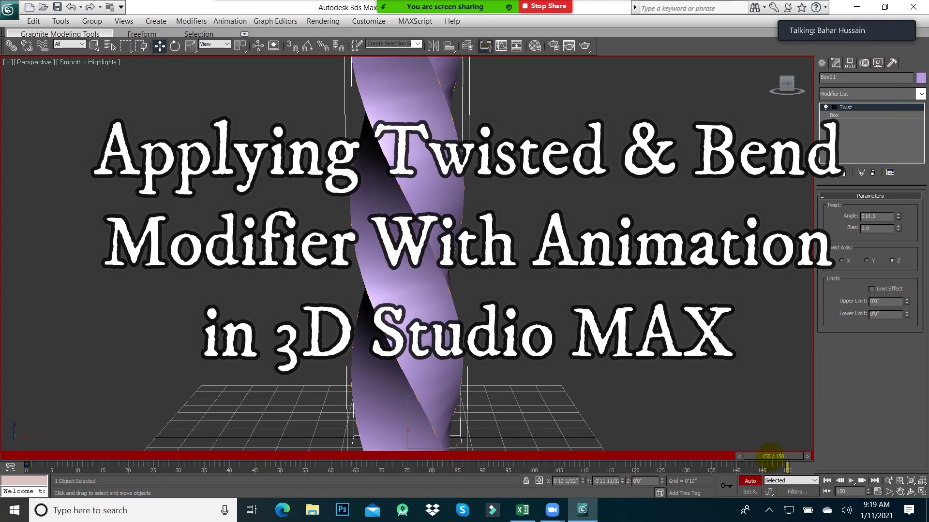
pyautogui.click(898, 215)
pyautogui.moveTo(898, 216); pyautogui.dragTo(895, 191)
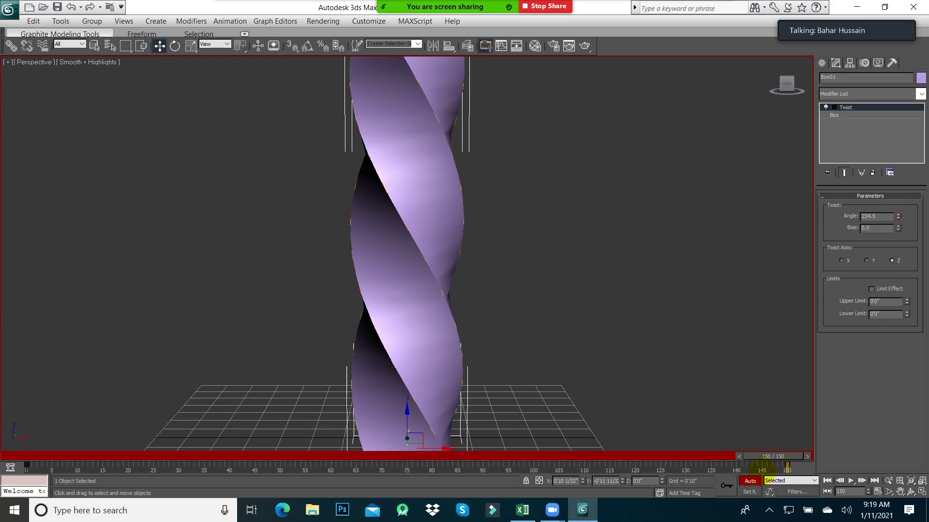
# Play the animation briefly, return to frame 0 and set the Twist angle there to 0
pyautogui.click(826, 481)
pyautogui.click(851, 481)
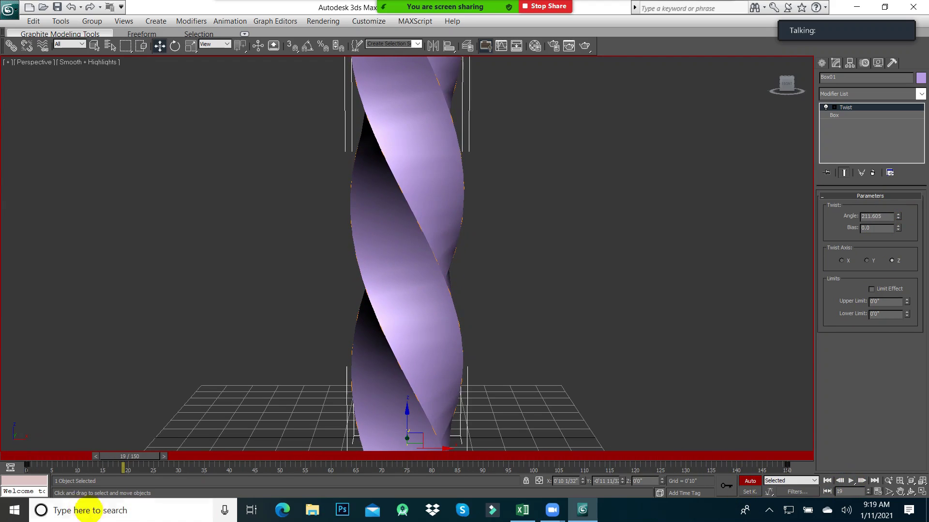
pyautogui.click(136, 457)
pyautogui.moveTo(137, 457); pyautogui.dragTo(29, 457)
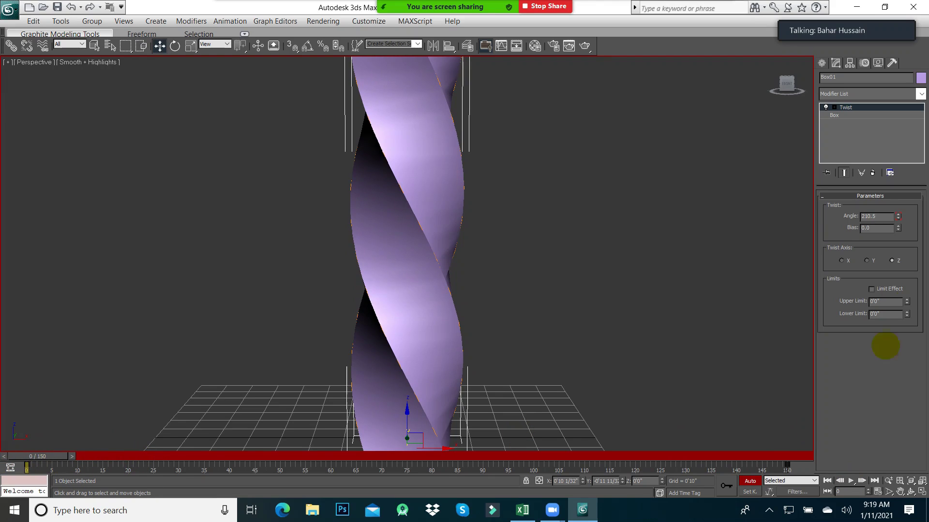
pyautogui.moveTo(897, 216); pyautogui.dragTo(893, 414)
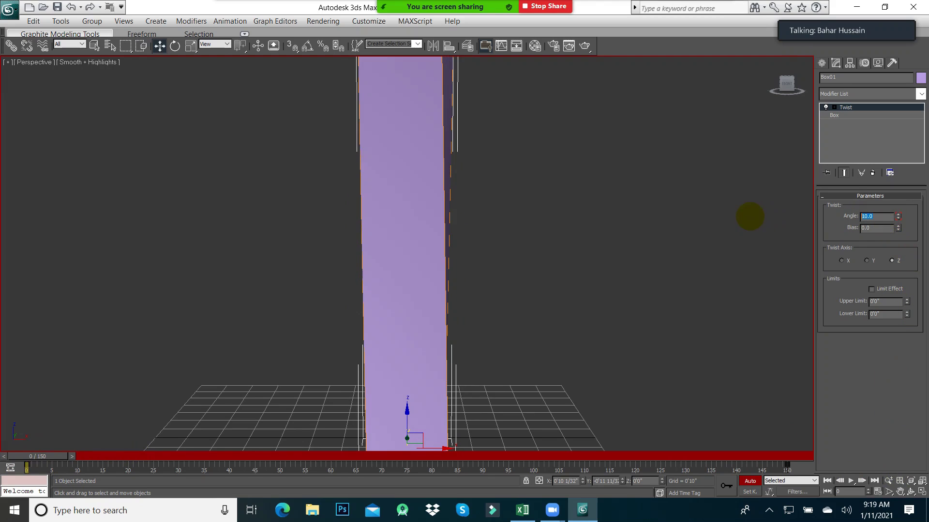
pyautogui.press('Return')
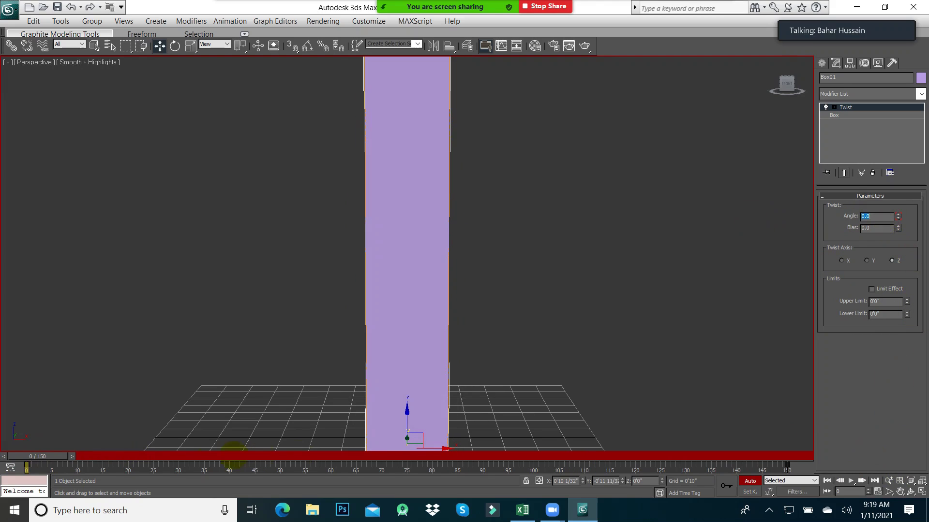
# Check the twist at the first and last frames and play the animation from frame 0
pyautogui.moveTo(61, 456)
pyautogui.mouseDown()
pyautogui.moveTo(822, 452)
pyautogui.moveTo(890, 438)
pyautogui.moveTo(368, 468)
pyautogui.moveTo(52, 466)
pyautogui.mouseUp()
pyautogui.click(875, 480)
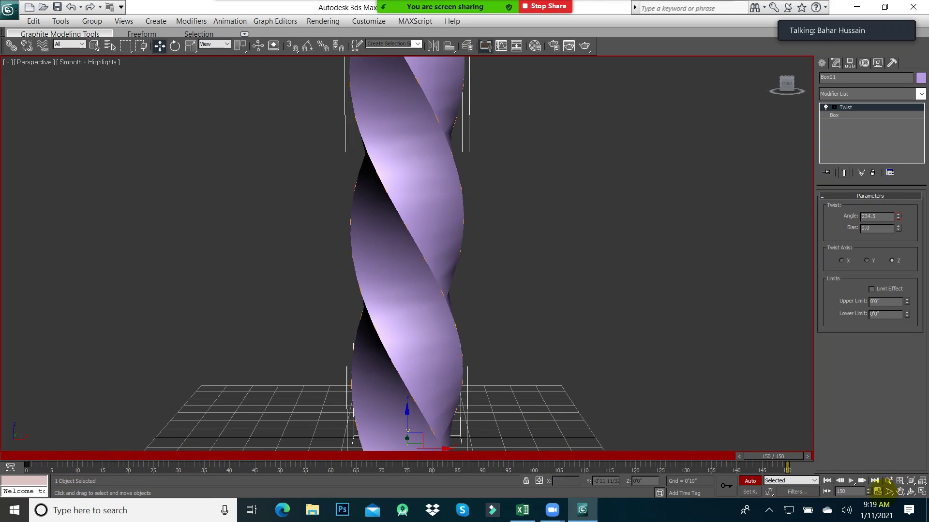
pyautogui.click(827, 480)
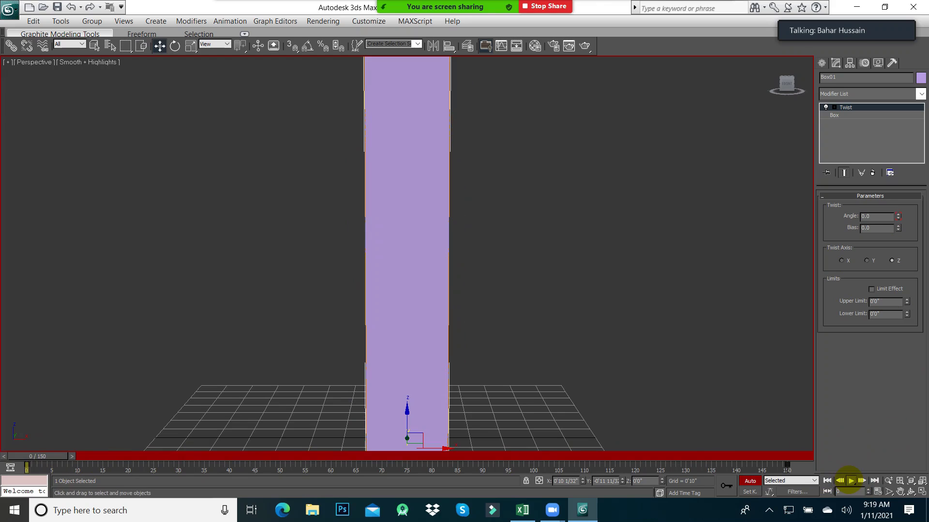
pyautogui.click(850, 480)
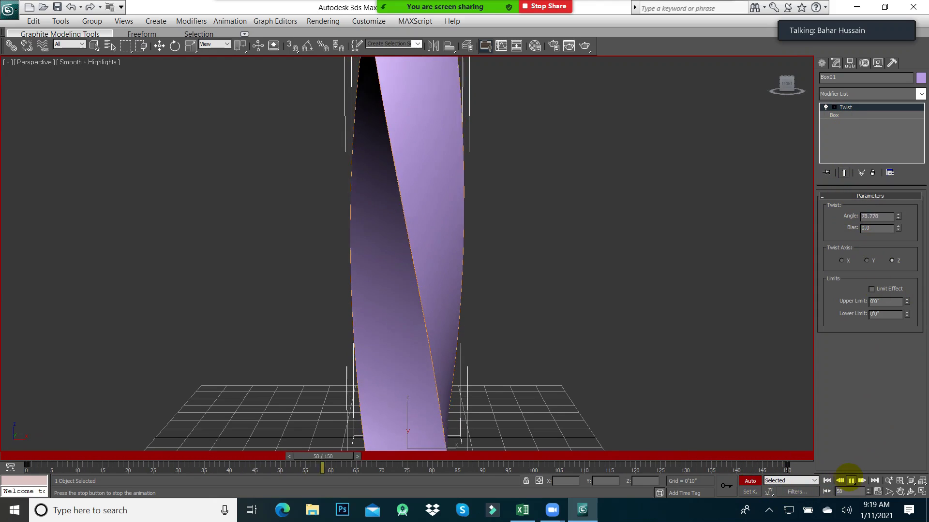
pyautogui.click(851, 481)
# At frame 75, add a Bend modifier above the Twist and set its angle to 90
pyautogui.moveTo(403, 455)
pyautogui.mouseDown()
pyautogui.moveTo(4, 452)
pyautogui.moveTo(418, 460)
pyautogui.mouseUp()
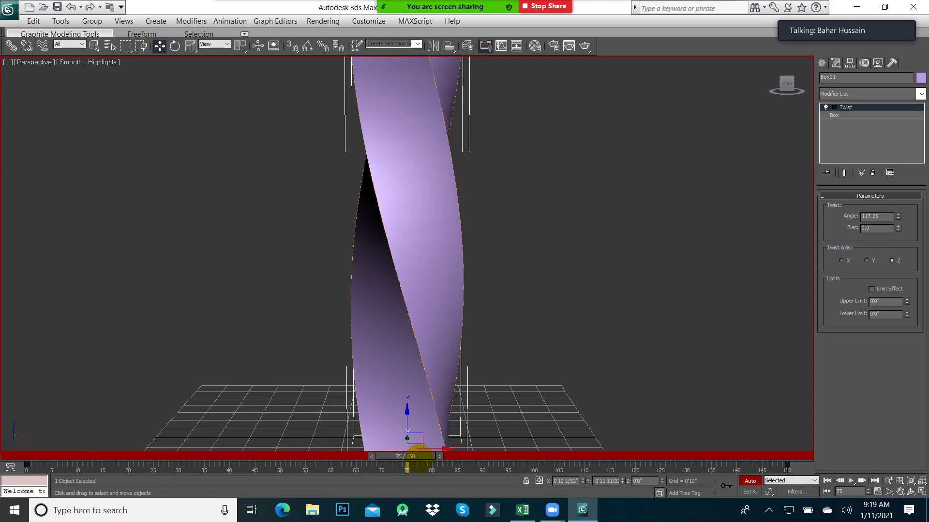
pyautogui.click(861, 94)
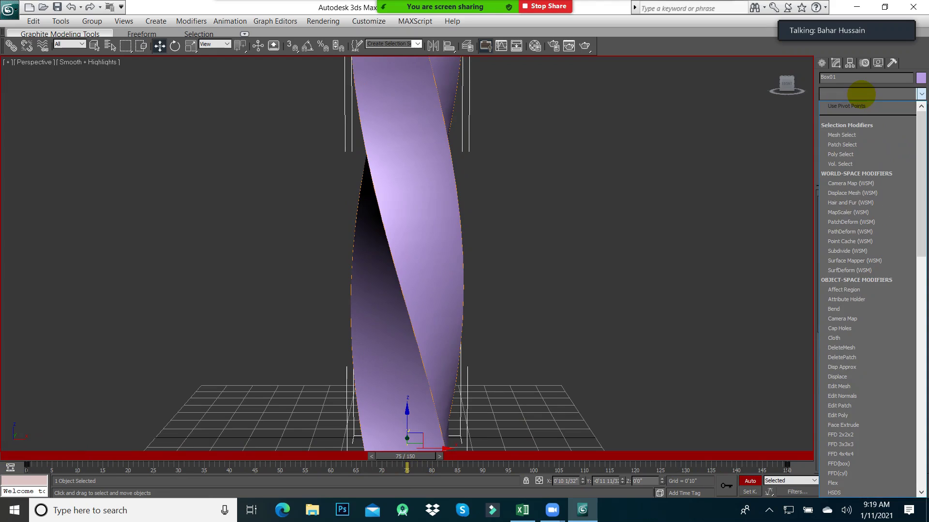
pyautogui.press('b')
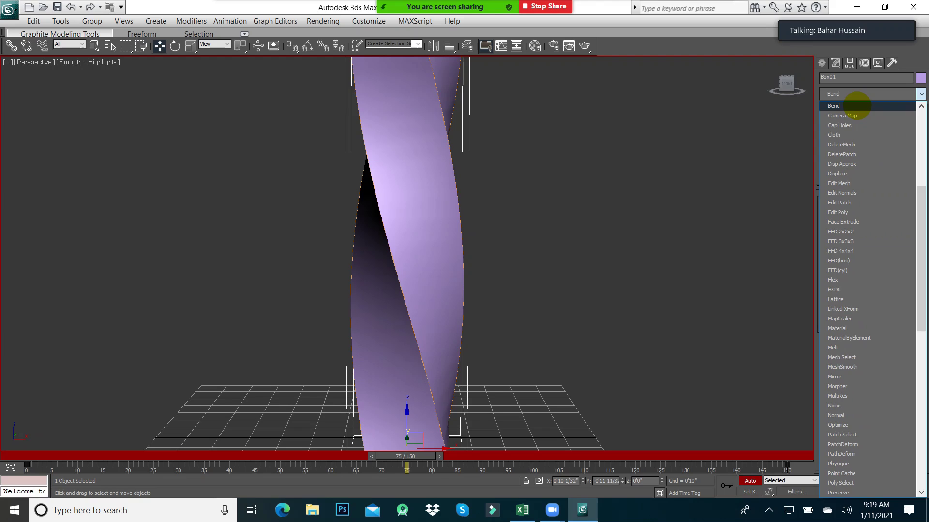
pyautogui.click(856, 105)
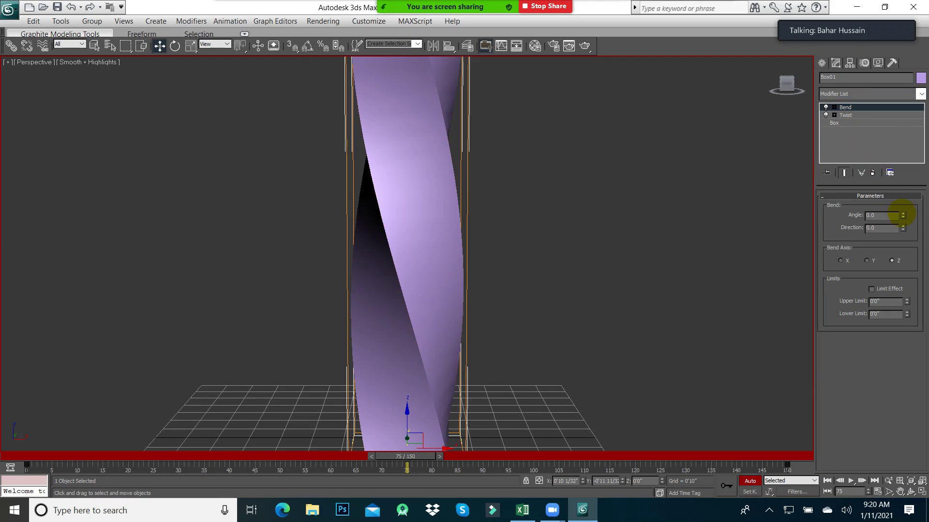
pyautogui.moveTo(903, 215); pyautogui.dragTo(873, 129)
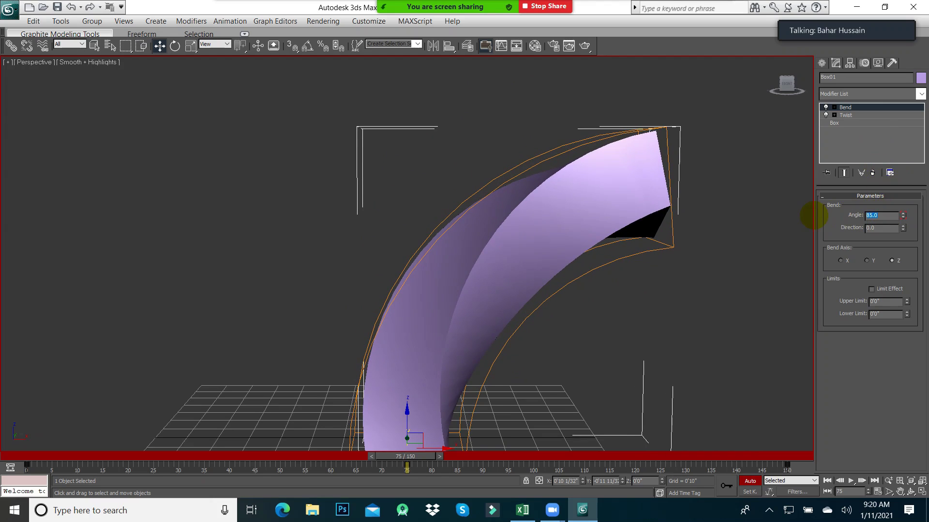
pyautogui.press('Return')
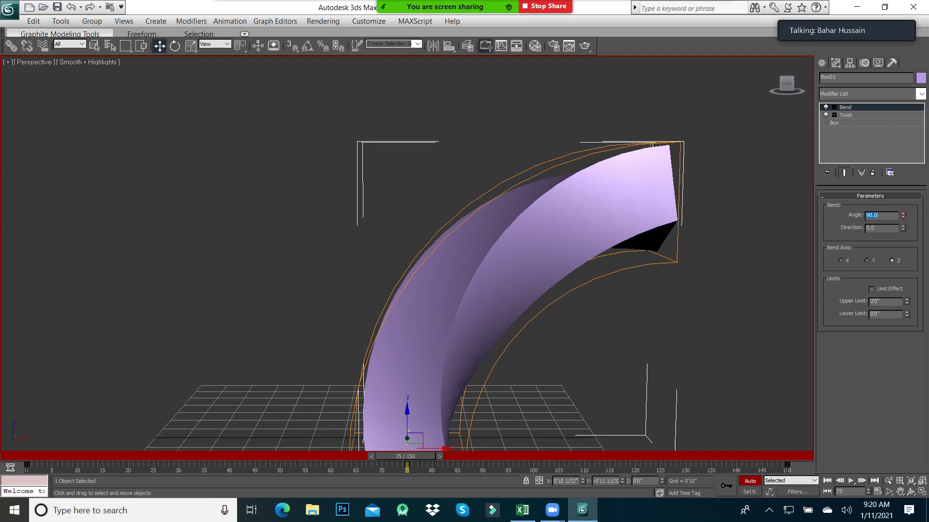
# Move to frame 150 and set the Bend angle back to 0
pyautogui.moveTo(414, 455); pyautogui.dragTo(793, 454)
pyautogui.press('w')
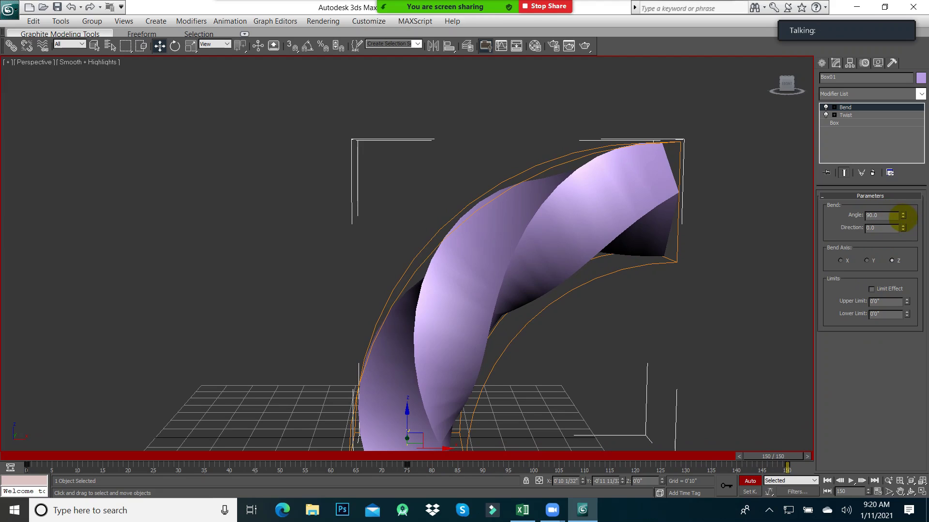
pyautogui.press('Return')
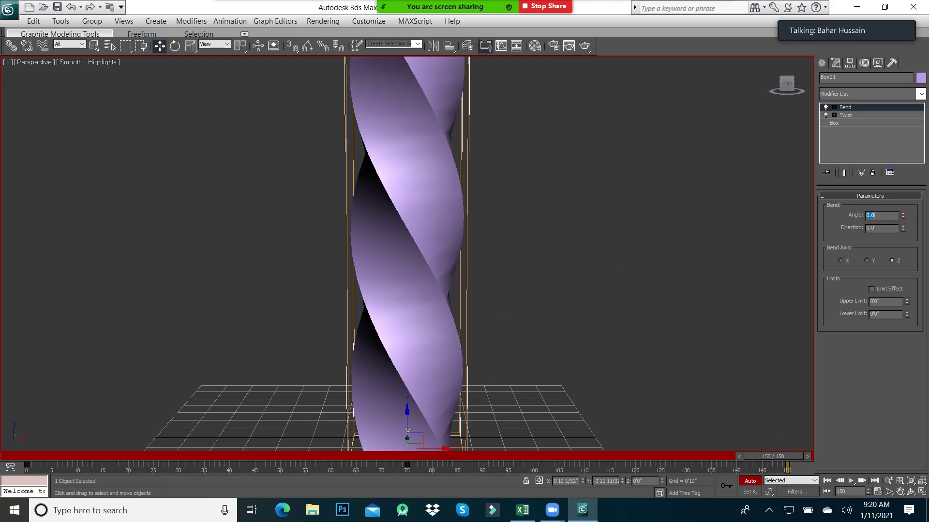
# Review the combined twist and bend by scrubbing the timeline, and play the animation with the box deselected
pyautogui.moveTo(773, 452); pyautogui.dragTo(14, 444)
pyautogui.press('w')
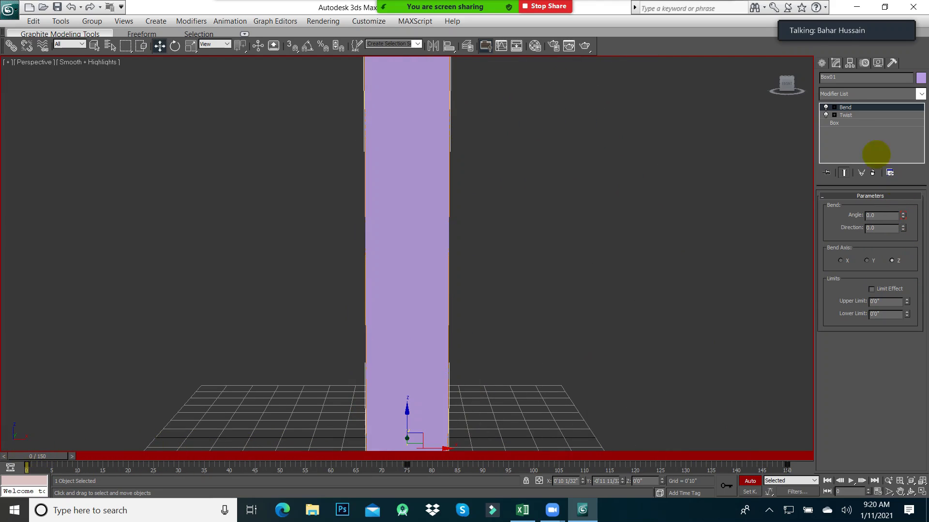
pyautogui.click(847, 114)
pyautogui.click(851, 107)
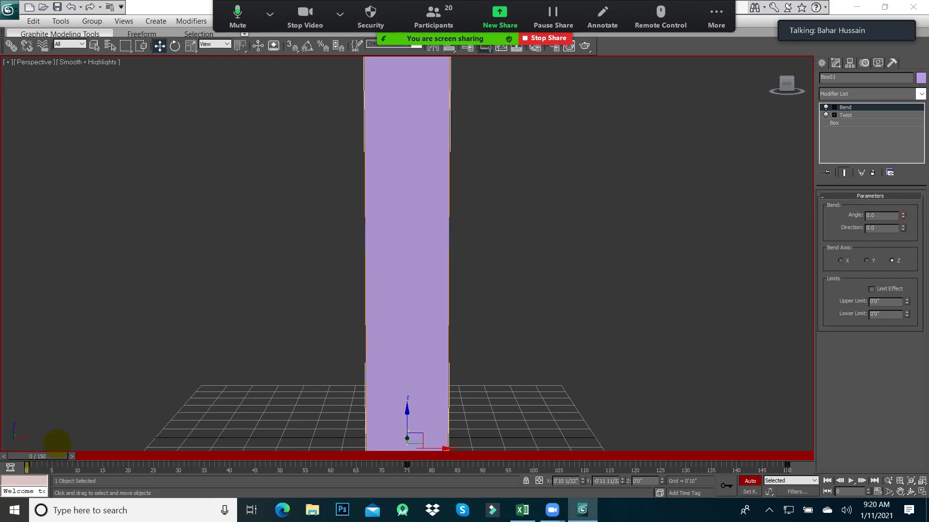
pyautogui.moveTo(51, 455); pyautogui.dragTo(793, 451)
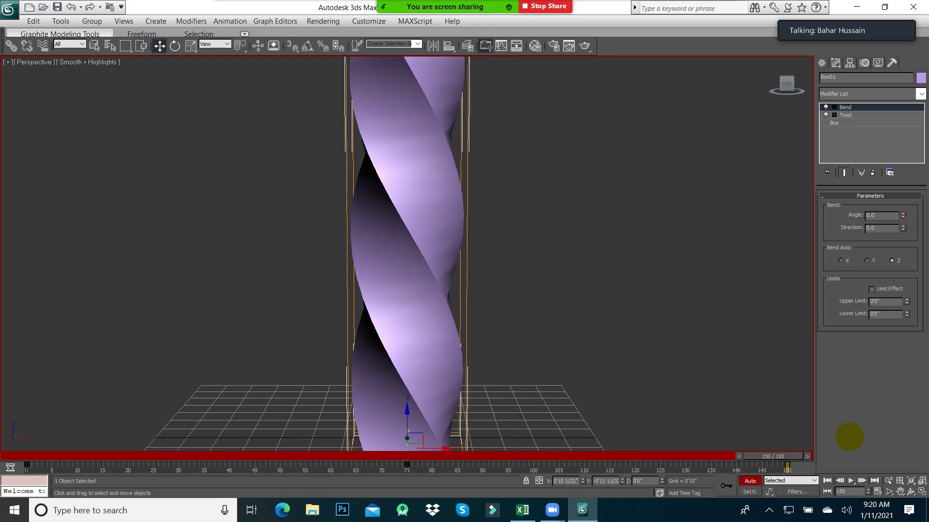
pyautogui.click(545, 300)
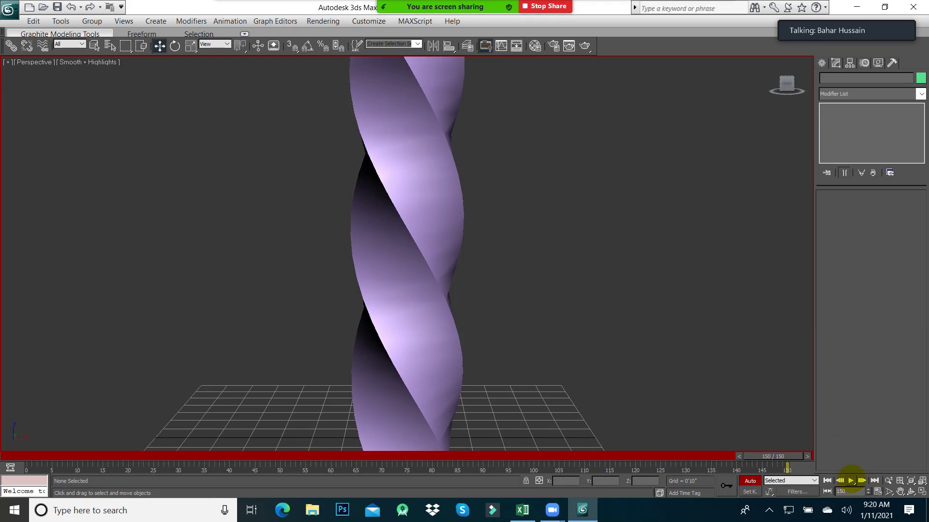
pyautogui.click(850, 481)
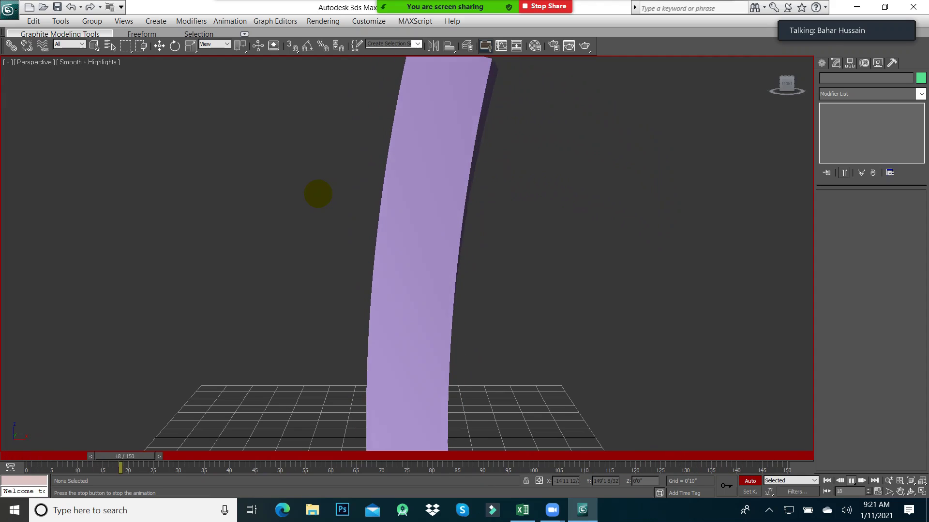
pyautogui.click(852, 481)
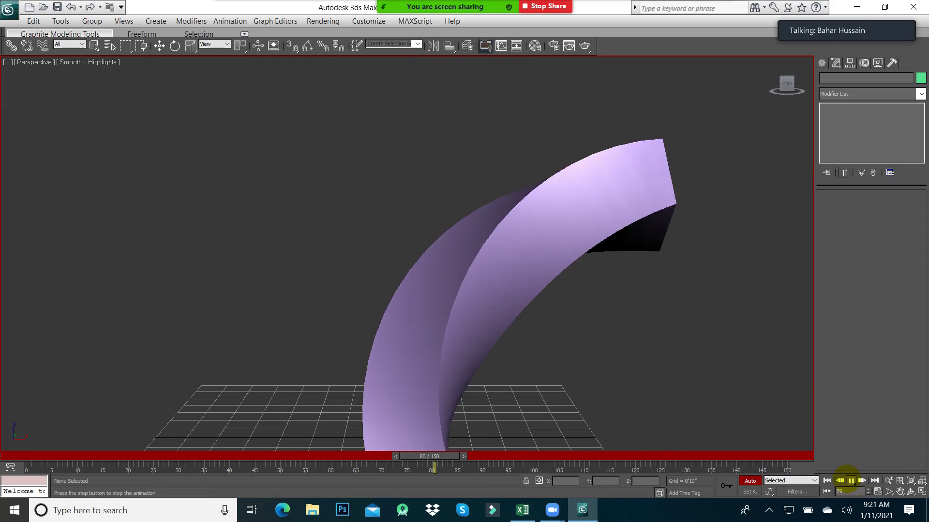
# Return to frame 0 and delete the box from the scene
pyautogui.moveTo(453, 456); pyautogui.dragTo(63, 456)
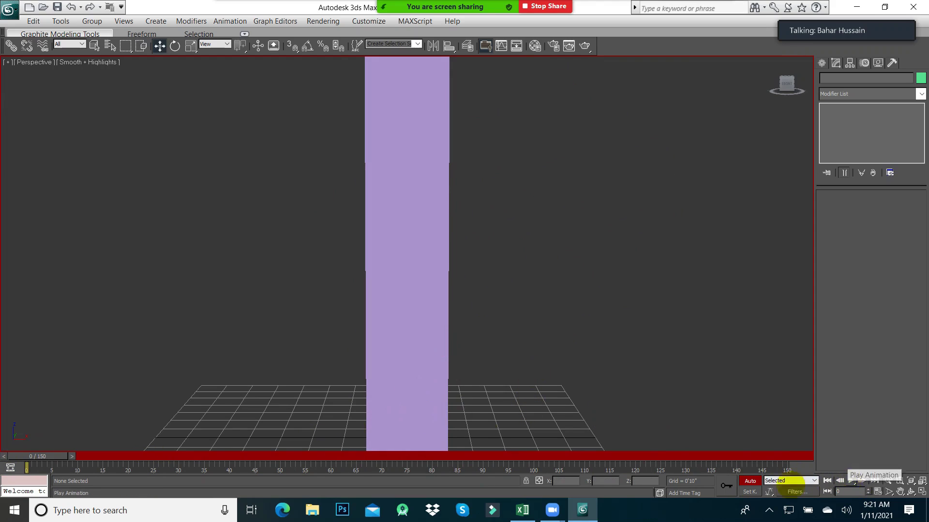
pyautogui.hotkey('ctrl', 'a')
pyautogui.press('Delete')
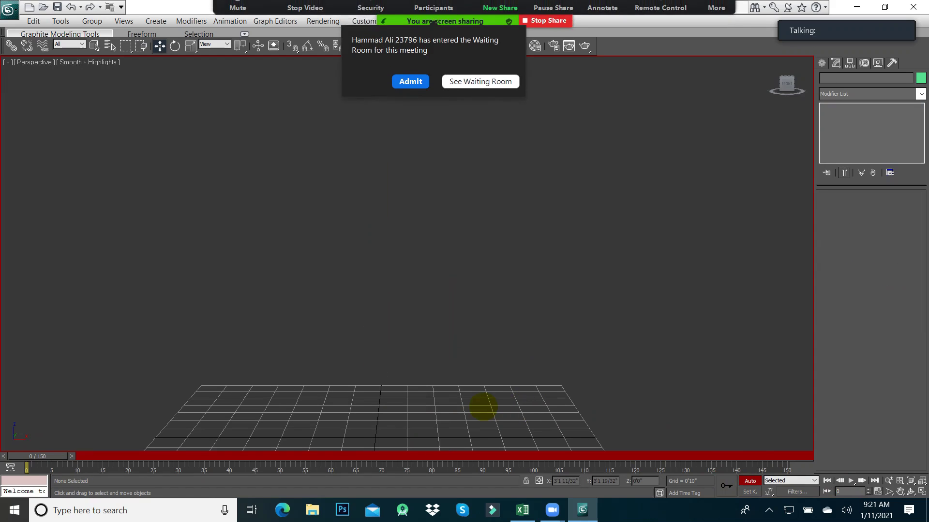
# Admit the waiting participant to the Zoom meeting and turn off Auto Key
pyautogui.click(392, 91)
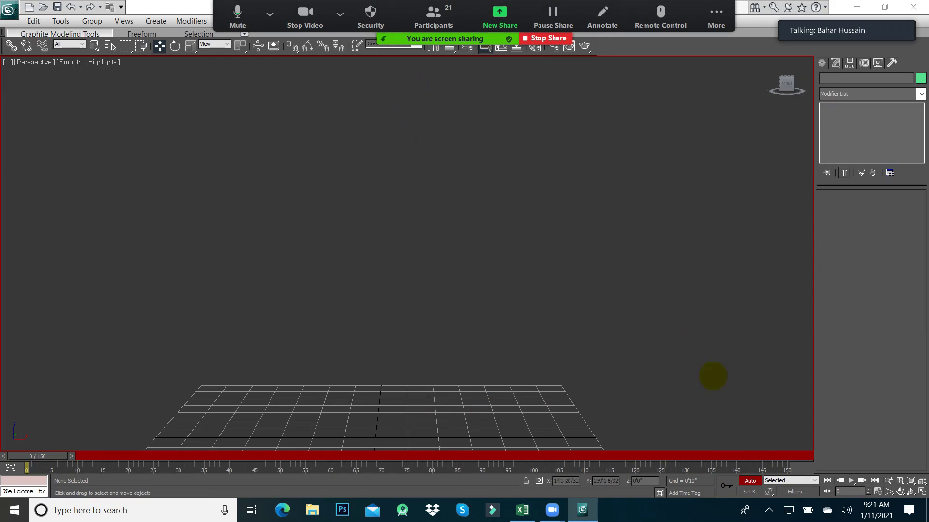
pyautogui.click(750, 481)
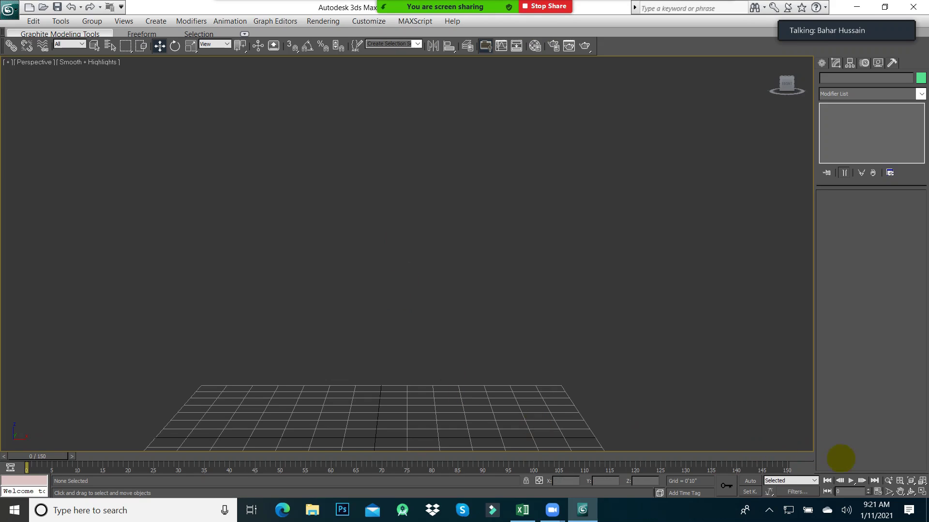
pyautogui.click(900, 491)
pyautogui.moveTo(551, 440); pyautogui.dragTo(561, 388)
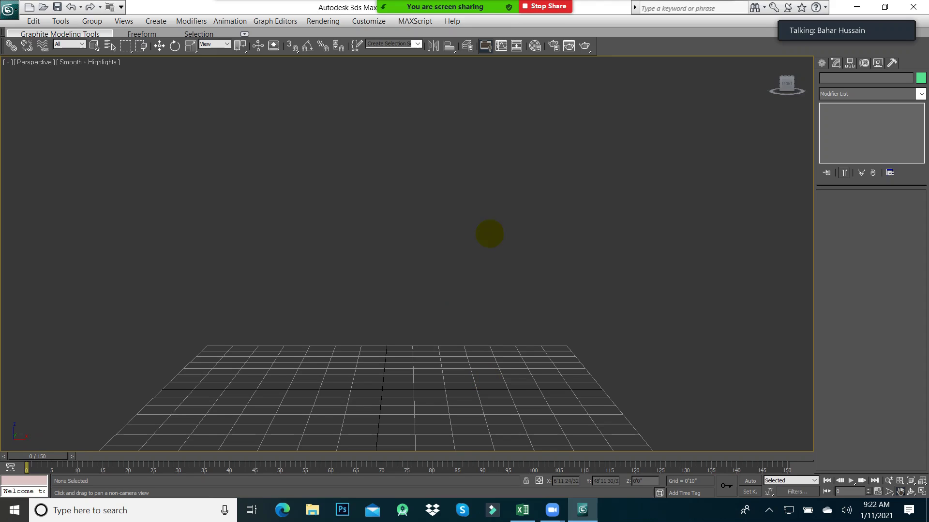
# Create a sphere at the centre of the grid and raise it along Z so it sits above the grid
pyautogui.click(820, 63)
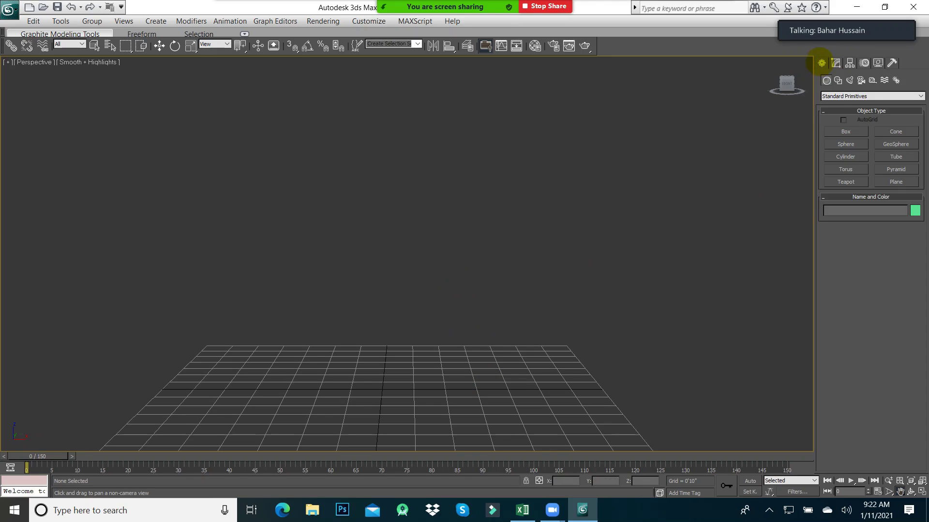
pyautogui.click(846, 144)
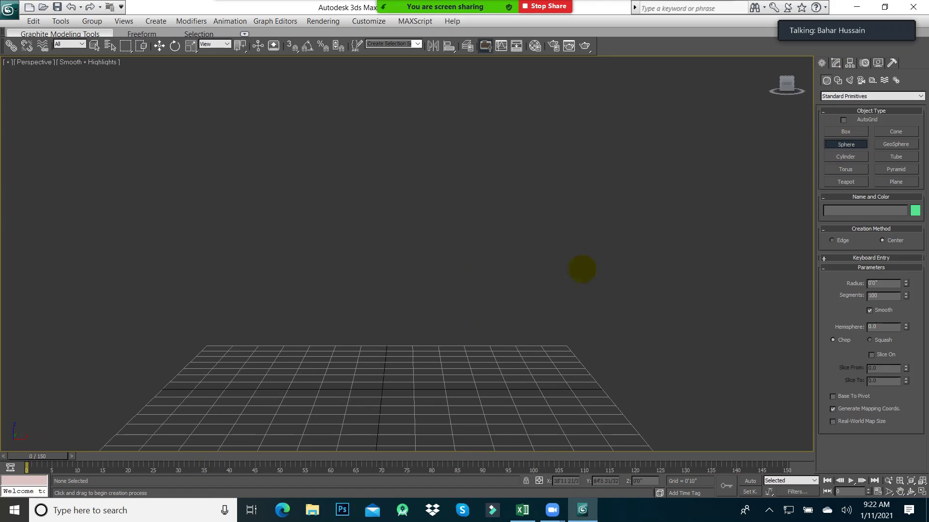
pyautogui.moveTo(381, 383); pyautogui.dragTo(352, 320)
pyautogui.click(160, 47)
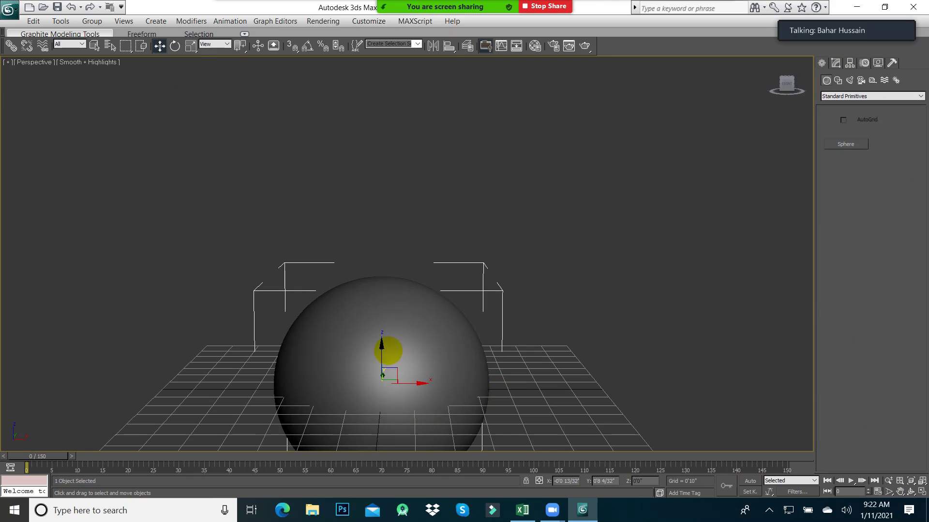
pyautogui.moveTo(386, 349); pyautogui.dragTo(384, 251)
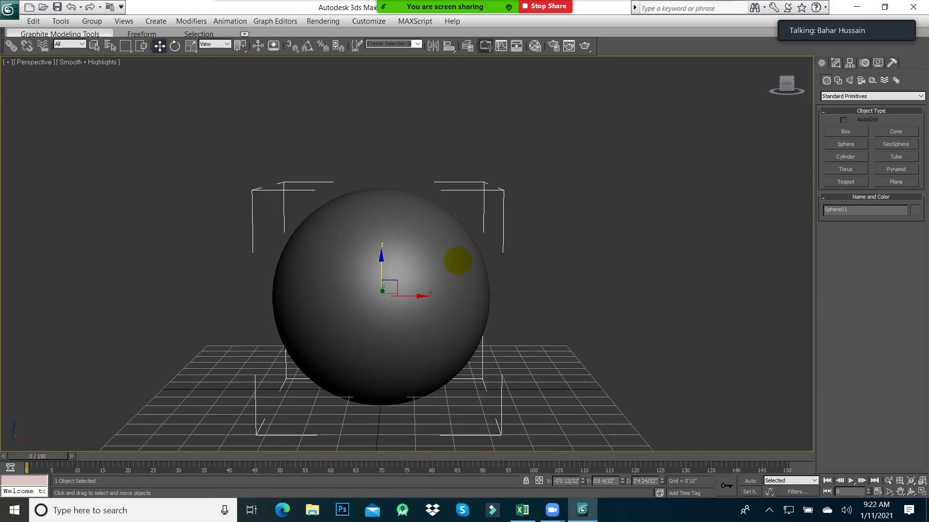
# Set the sphere's radius to 2'0" and change its object color to light purple
pyautogui.click(835, 63)
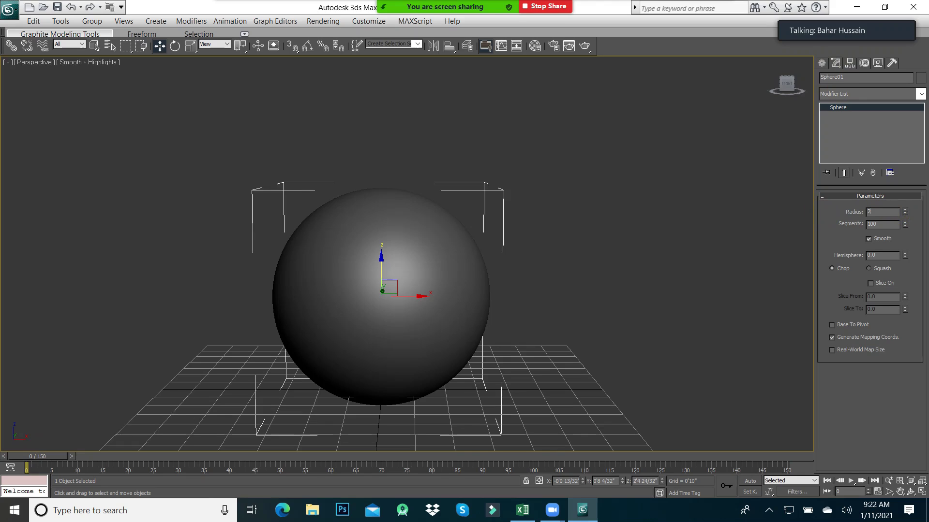
pyautogui.press('Return')
pyautogui.click(888, 224)
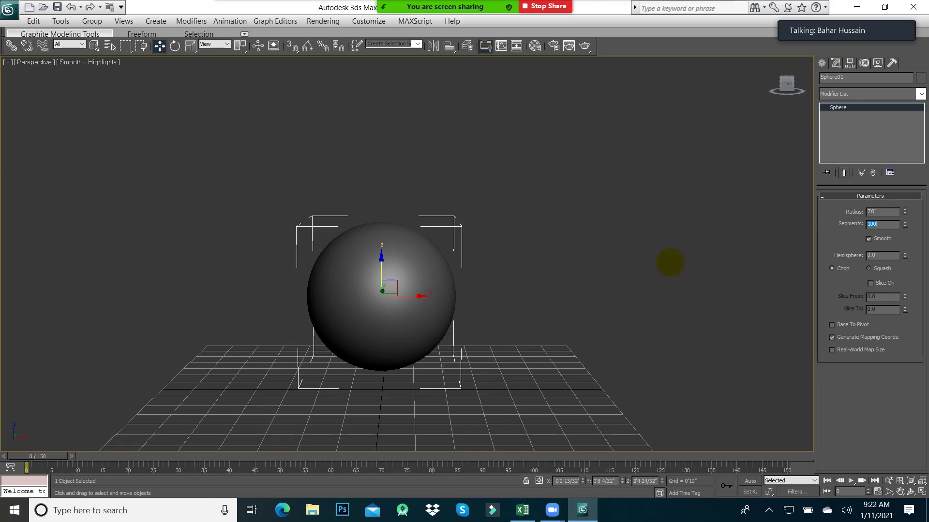
pyautogui.click(838, 113)
pyautogui.click(920, 77)
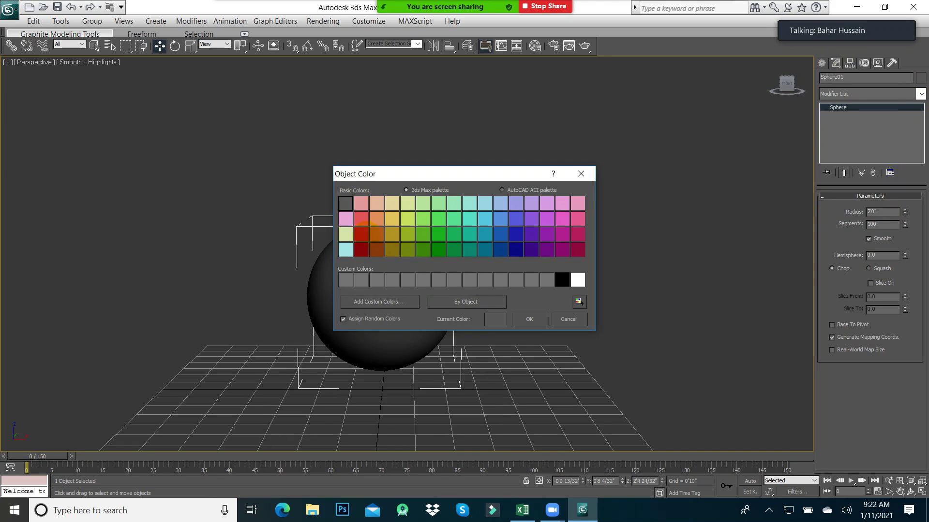
pyautogui.click(531, 203)
pyautogui.click(530, 321)
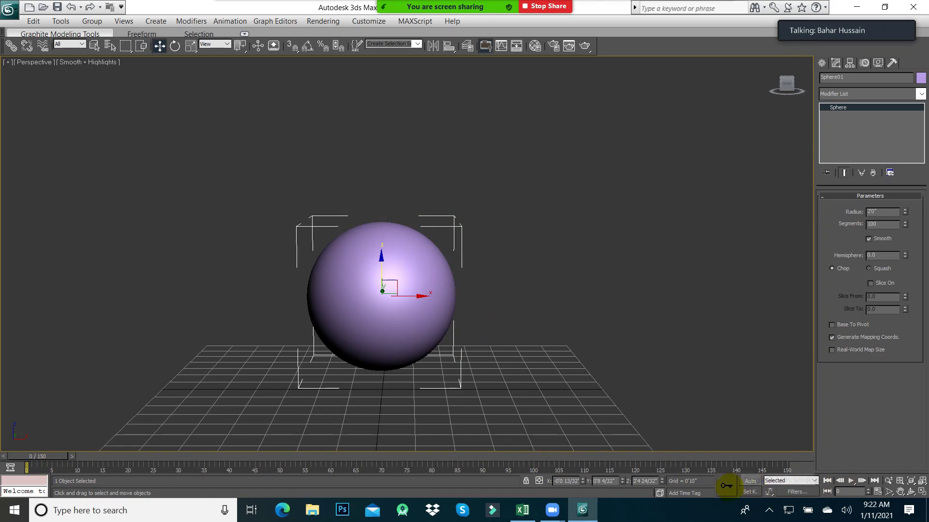
# Play the timeline briefly with the sphere in the scene, and return to frame 0
pyautogui.click(850, 480)
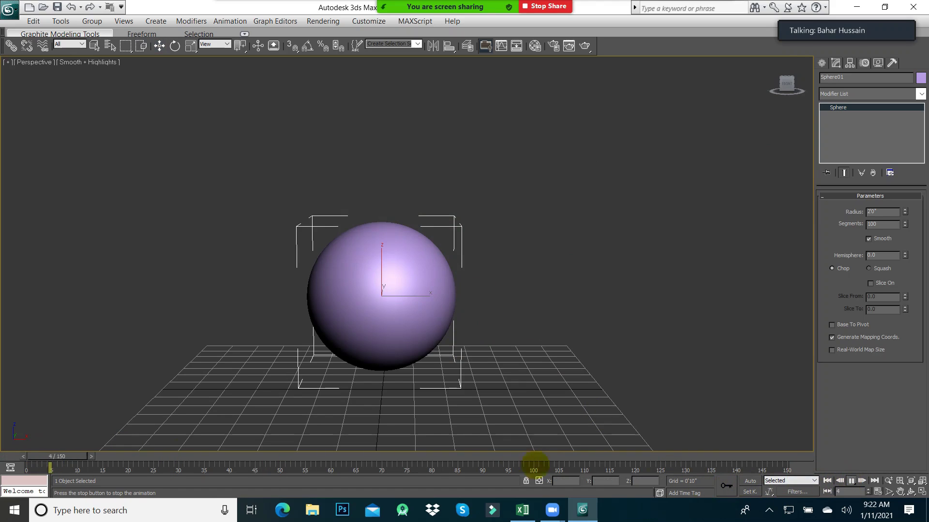
pyautogui.moveTo(307, 466); pyautogui.dragTo(224, 467)
pyautogui.press('w')
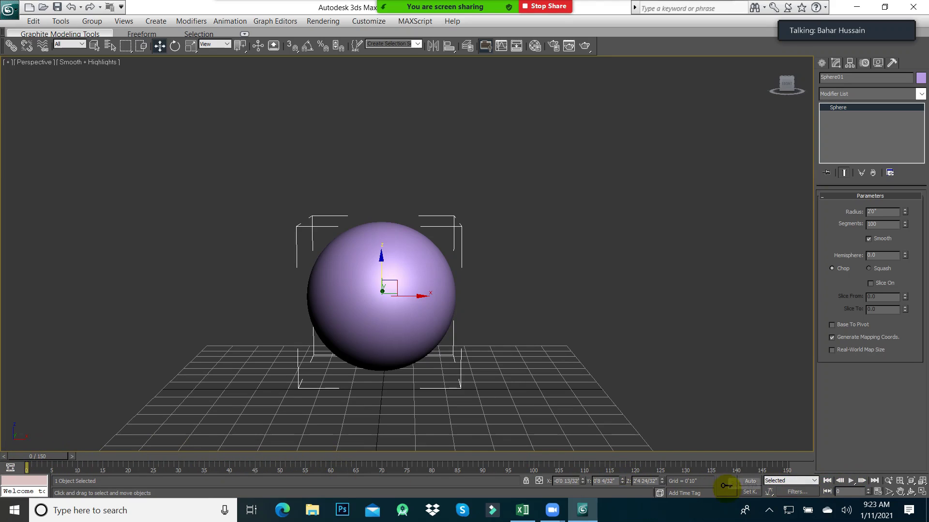
# Turn on Auto Key and move the sphere along X to the far left at frame 30 and the far right at frame 60
pyautogui.click(750, 480)
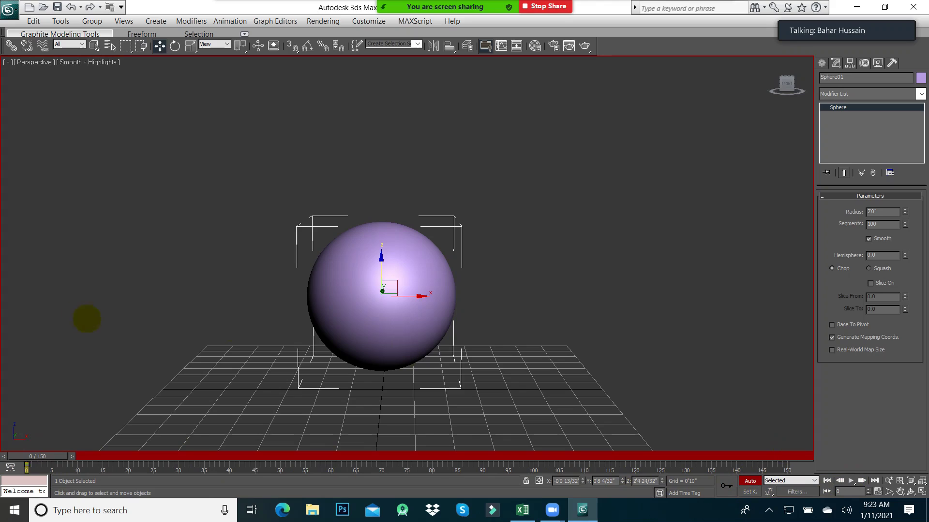
pyautogui.moveTo(41, 456); pyautogui.dragTo(189, 456)
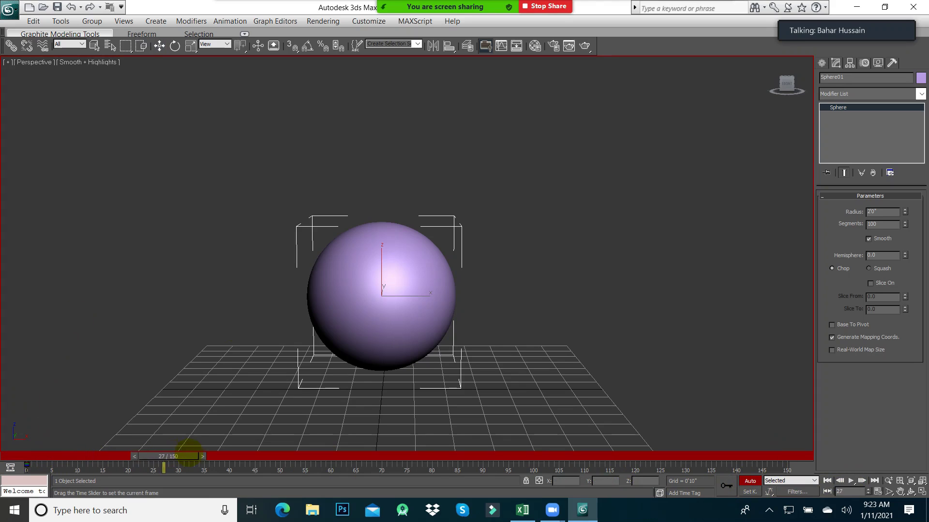
pyautogui.press('w')
pyautogui.moveTo(373, 297); pyautogui.dragTo(43, 300)
pyautogui.moveTo(185, 456); pyautogui.dragTo(332, 456)
pyautogui.moveTo(40, 295); pyautogui.dragTo(725, 293)
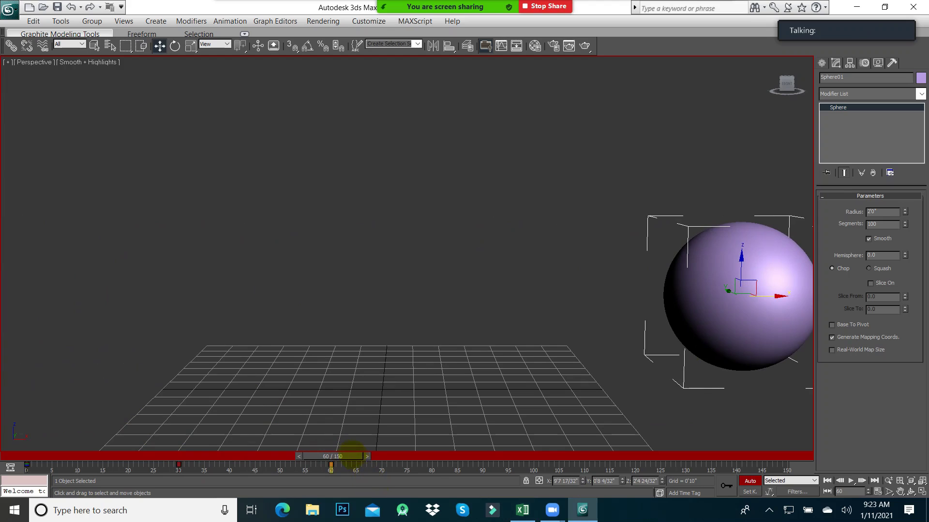
# Move the sphere far into the distance at frame 90, and bring it closer and lower at frame 120
pyautogui.moveTo(349, 455); pyautogui.dragTo(498, 450)
pyautogui.press('w')
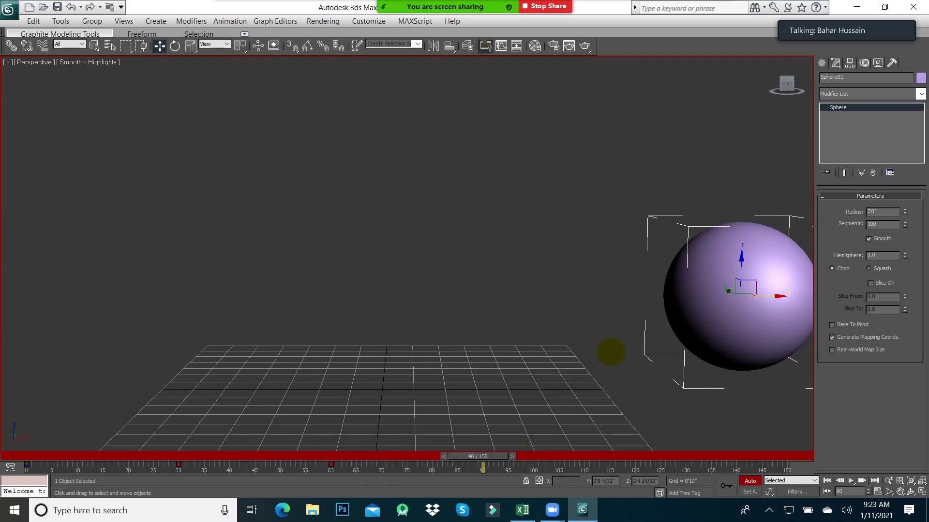
pyautogui.moveTo(730, 290); pyautogui.dragTo(345, 133)
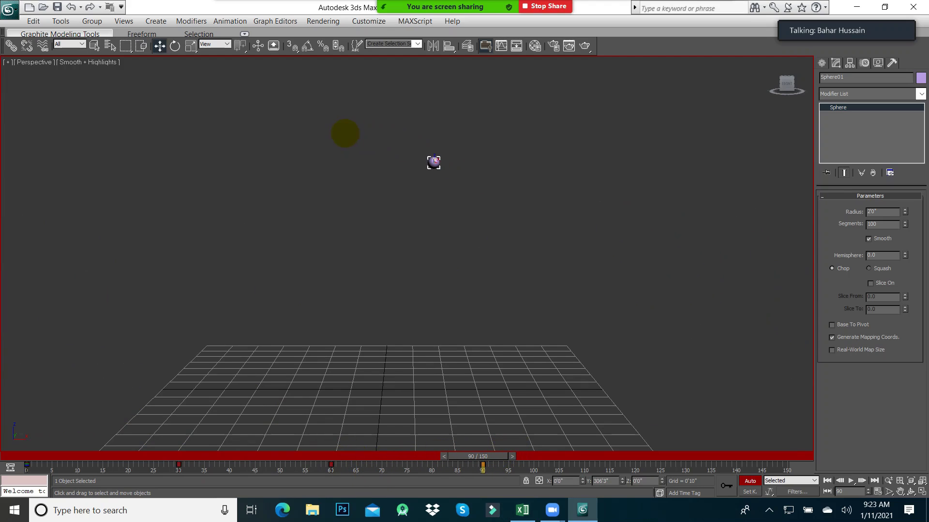
pyautogui.press('g')
pyautogui.moveTo(490, 452); pyautogui.dragTo(640, 455)
pyautogui.moveTo(433, 161); pyautogui.dragTo(620, 366)
pyautogui.moveTo(561, 304); pyautogui.dragTo(494, 236)
# At frame 146, move the sphere left and down to about X -9'4", Z -13'7"
pyautogui.moveTo(635, 465); pyautogui.dragTo(767, 452)
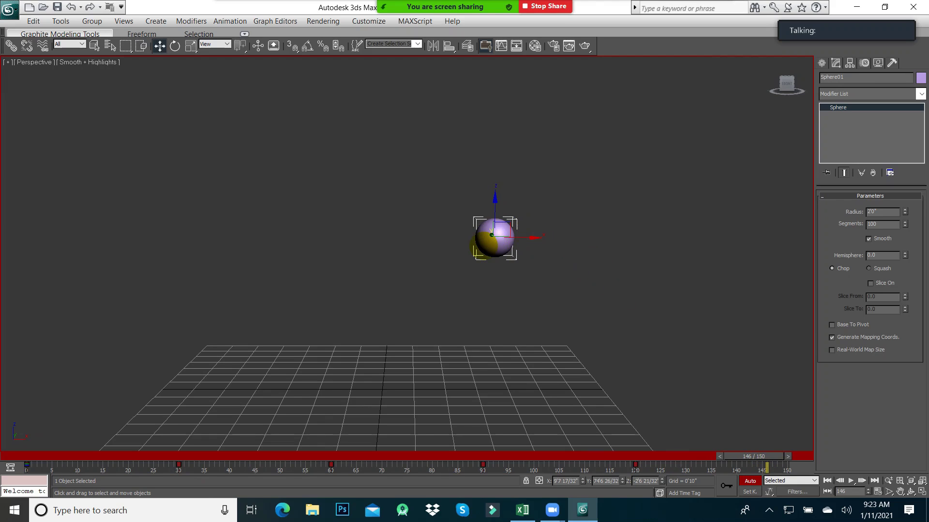
pyautogui.moveTo(535, 236); pyautogui.dragTo(367, 340)
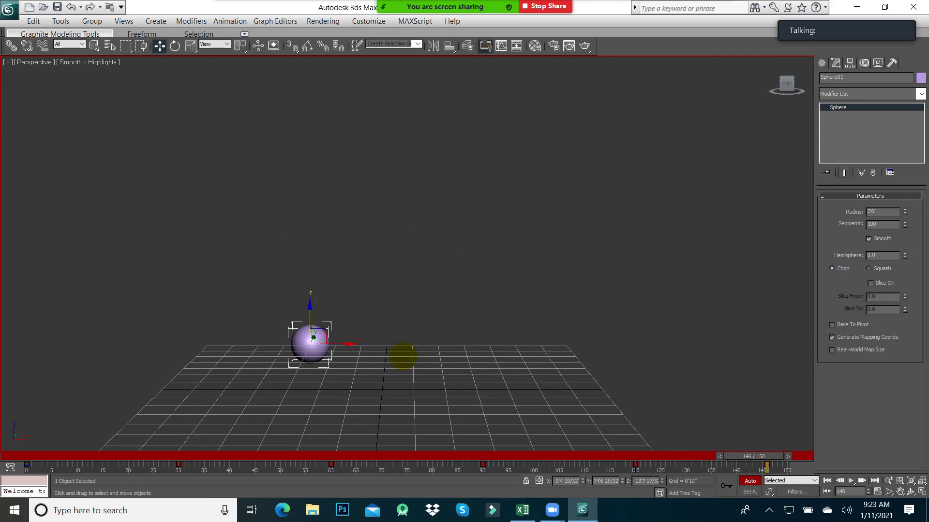
# At frame 150, scale the sphere up greatly and move it above the middle of the grid so it fills the view
pyautogui.moveTo(748, 452); pyautogui.dragTo(769, 452)
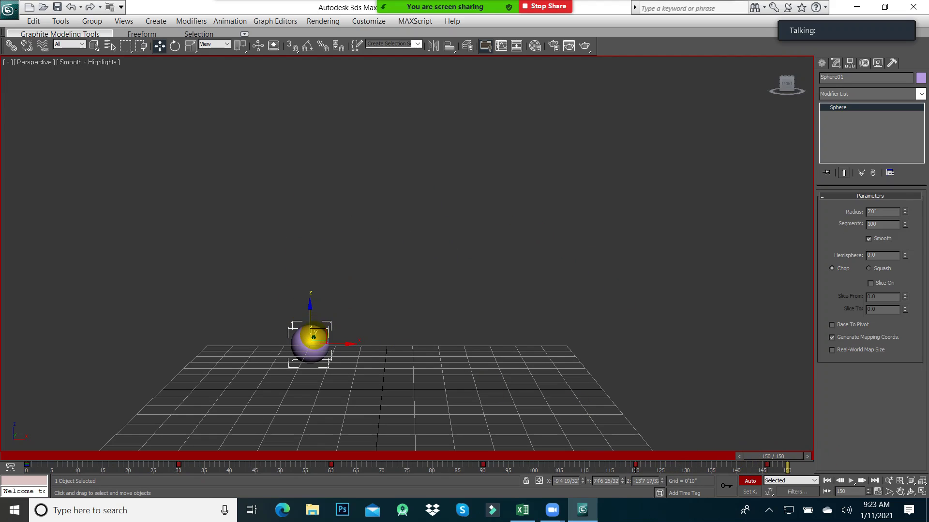
pyautogui.moveTo(313, 339)
pyautogui.mouseDown()
pyautogui.moveTo(303, 389)
pyautogui.moveTo(355, 392)
pyautogui.moveTo(324, 345)
pyautogui.mouseUp()
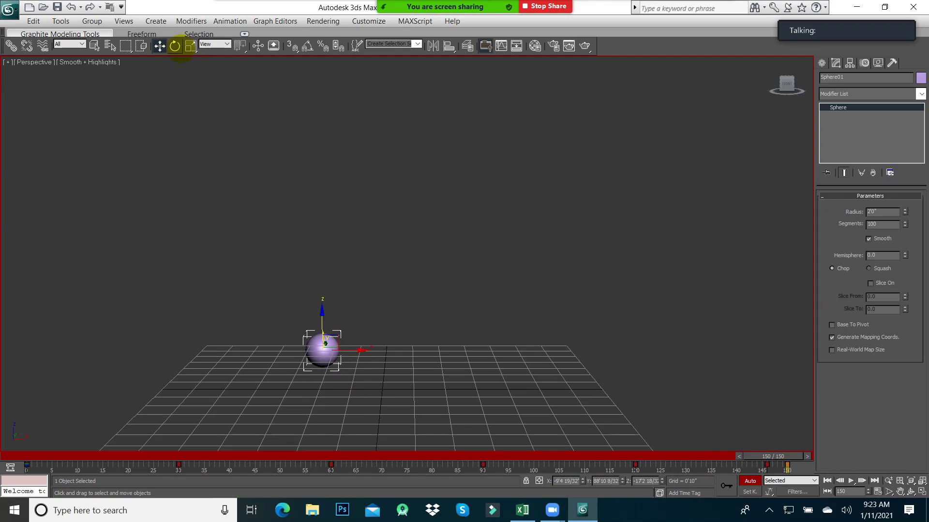
pyautogui.press('r')
pyautogui.moveTo(322, 344); pyautogui.dragTo(170, 53)
pyautogui.click(159, 45)
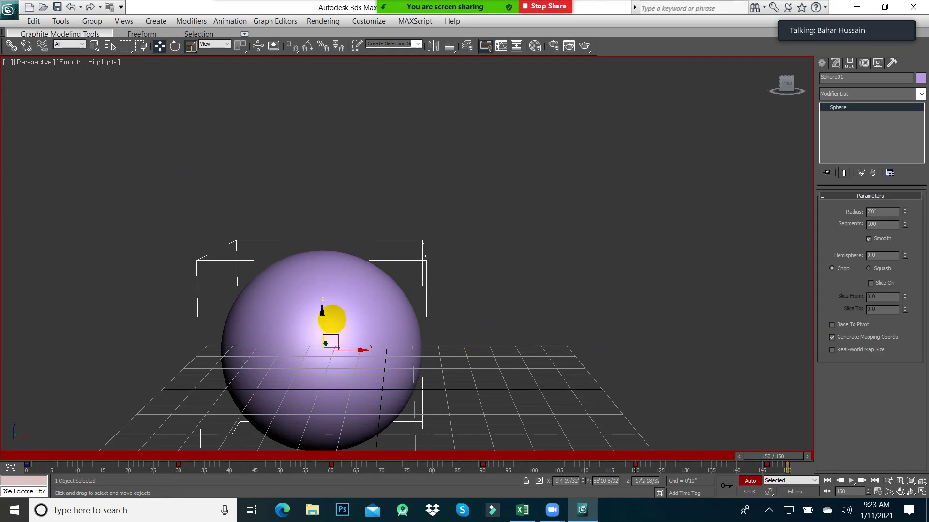
pyautogui.moveTo(321, 305); pyautogui.dragTo(400, 218)
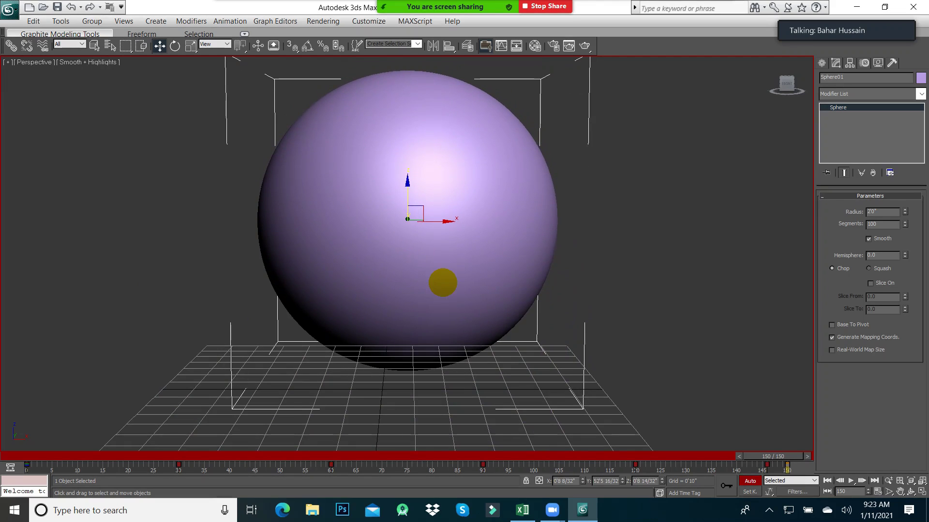
# Review the sphere's keyed movement and scaling by scrubbing through the timeline
pyautogui.moveTo(792, 456); pyautogui.dragTo(225, 456)
pyautogui.moveTo(443, 469); pyautogui.dragTo(788, 459)
pyautogui.press('w')
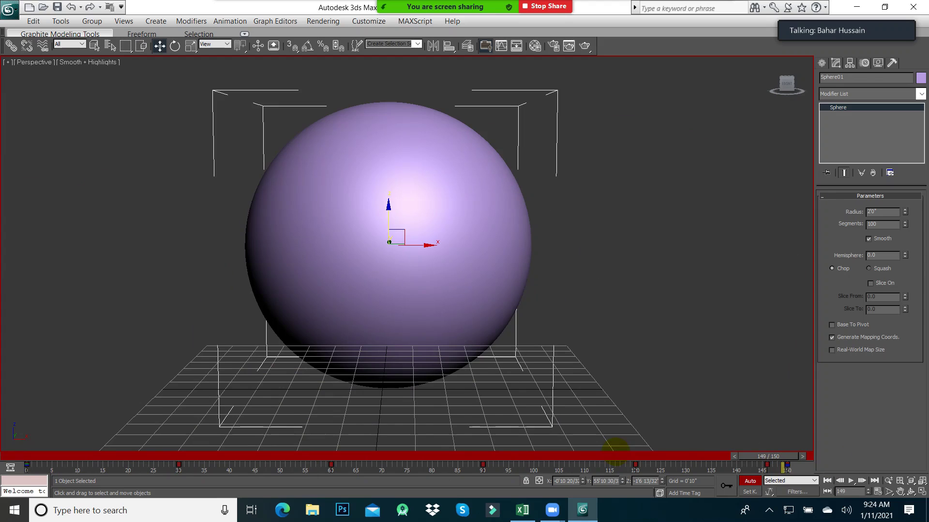
pyautogui.press('F10')
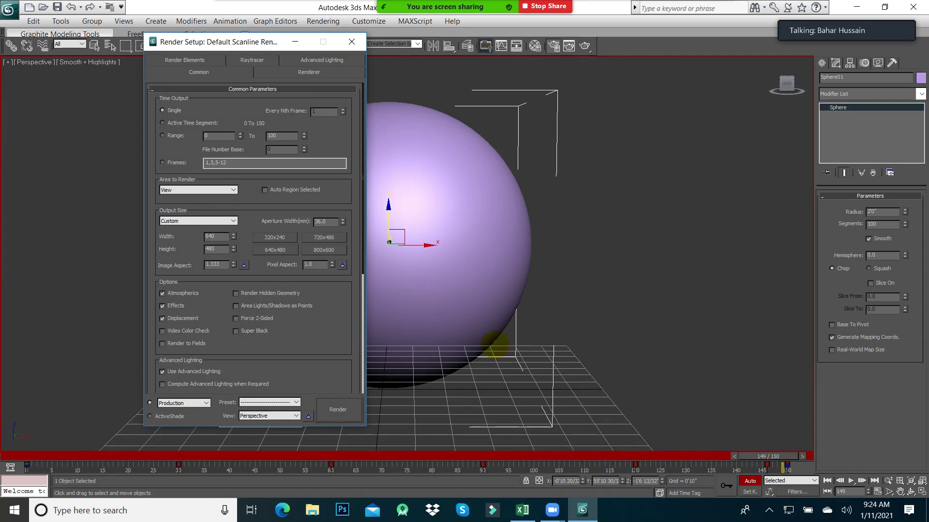
pyautogui.moveTo(247, 42); pyautogui.dragTo(422, 48)
pyautogui.click(525, 48)
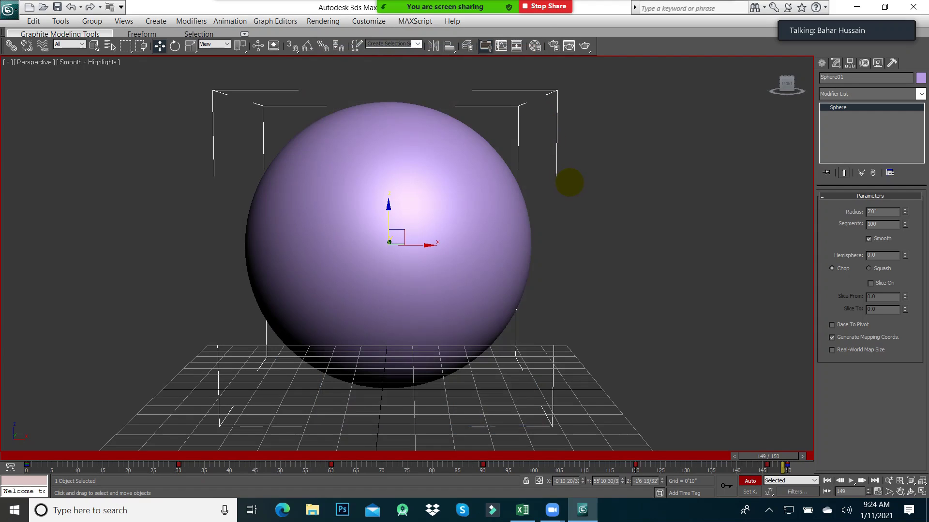
# Set the environment background color to green with RGB 0, 197, 0
pyautogui.press('8')
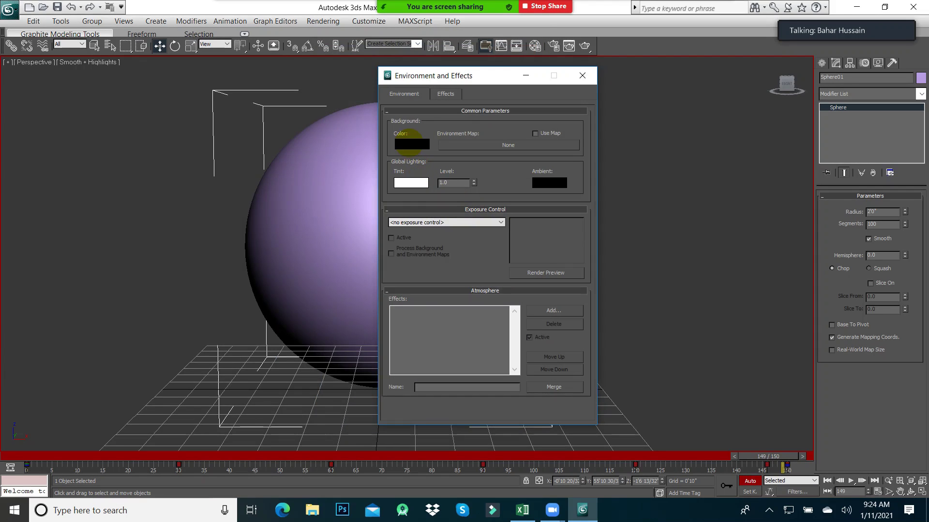
pyautogui.click(409, 144)
pyautogui.click(232, 67)
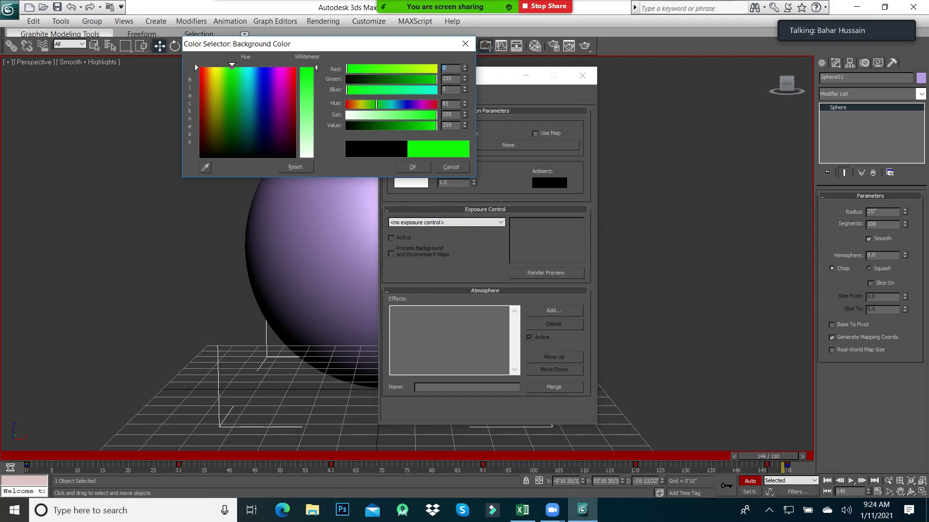
pyautogui.moveTo(232, 66); pyautogui.dragTo(232, 89)
pyautogui.click(315, 72)
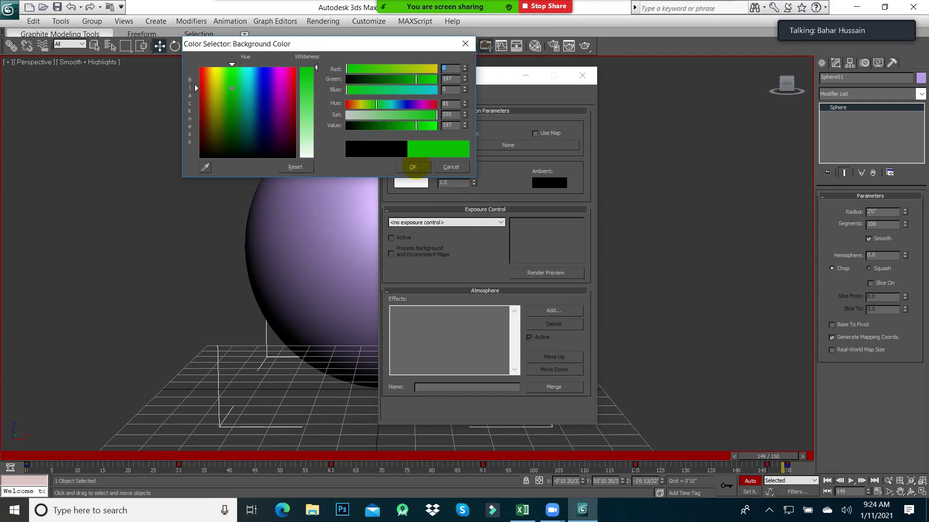
pyautogui.click(414, 167)
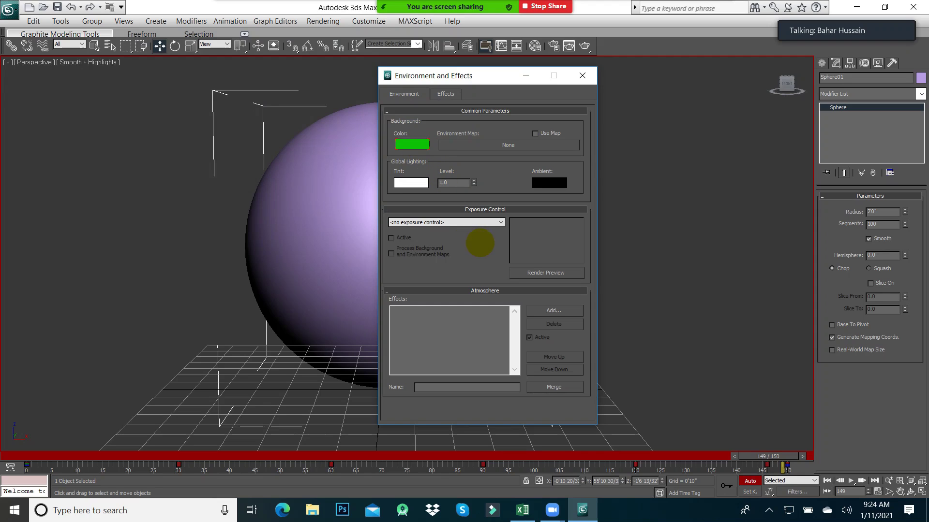
# Render a test image of the perspective view, and close the render window and the environment settings
pyautogui.hotkey('shift', 'q')
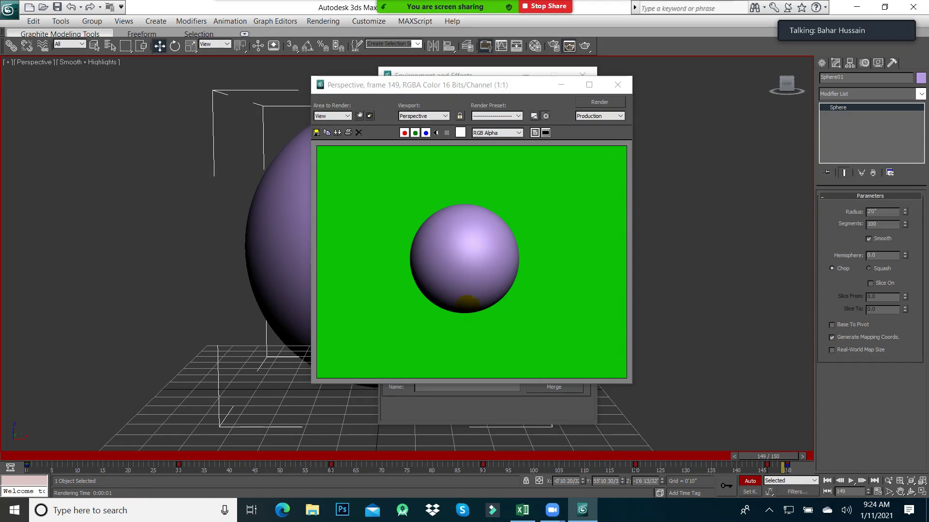
pyautogui.click(617, 85)
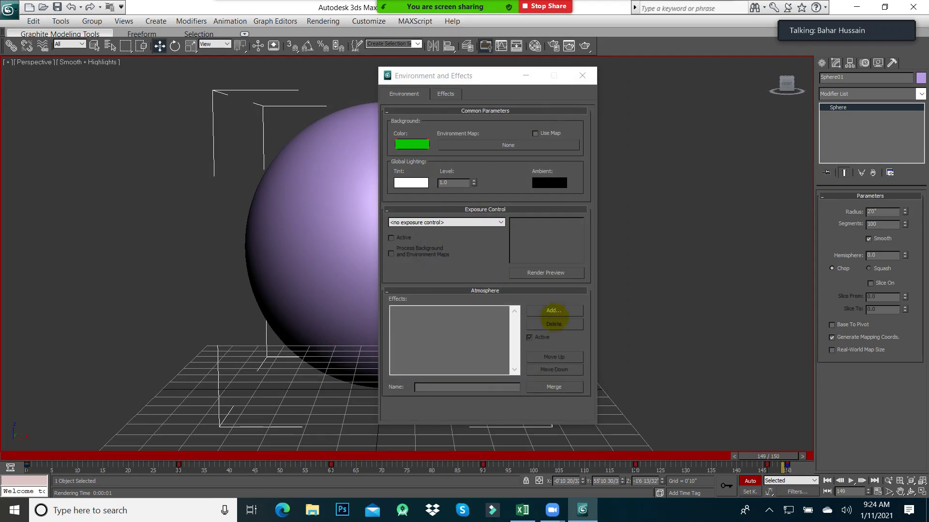
pyautogui.click(581, 75)
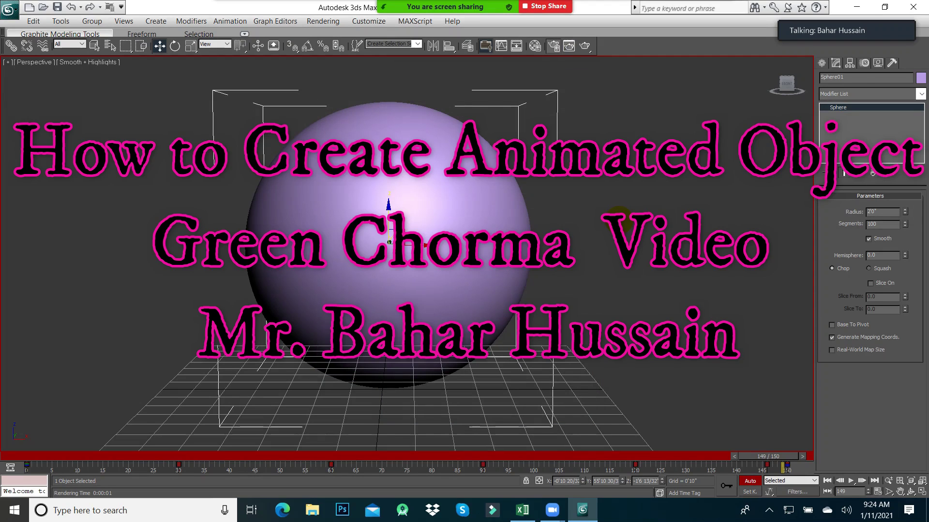
# Open the render setup and set the end of the rendered frame range to 150
pyautogui.press('F10')
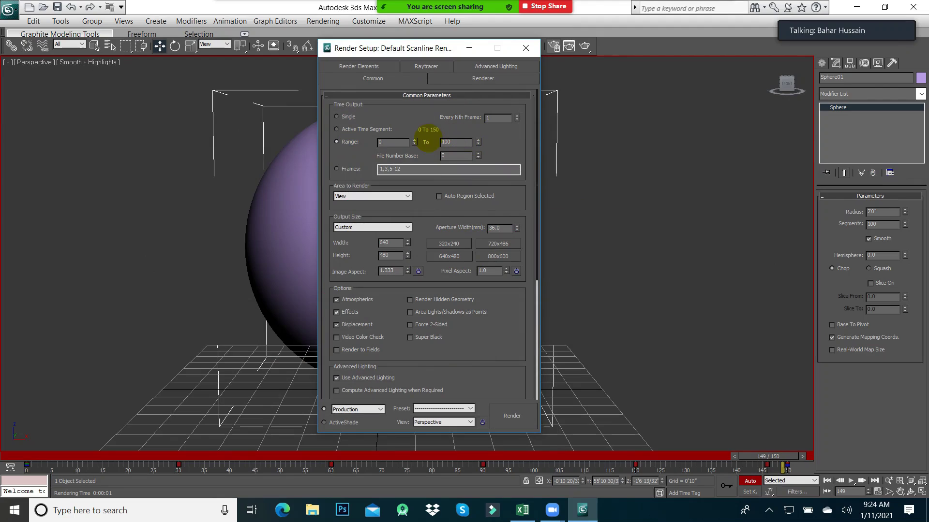
pyautogui.doubleClick(456, 141)
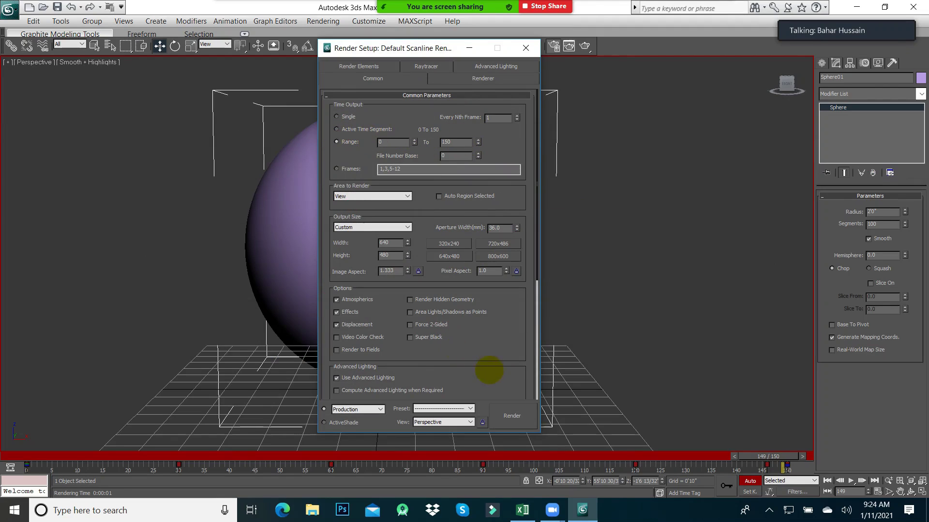
# Start defining the render output file and choose the Desktop as its save location
pyautogui.scroll(-5, 477, 347)
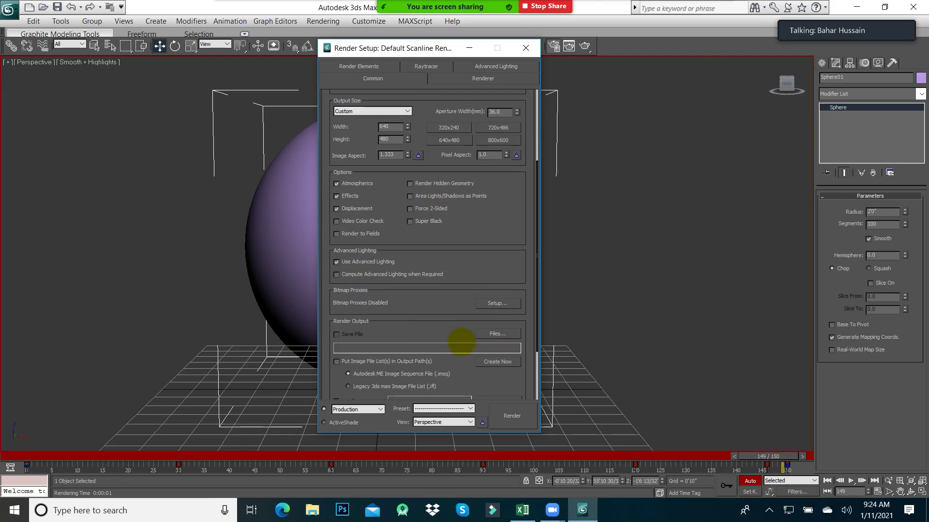
pyautogui.click(491, 334)
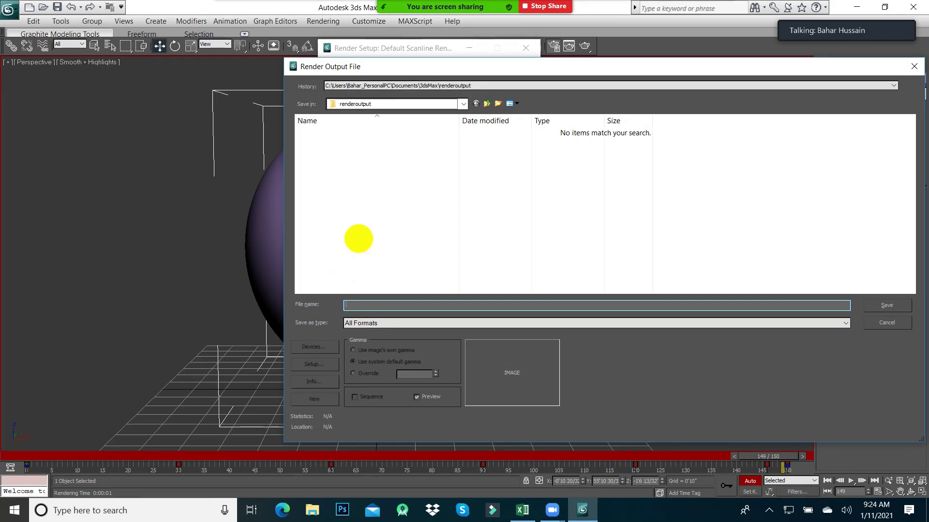
pyautogui.click(463, 103)
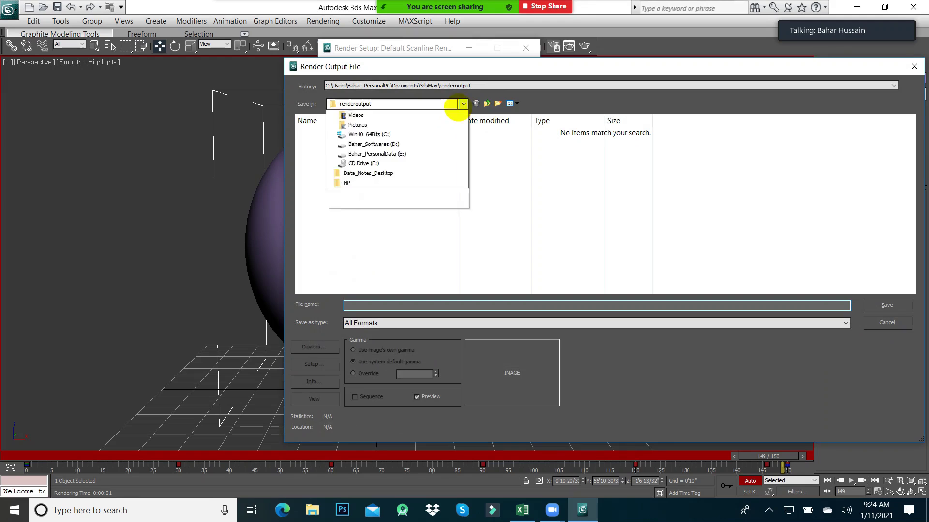
pyautogui.click(369, 153)
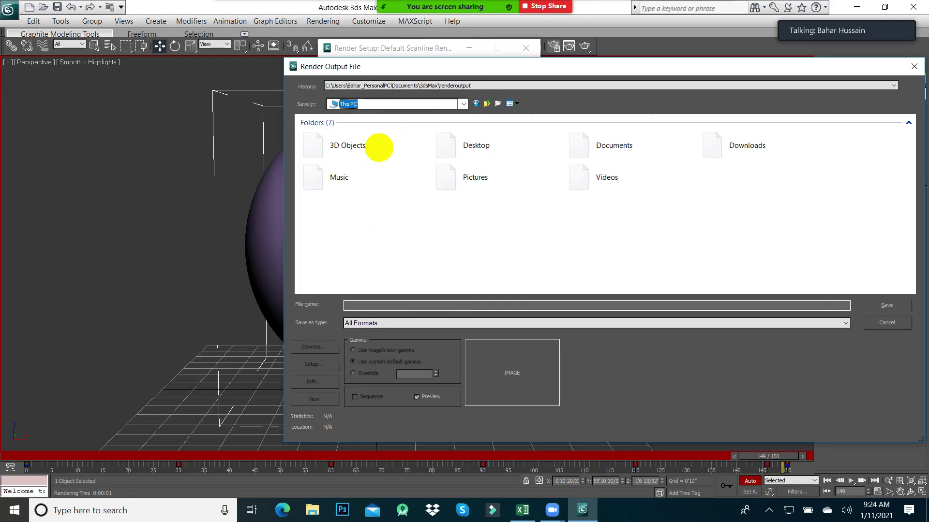
pyautogui.click(478, 145)
pyautogui.doubleClick(476, 145)
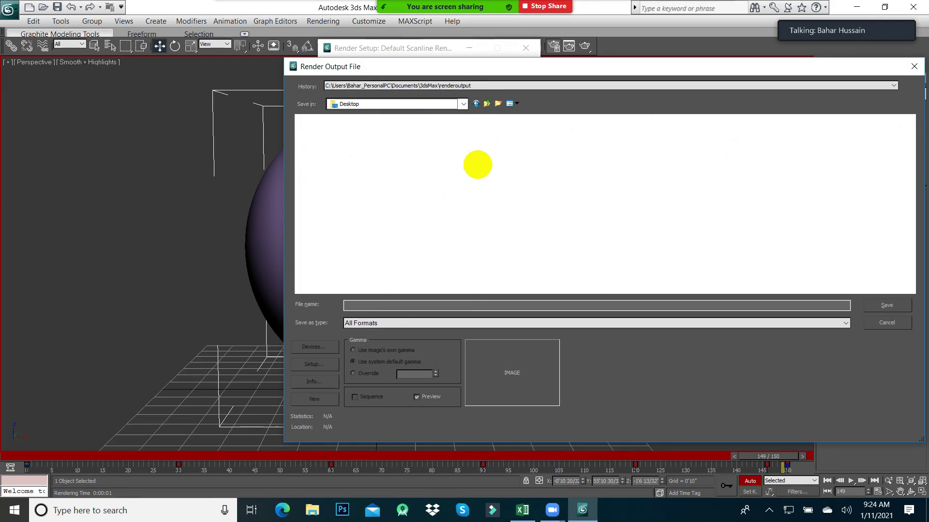
# Name the output file TestGreen, save it as an AVI file and accept the DV Video Encoder compression
pyautogui.click(397, 306)
pyautogui.write('TestGreen')
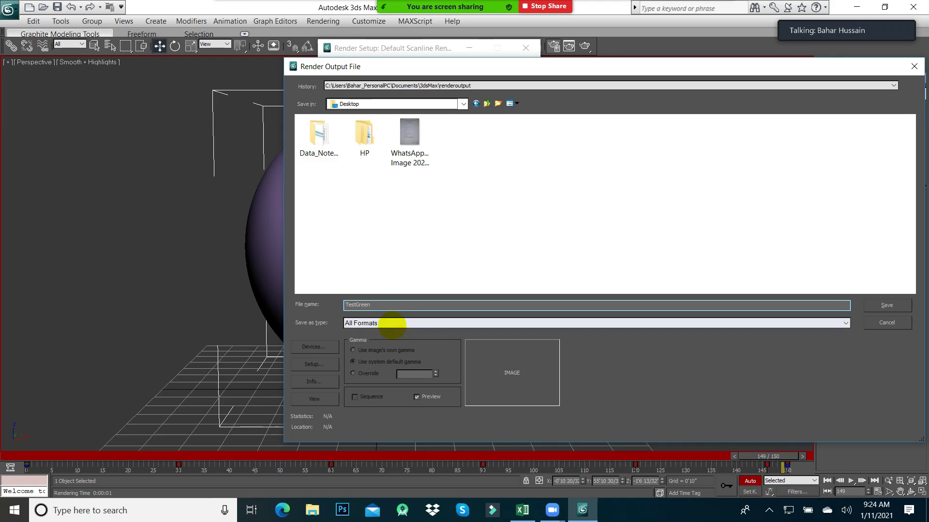
pyautogui.click(394, 323)
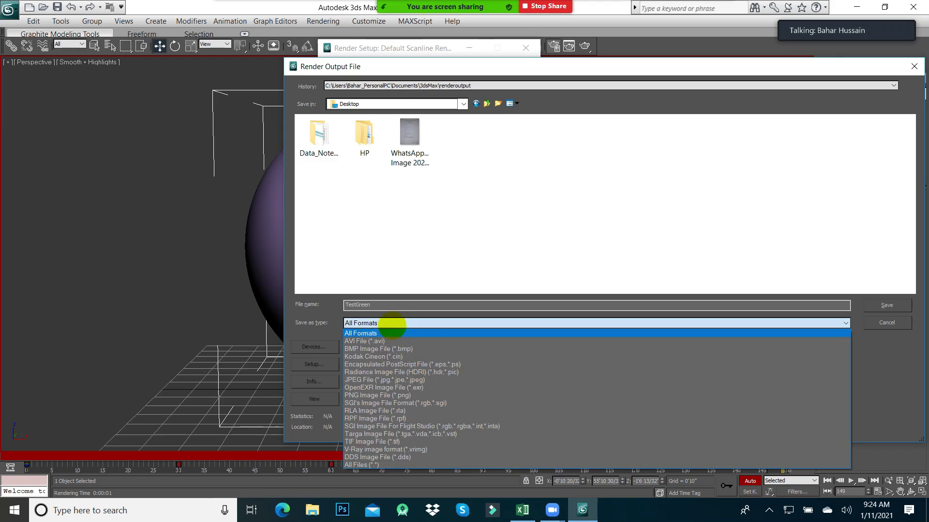
pyautogui.click(380, 341)
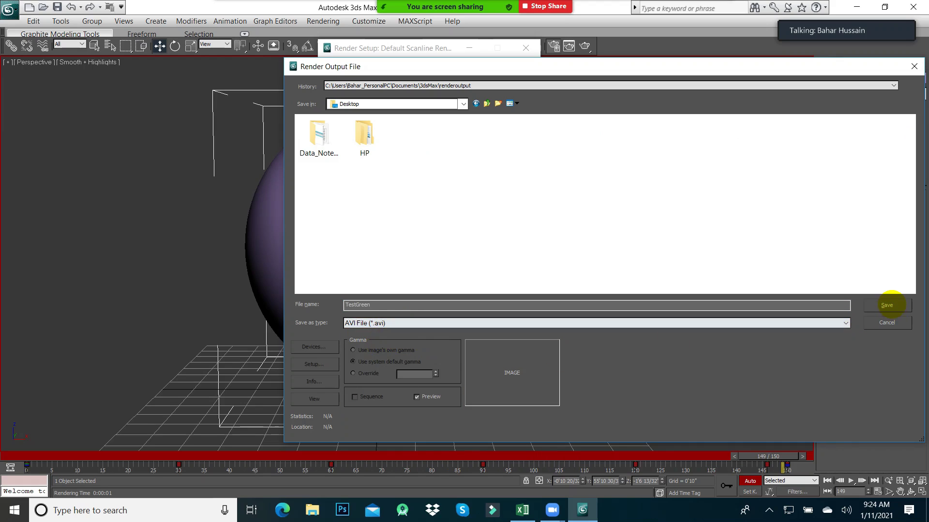
pyautogui.click(886, 304)
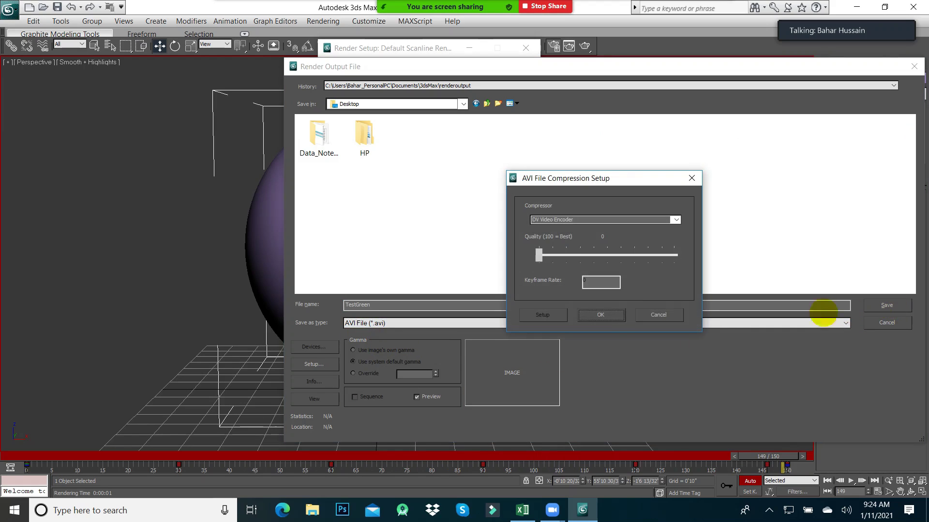
pyautogui.click(605, 314)
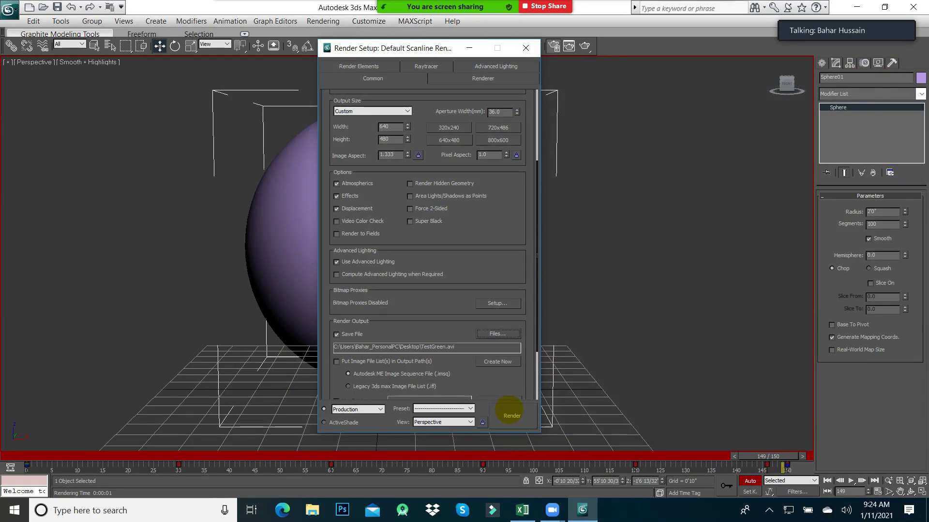
# Render the frame range 0 to 150 of the perspective view, overwriting the existing TestGreen.avi on the Desktop
pyautogui.click(343, 143)
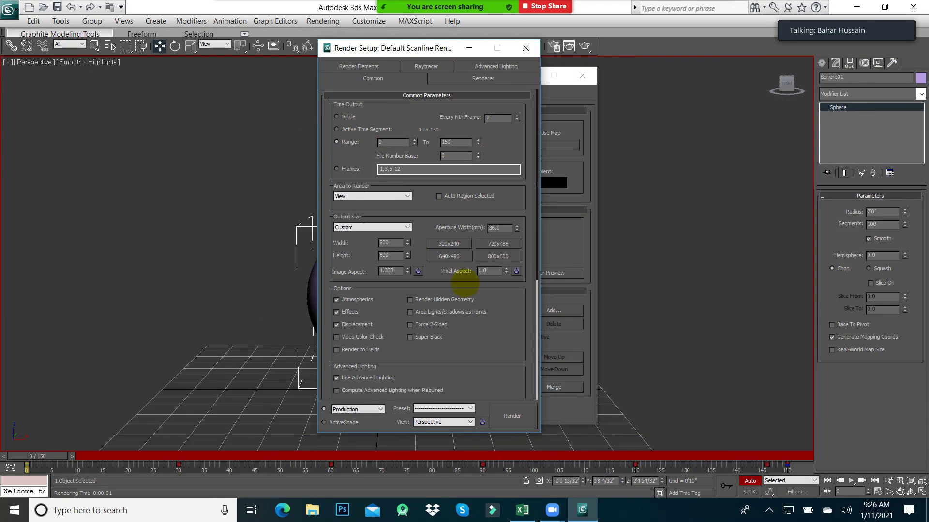
pyautogui.moveTo(471, 325); pyautogui.dragTo(472, 46)
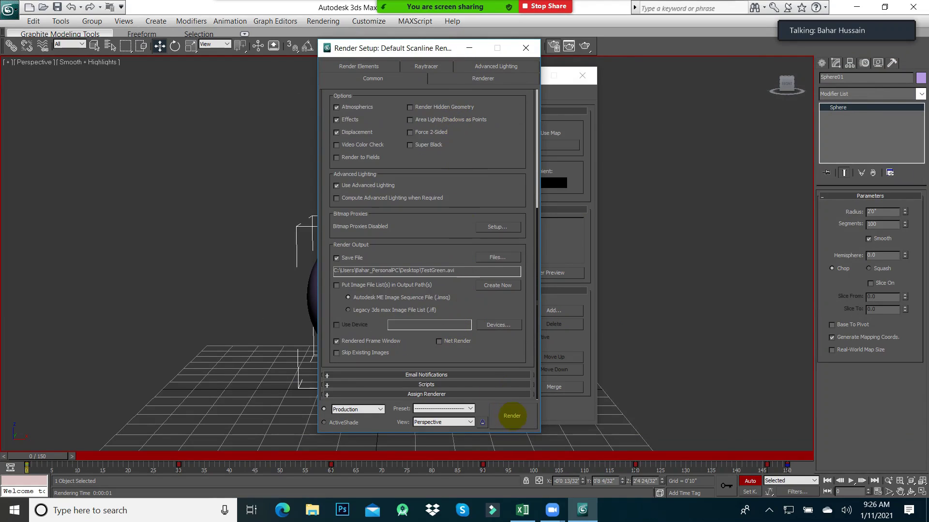
pyautogui.click(512, 416)
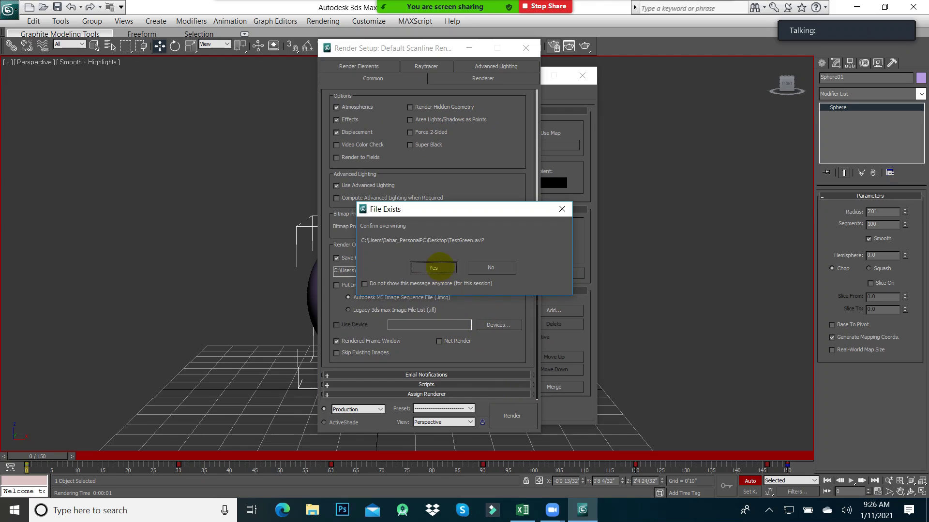
pyautogui.click(433, 267)
pyautogui.moveTo(601, 83); pyautogui.dragTo(568, 74)
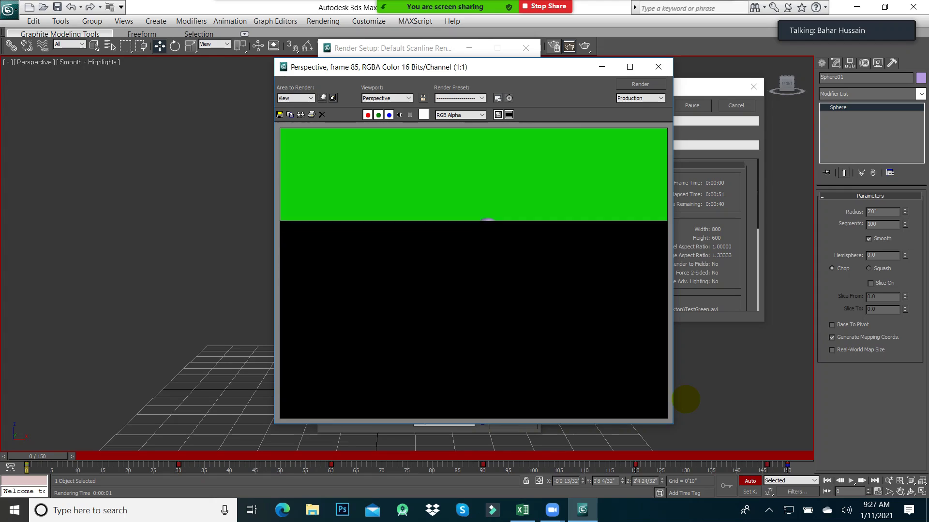
# Admit the participant in the waiting room to the Zoom meeting
pyautogui.moveTo(432, 10)
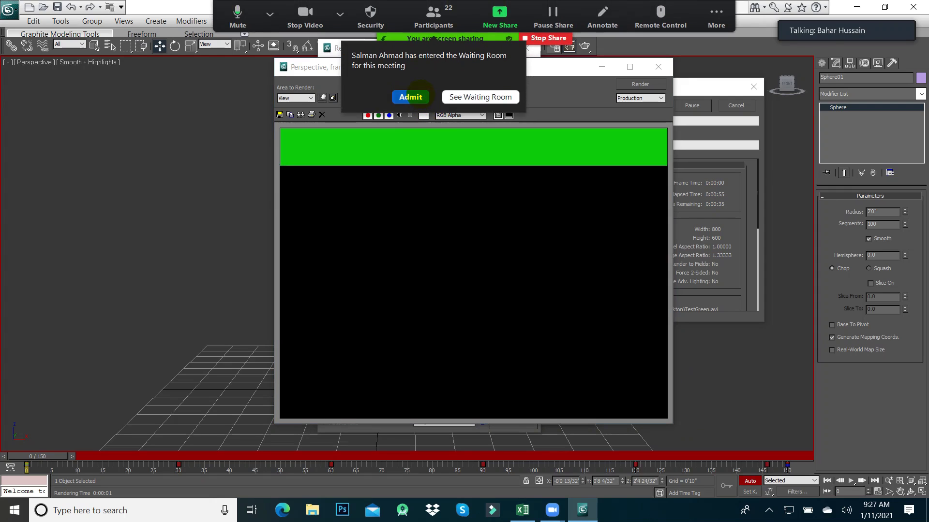
pyautogui.click(410, 84)
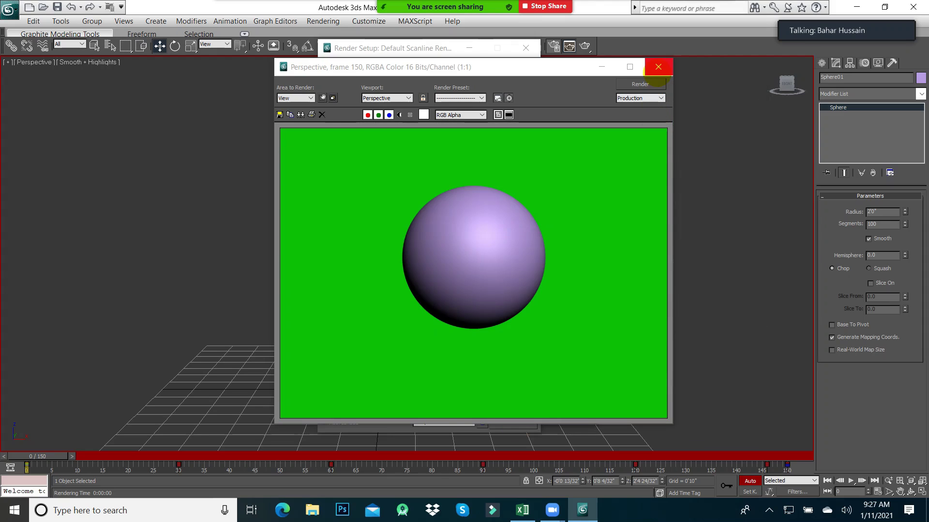
# Close the rendered frame window, the render setup, and the environment and effects settings
pyautogui.click(654, 71)
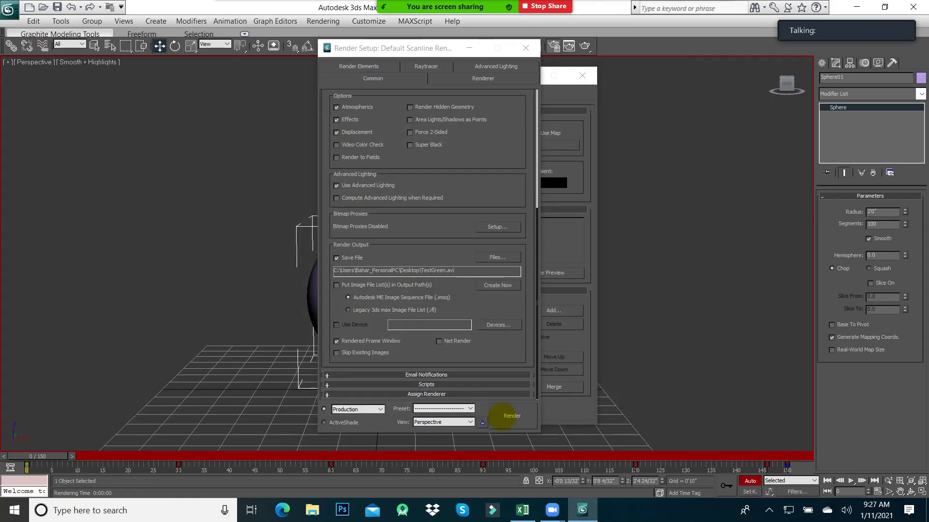
pyautogui.click(525, 48)
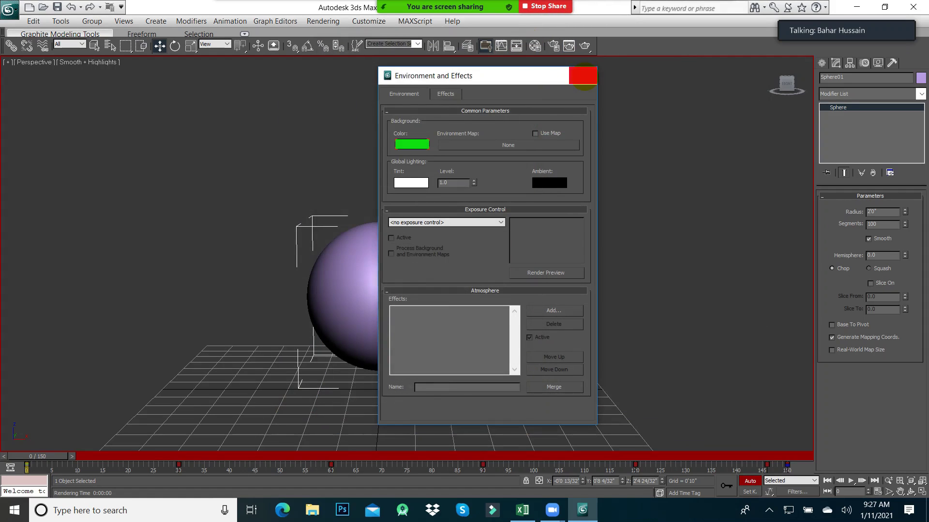
pyautogui.click(582, 75)
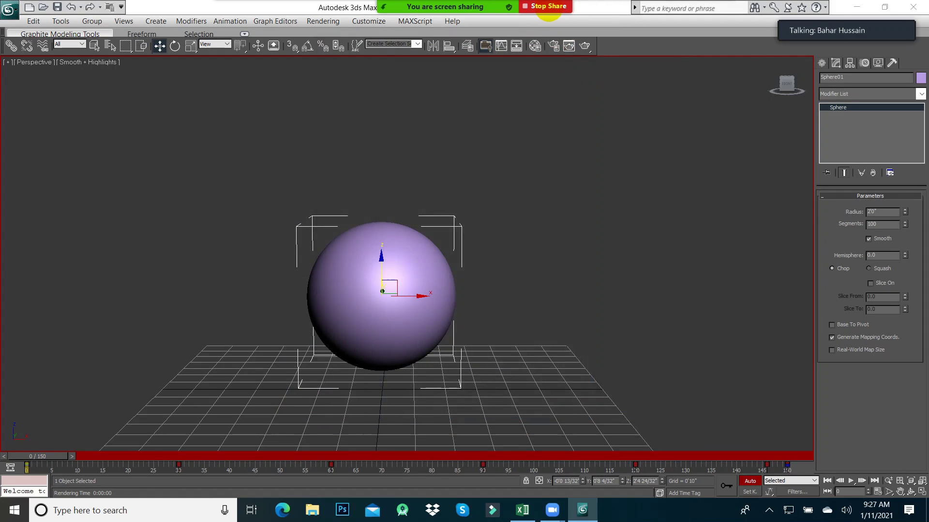
# Stop the screen share and look through the participant list of the Zoom meeting
pyautogui.click(549, 7)
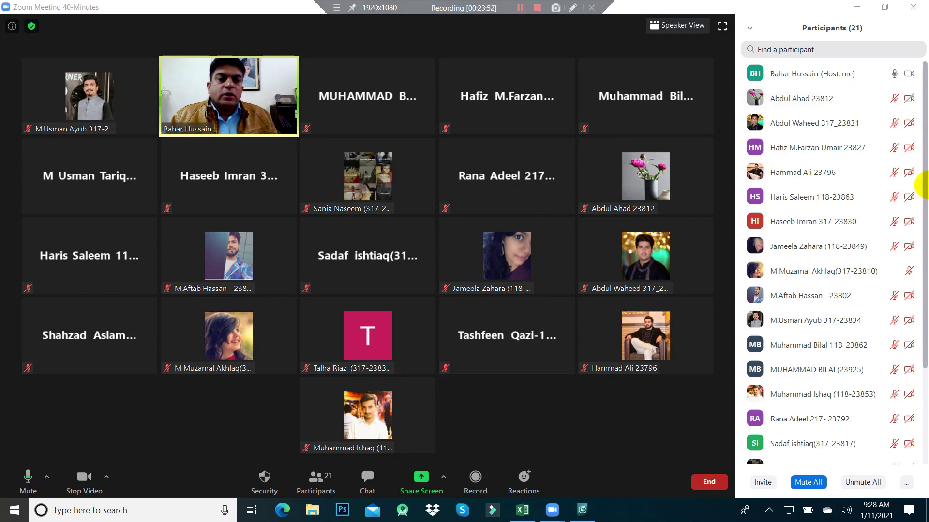
pyautogui.scroll(-3, 914, 290)
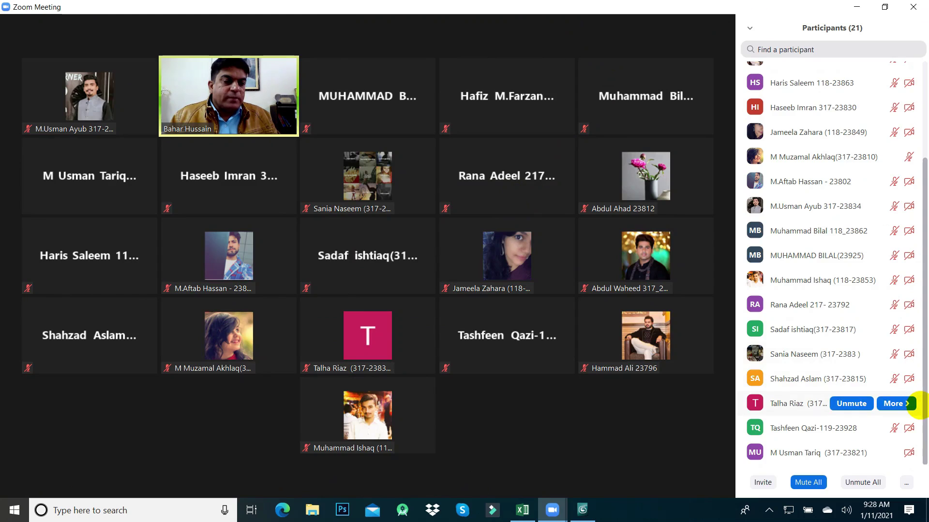
pyautogui.scroll(3, 916, 46)
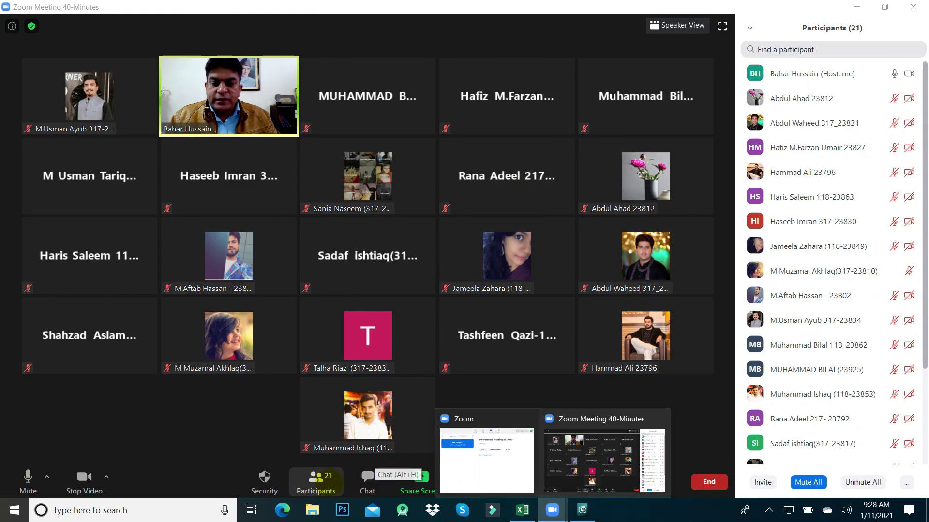
# Share the whole screen with the Zoom meeting again
pyautogui.click(419, 479)
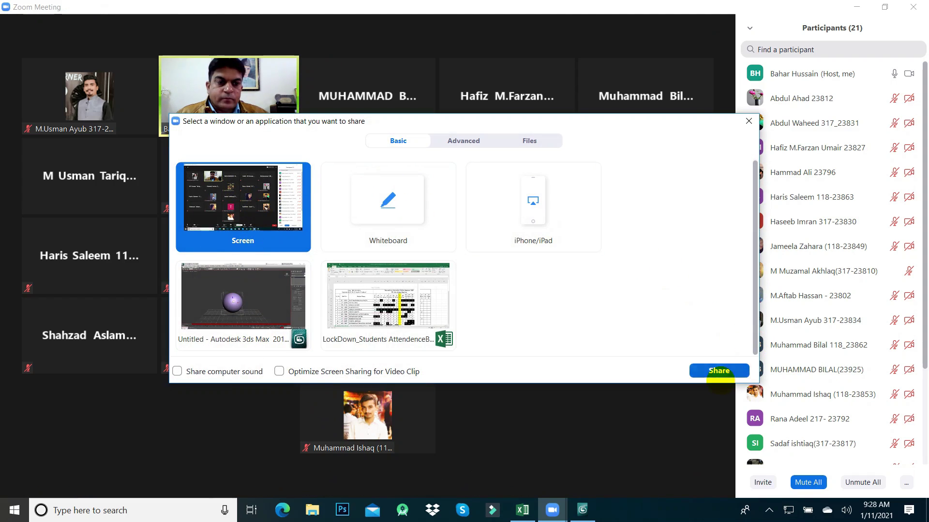
pyautogui.click(719, 371)
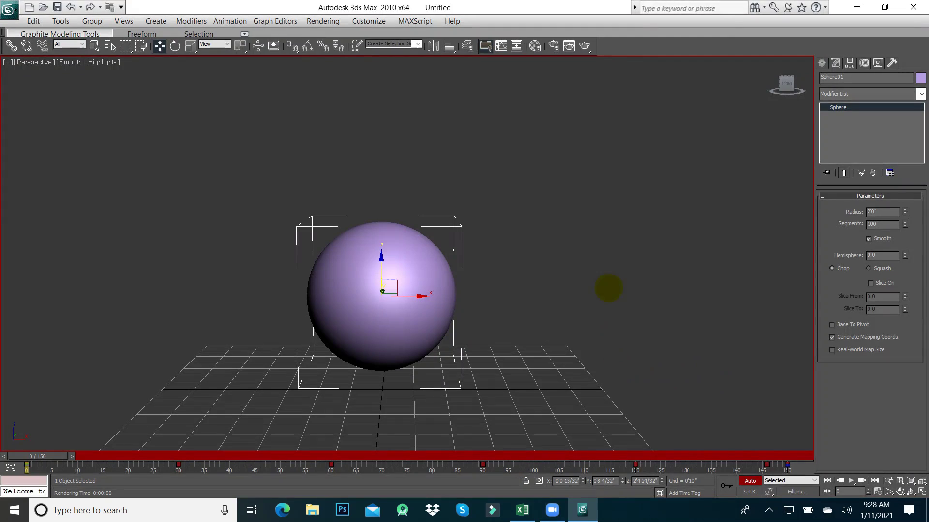
pyautogui.click(716, 17)
pyautogui.click(716, 17)
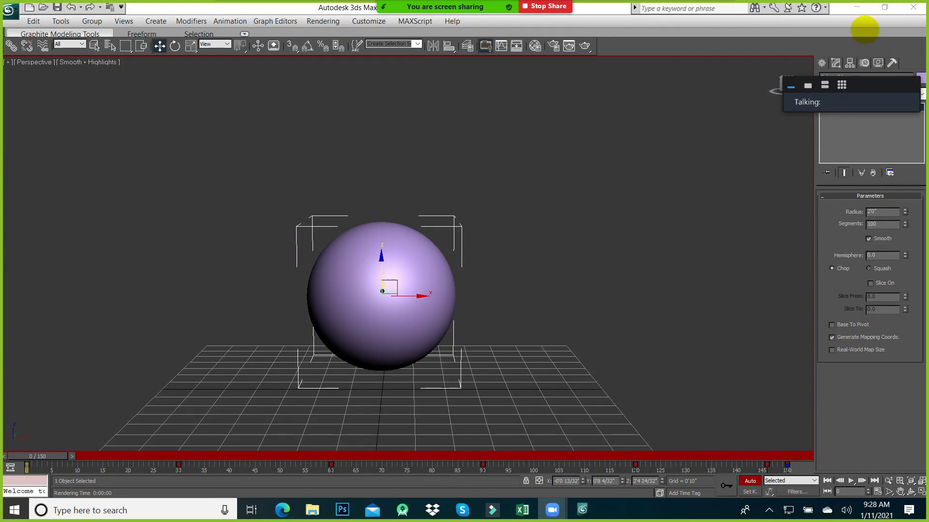
# Minimize the open 3ds Max and Excel windows and play TestGreen.avi from the Desktop, dismissing the meeting time-limit notice
pyautogui.click(858, 7)
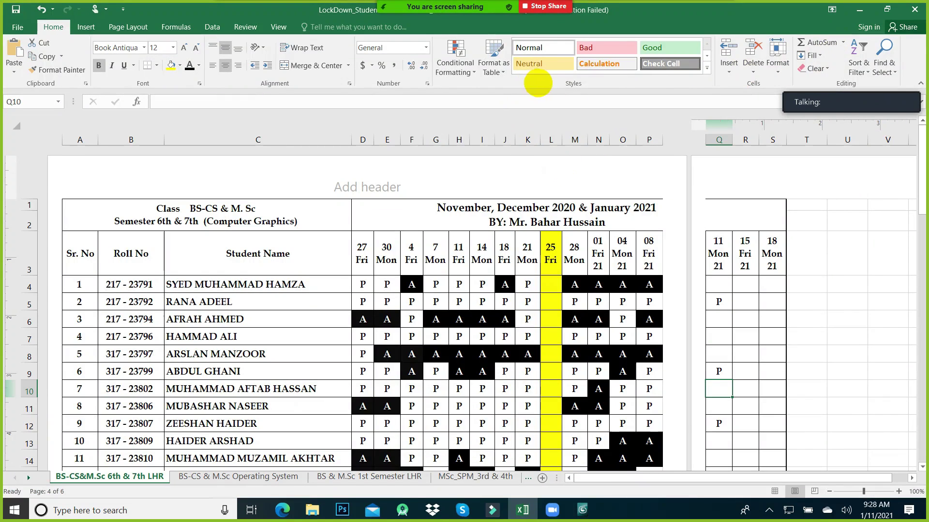
pyautogui.click(858, 10)
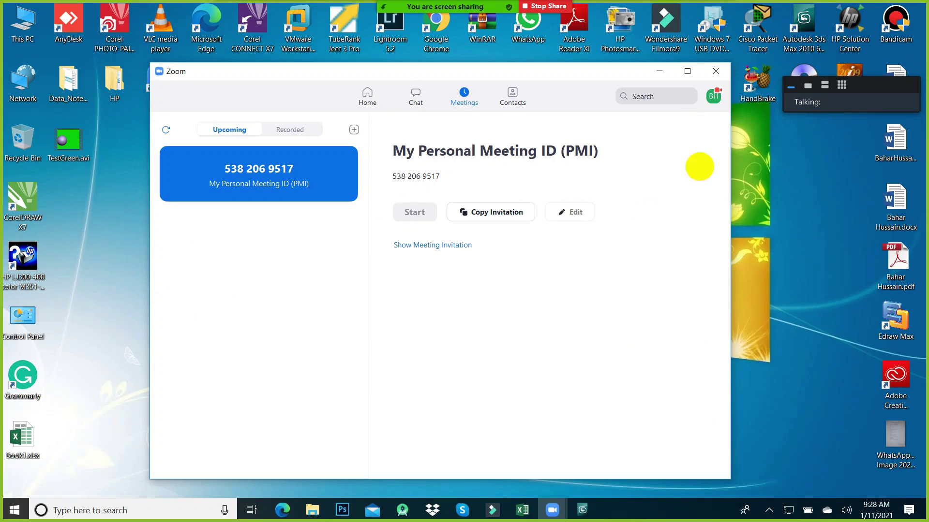
pyautogui.doubleClick(78, 143)
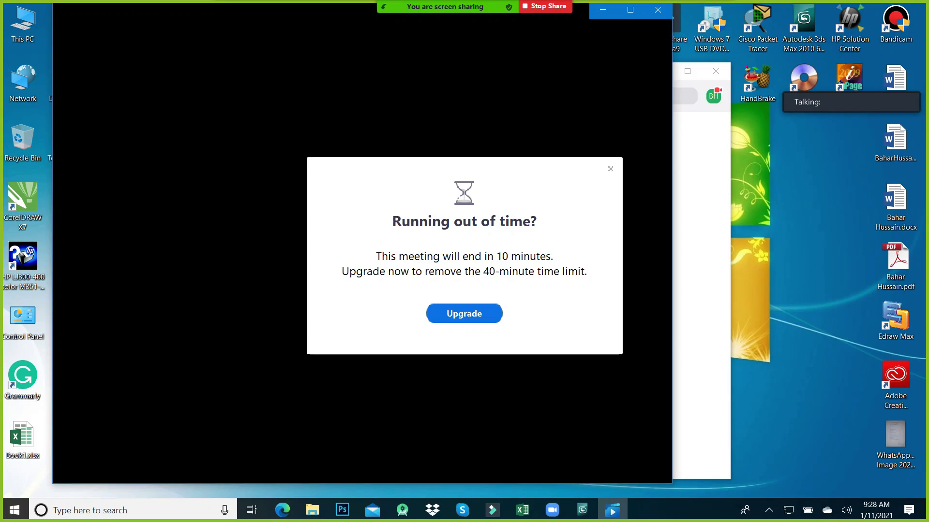
pyautogui.click(497, 319)
pyautogui.click(611, 168)
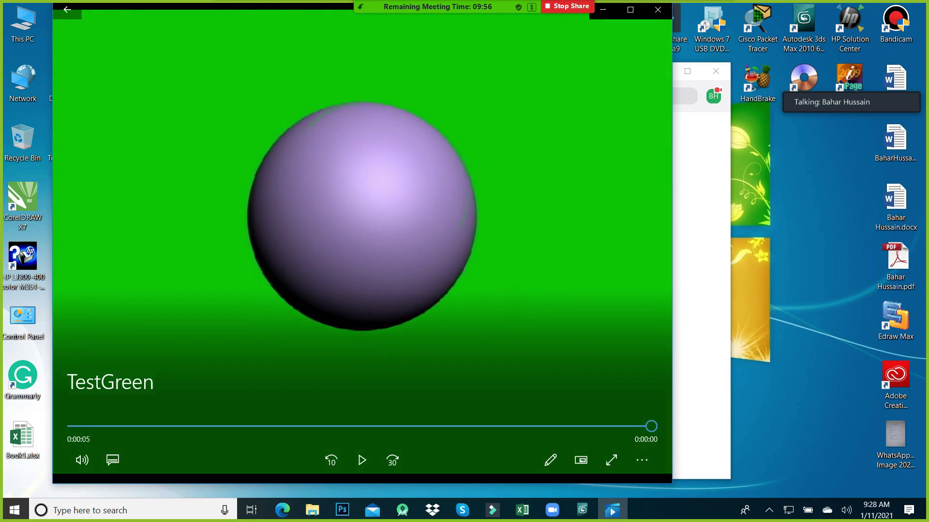
# Switch back to 3ds Max and delete the sphere from the scene
pyautogui.hotkey('alt', 'Tab')
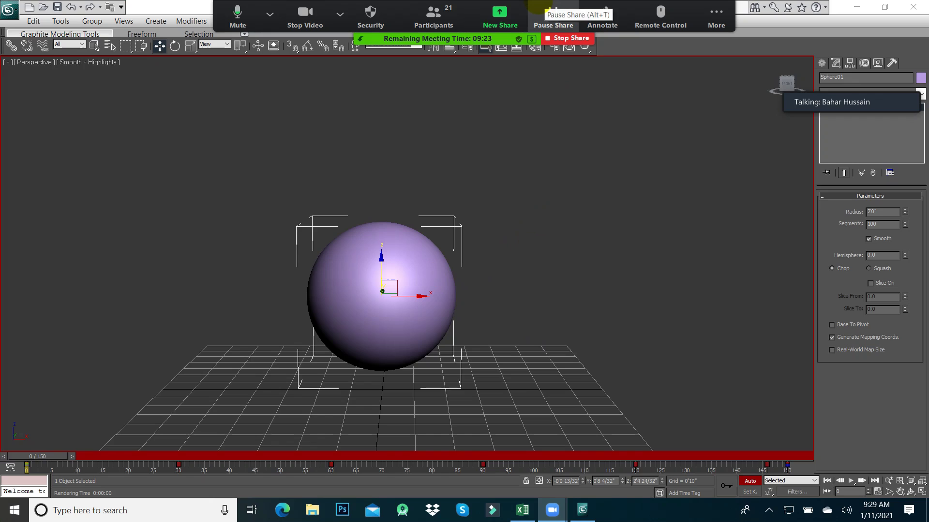
pyautogui.moveTo(554, 7)
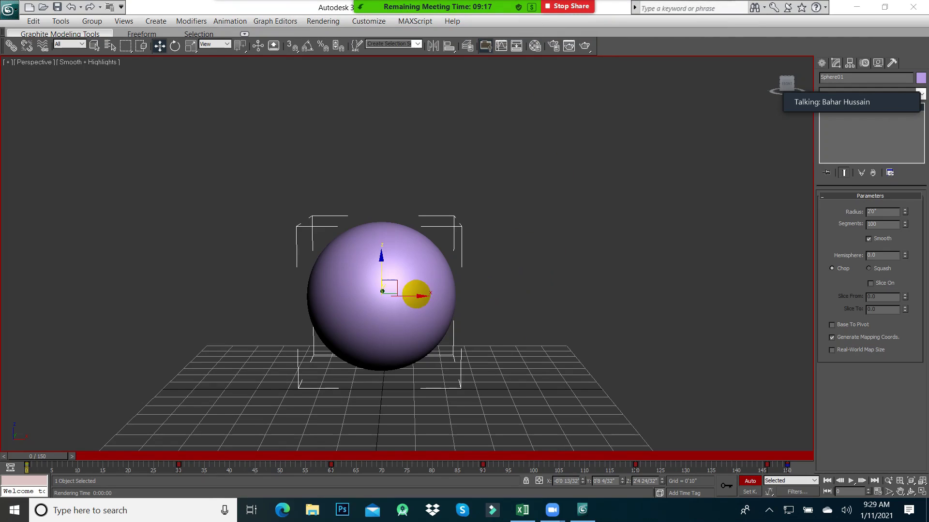
pyautogui.click(514, 311)
pyautogui.click(429, 314)
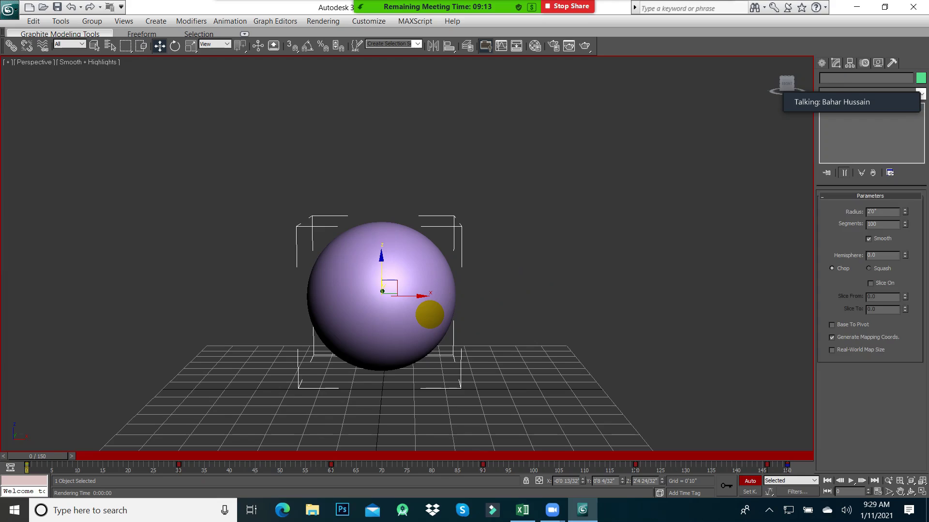
pyautogui.press('Delete')
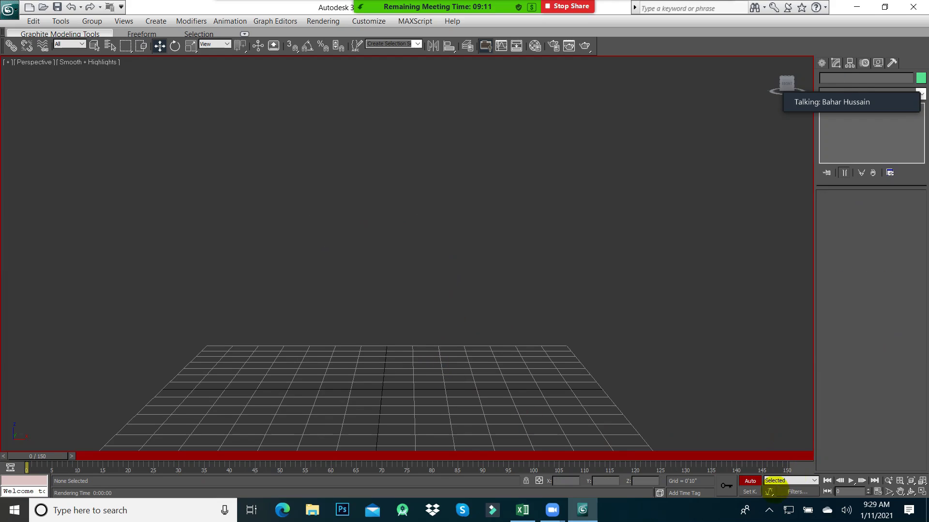
# Turn off Auto Key and scrub the empty scene's time slider to frame 150 and back to frame 0
pyautogui.click(750, 481)
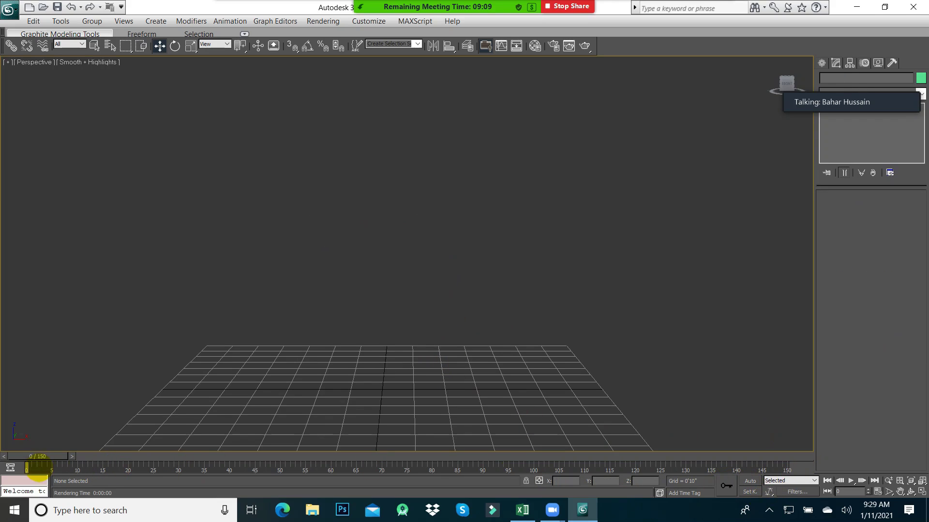
pyautogui.moveTo(39, 456); pyautogui.dragTo(687, 453)
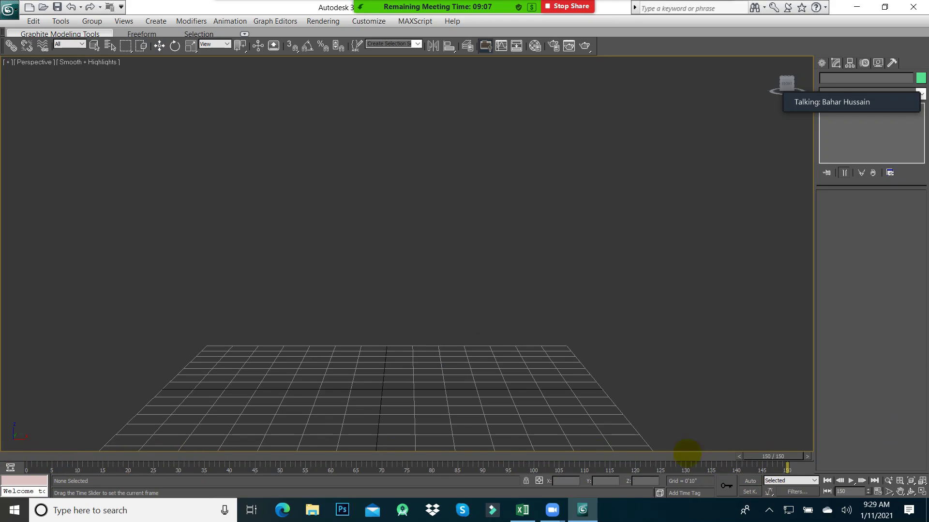
pyautogui.moveTo(161, 447); pyautogui.dragTo(3, 442)
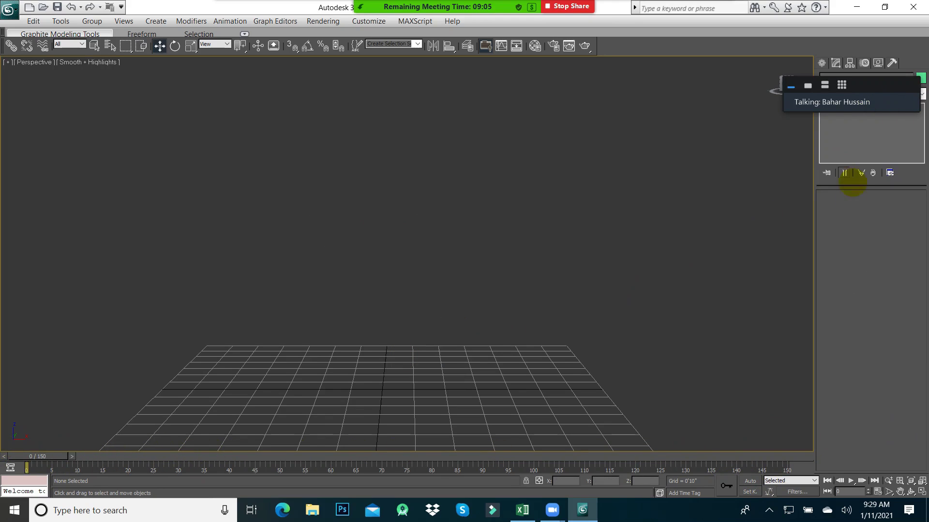
# Bring up the Standard Primitives creation options and move the floating Zoom speaker box off them
pyautogui.click(822, 62)
pyautogui.moveTo(888, 84); pyautogui.dragTo(888, 27)
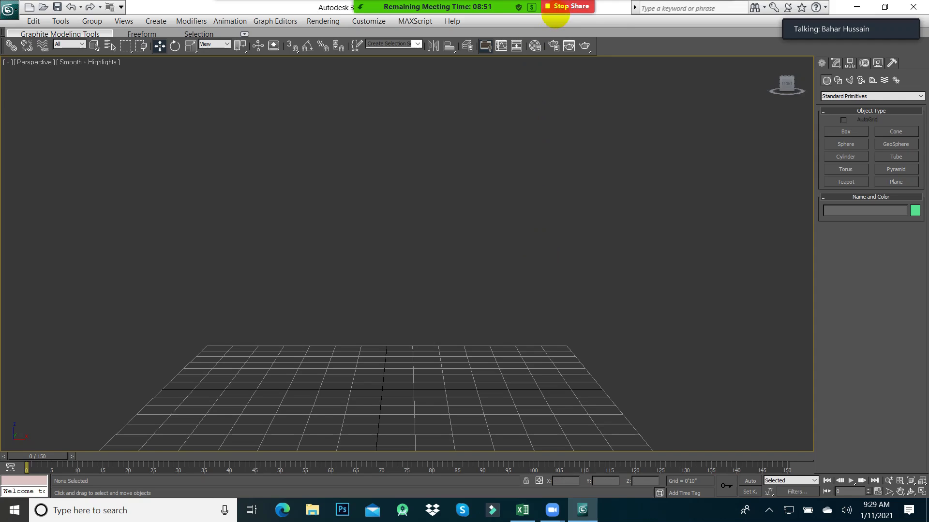
# Stop the current screen share and share the LockDown_Students attendance workbook window with the Zoom meeting instead
pyautogui.click(557, 14)
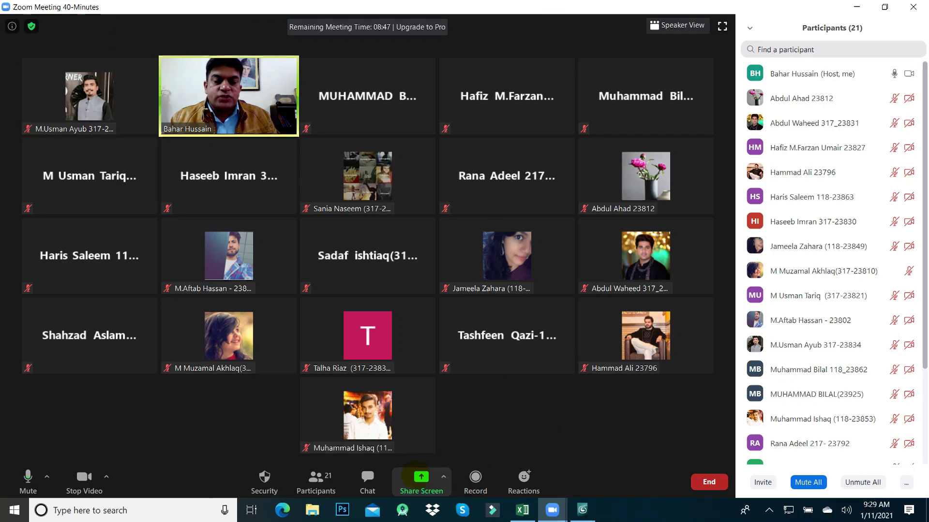
pyautogui.click(419, 480)
pyautogui.click(414, 296)
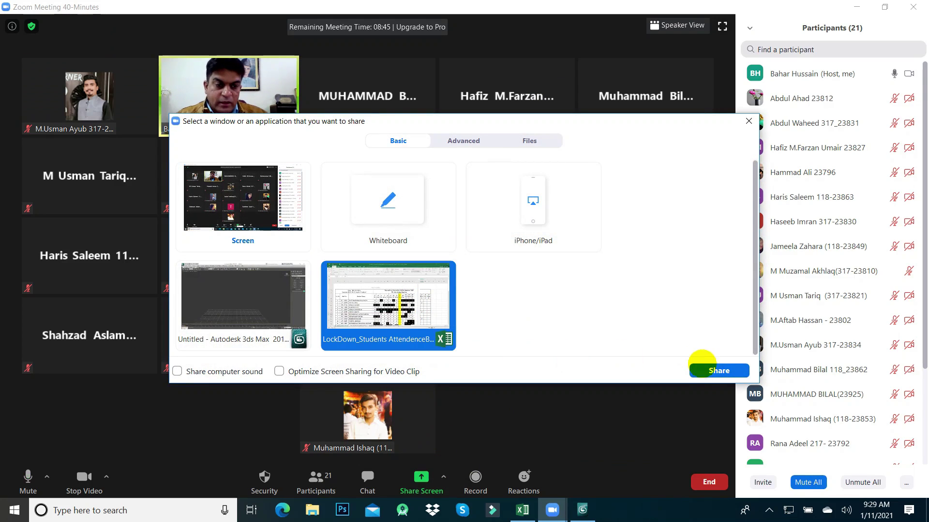
pyautogui.click(706, 371)
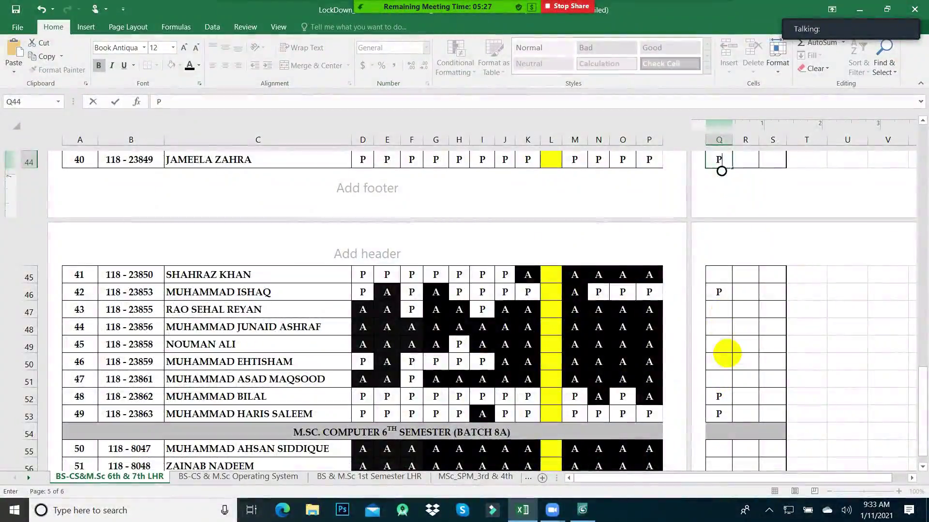
# Confirm the P mark in cell Q44 and go back to the first student's 11 Mon 21 attendance cell, Q4
pyautogui.click(728, 362)
pyautogui.scroll(15, 728, 373)
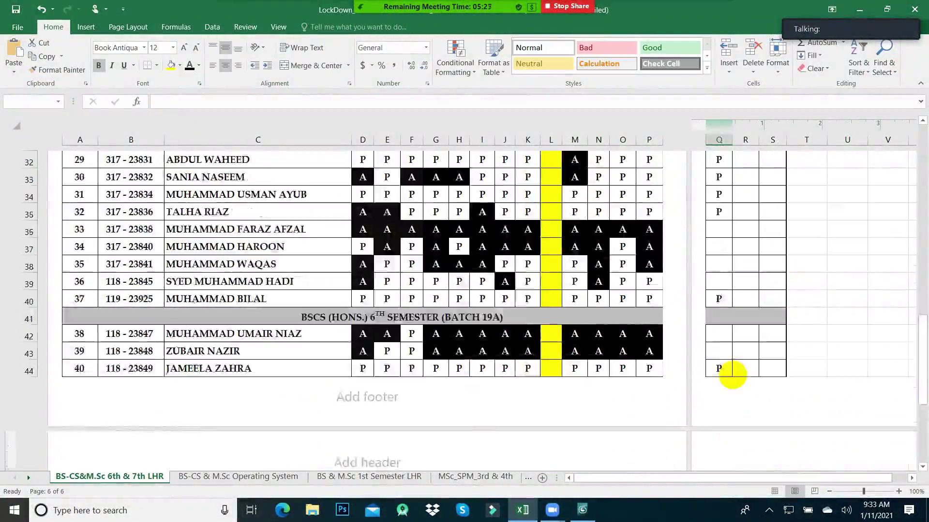
pyautogui.click(717, 286)
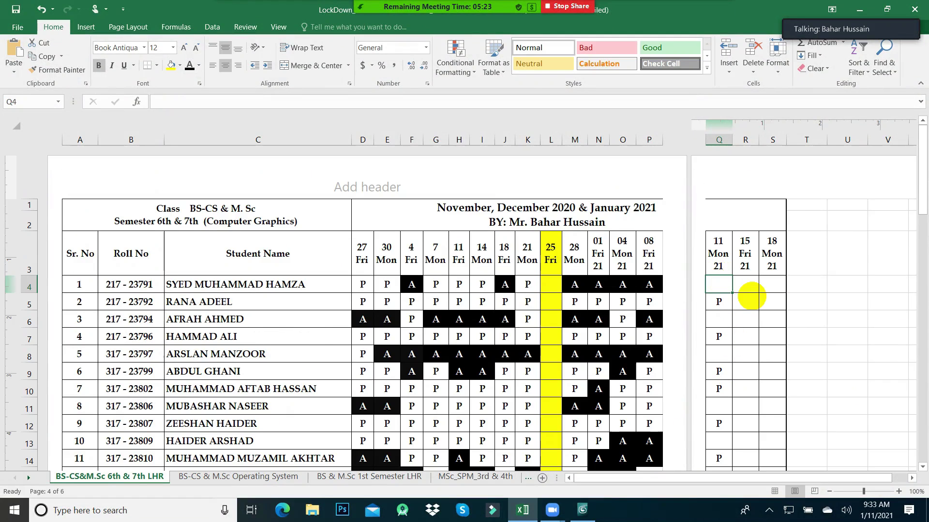
# Review the 11 Mon 21 attendance marks cell by cell from Q4 down past the last student
pyautogui.press('Down')
pyautogui.press('Down')
pyautogui.press('Down')
pyautogui.press('Down')
pyautogui.press('Down')
pyautogui.press('Down')
pyautogui.press('Down')
pyautogui.press('Down')
pyautogui.press('Down')
pyautogui.press('Down')
pyautogui.press('Down')
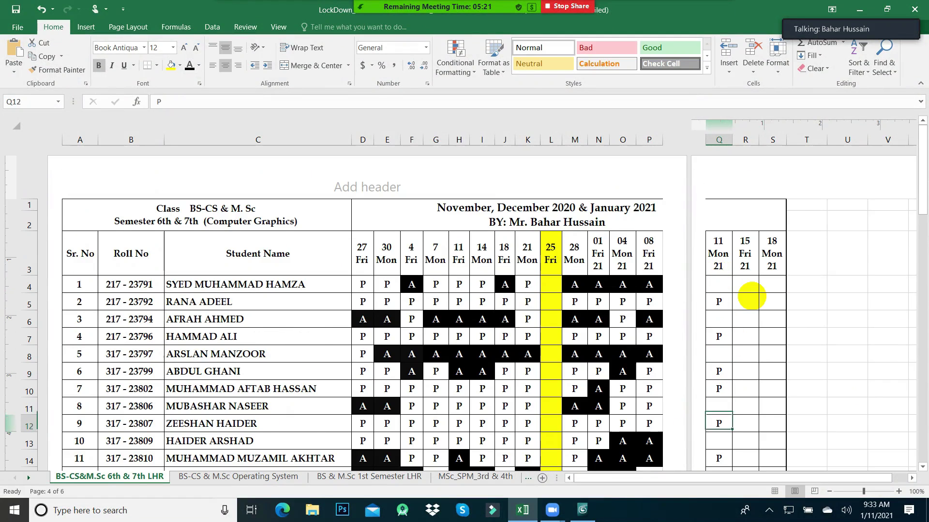
pyautogui.press('Down')
pyautogui.press('Down')
pyautogui.press('Down')
pyautogui.press('Down')
pyautogui.press('Down')
pyautogui.press('Down')
pyautogui.press('Down')
pyautogui.press('Down')
pyautogui.press('Down')
pyautogui.press('Down')
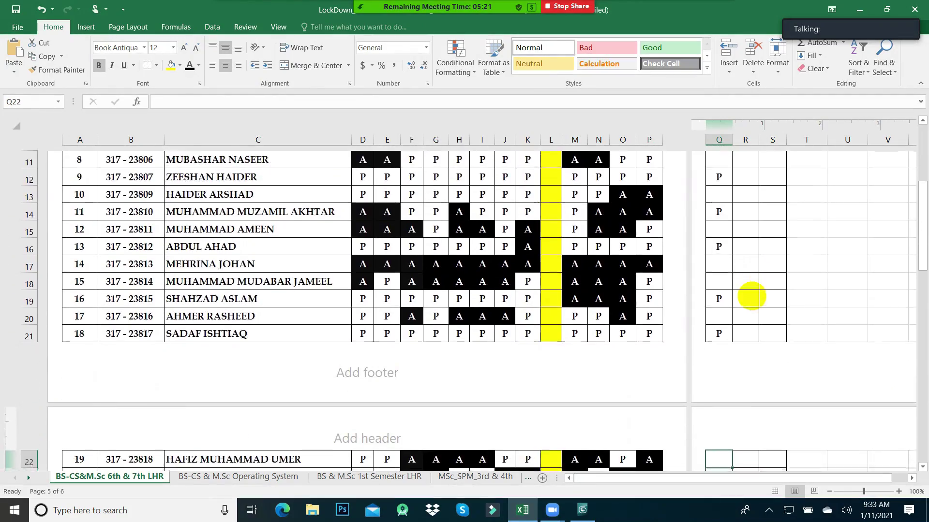
pyautogui.press('Down')
pyautogui.press('Down')
pyautogui.press('Down')
pyautogui.press('Down')
pyautogui.press('Down')
pyautogui.press('Down')
pyautogui.press('Down')
pyautogui.press('Down')
pyautogui.press('Down')
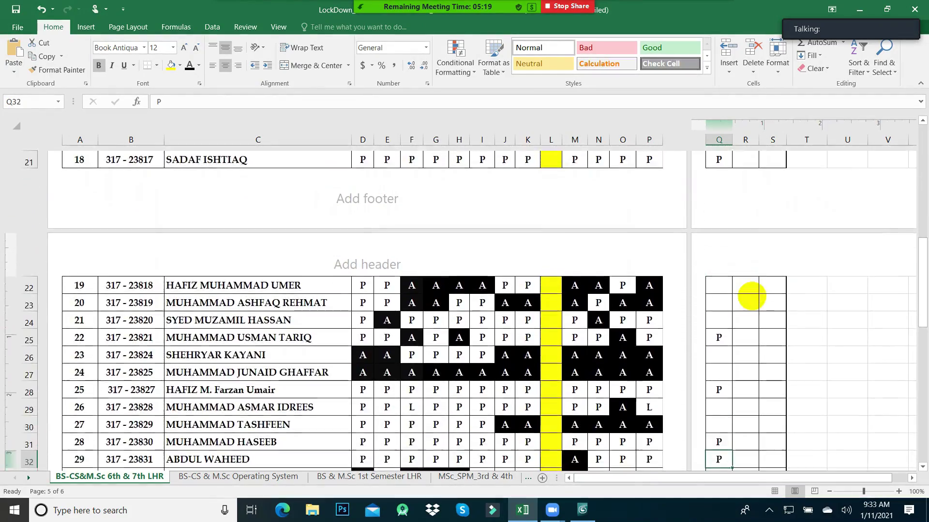
pyautogui.press('Down')
pyautogui.press('Down')
pyautogui.press('Down')
pyautogui.press('Down')
pyautogui.press('Down')
pyautogui.press('Down')
pyautogui.press('Down')
pyautogui.press('Down')
pyautogui.press('Down')
pyautogui.press('Down')
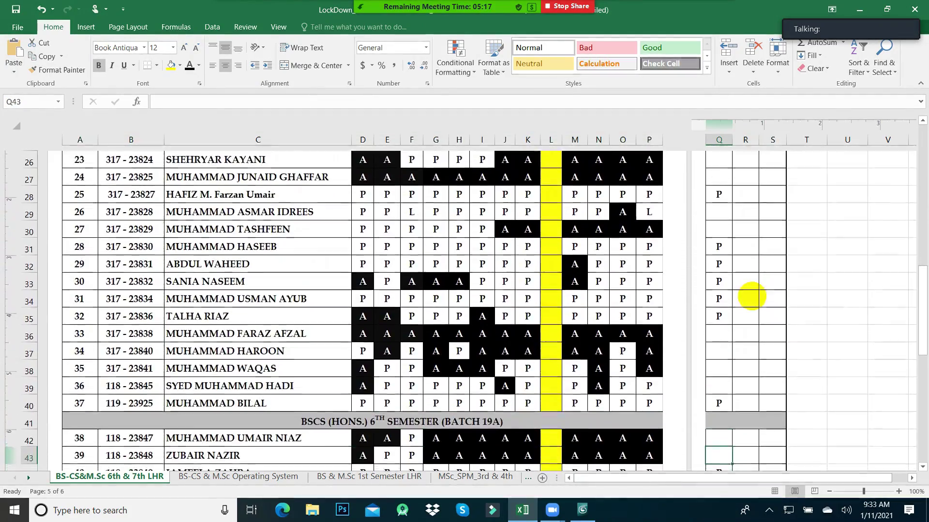
pyautogui.press('Down')
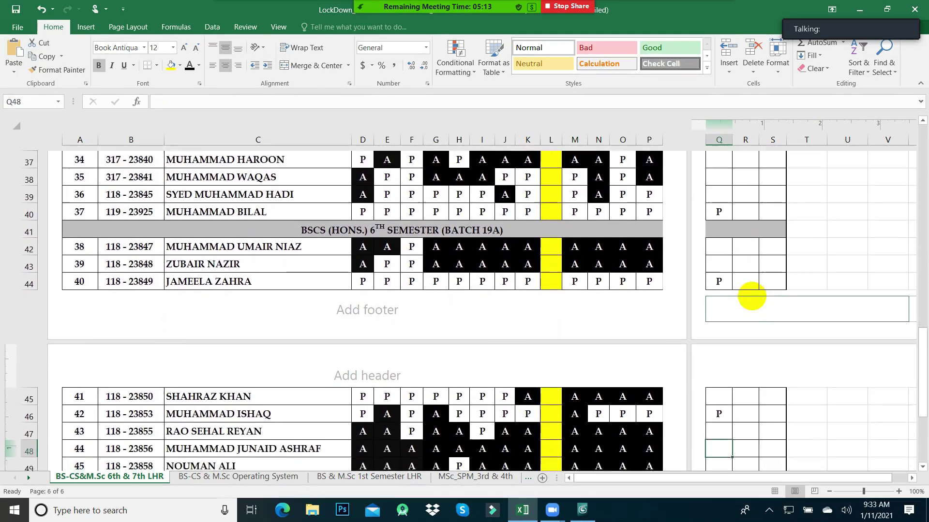
pyautogui.press('Down')
pyautogui.press('Down')
pyautogui.press('Down')
pyautogui.press('Down')
pyautogui.press('Down')
pyautogui.press('Down')
pyautogui.press('Down')
pyautogui.press('Down')
pyautogui.press('Down')
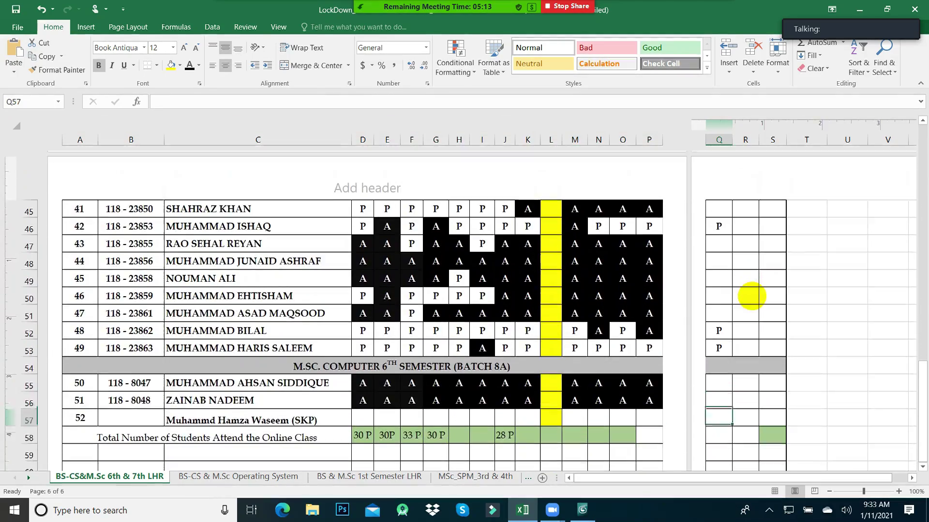
pyautogui.press('Down')
pyautogui.press('Down')
pyautogui.press('Down')
# Recheck the attendance list upward from the totals row to the title cell D1
pyautogui.press('Up')
pyautogui.press('Up')
pyautogui.press('Up')
pyautogui.press('Up')
pyautogui.press('Up')
pyautogui.press('Up')
pyautogui.press('Up')
pyautogui.press('Up')
pyautogui.press('Up')
pyautogui.press('Up')
pyautogui.press('Up')
pyautogui.press('Up')
pyautogui.press('Up')
pyautogui.press('Up')
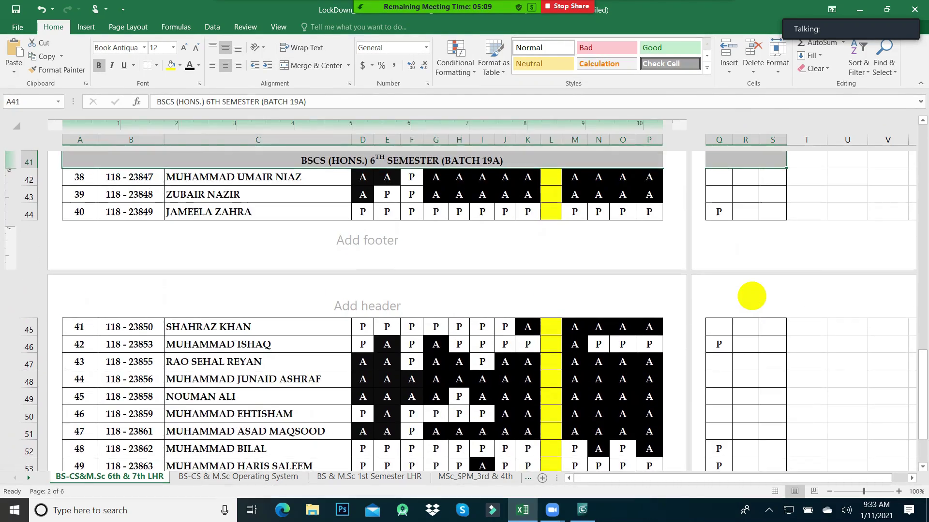
pyautogui.press('Up')
pyautogui.press('Up')
pyautogui.press('Up')
pyautogui.press('Up')
pyautogui.press('Up')
pyautogui.press('Up')
pyautogui.press('Up')
pyautogui.press('Up')
pyautogui.press('Up')
pyautogui.press('Up')
pyautogui.press('Up')
pyautogui.press('Up')
pyautogui.press('Up')
pyautogui.press('Up')
pyautogui.press('Up')
pyautogui.press('Up')
pyautogui.press('Up')
pyautogui.press('Up')
pyautogui.press('Up')
pyautogui.press('Up')
pyautogui.press('Up')
pyautogui.press('Up')
pyautogui.press('Up')
pyautogui.press('Up')
pyautogui.press('Up')
pyautogui.press('Up')
pyautogui.press('Up')
pyautogui.press('Up')
pyautogui.press('Up')
pyautogui.press('Up')
pyautogui.press('Up')
pyautogui.press('Up')
pyautogui.press('Up')
pyautogui.press('Up')
pyautogui.press('Up')
pyautogui.press('Up')
pyautogui.press('Up')
pyautogui.press('Up')
pyautogui.press('Up')
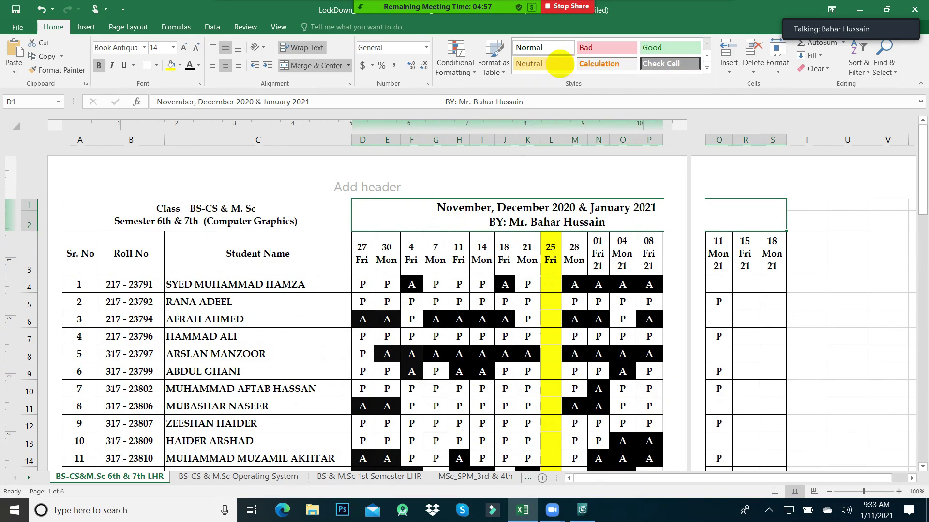
# Stop sharing the Excel window and check the Zoom meeting's participant list through to its end
pyautogui.click(558, 10)
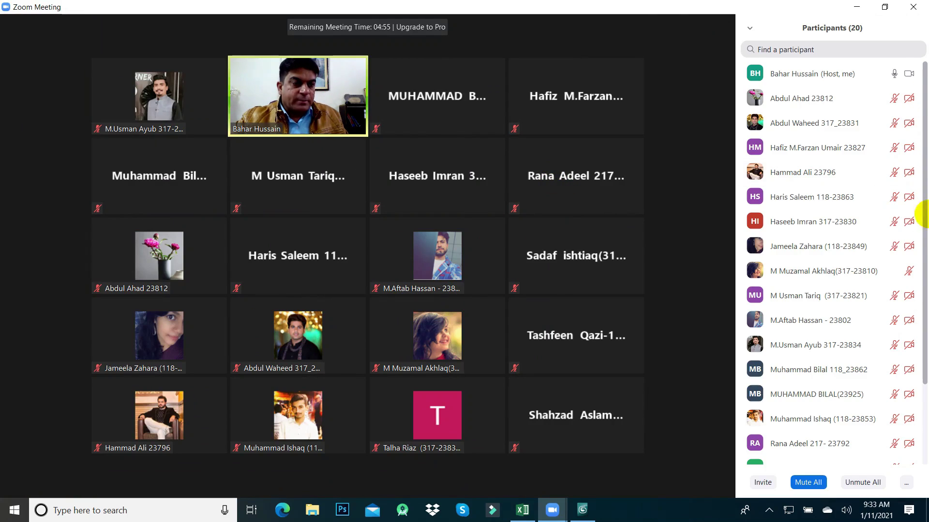
pyautogui.moveTo(922, 213); pyautogui.dragTo(922, 331)
pyautogui.scroll(3, 914, 116)
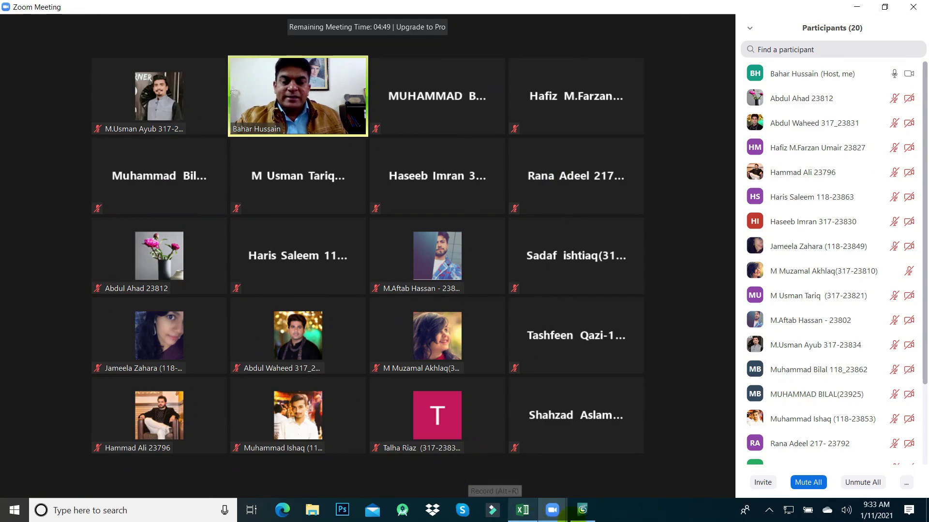
pyautogui.moveTo(468, 326)
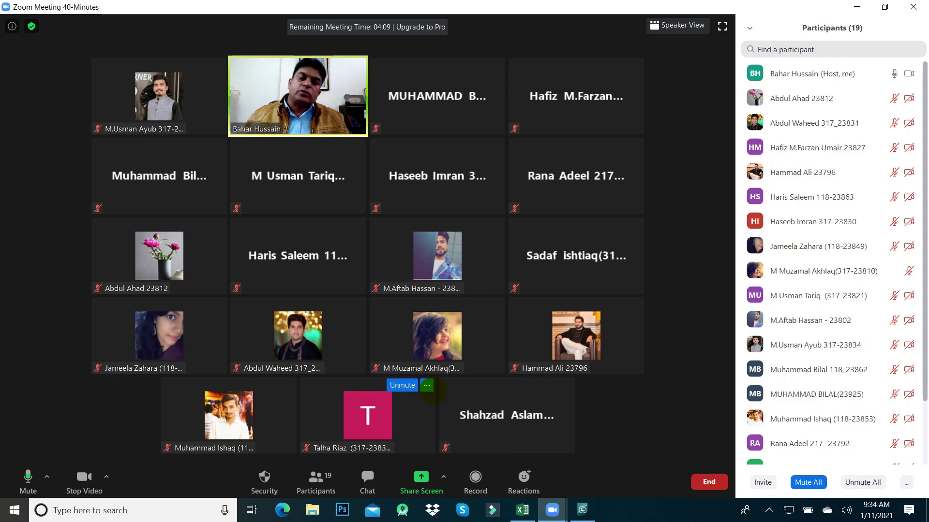
pyautogui.moveTo(536, 325)
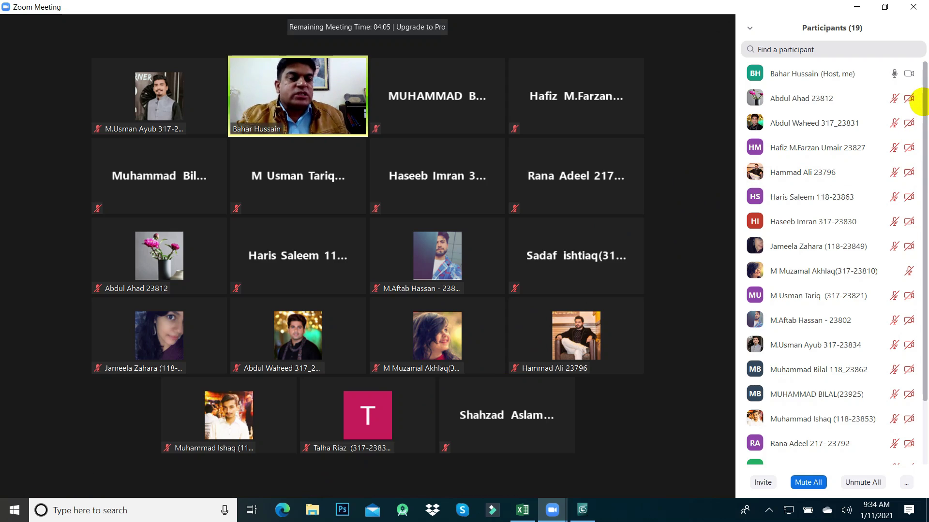
pyautogui.scroll(-3, 916, 311)
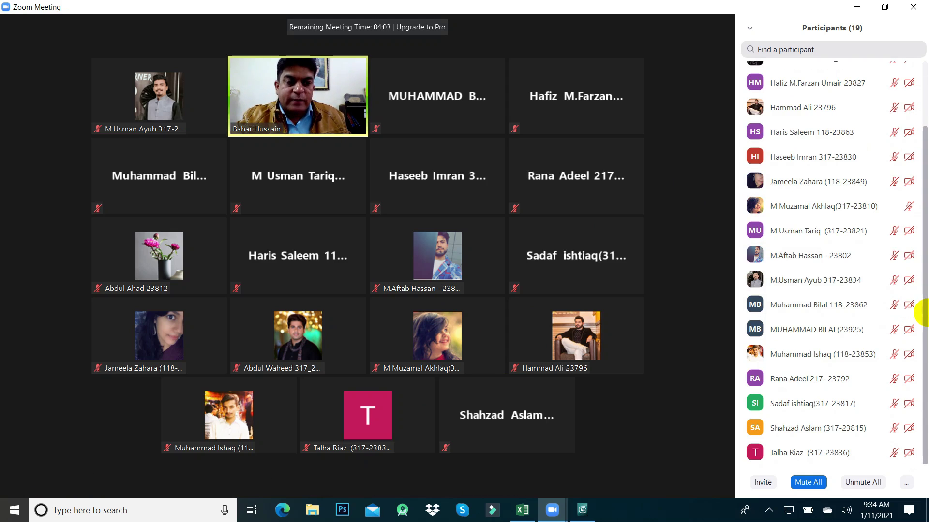
pyautogui.moveTo(442, 315)
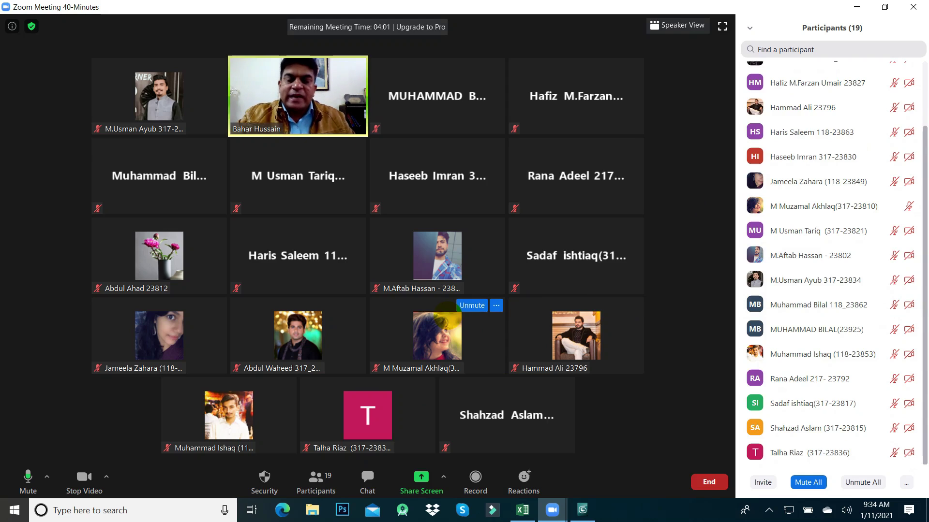